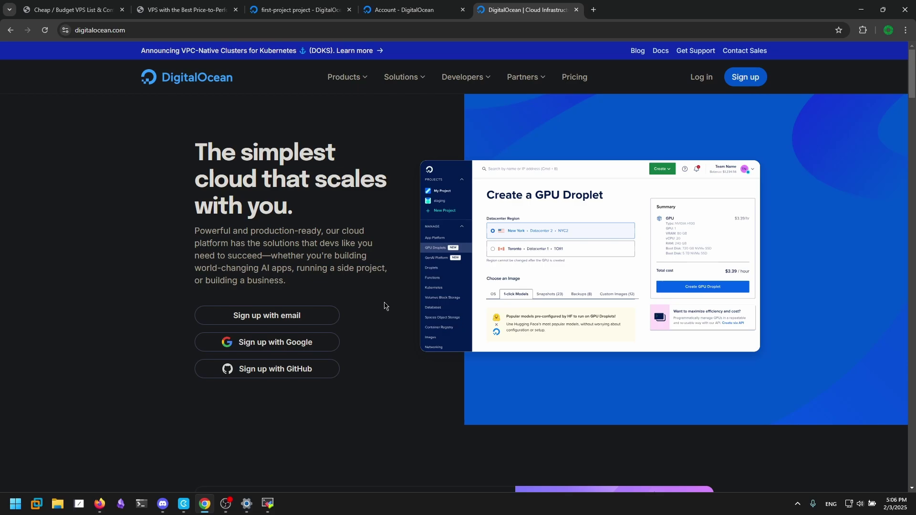
scroll(369, 314, "down", 3)
scroll(388, 343, "up", 3)
scroll(400, 243, "down", 4)
scroll(406, 287, "up", 4)
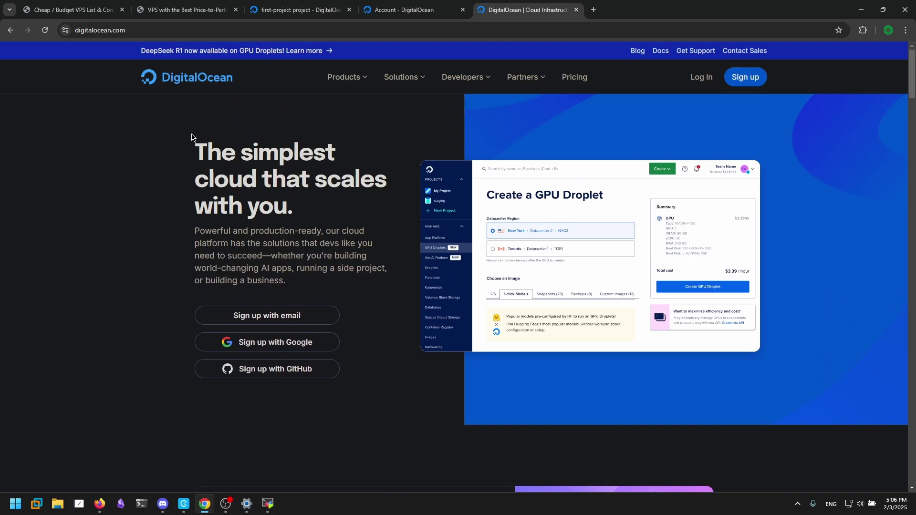
scroll(419, 349, "down", 3)
scroll(418, 348, "up", 3)
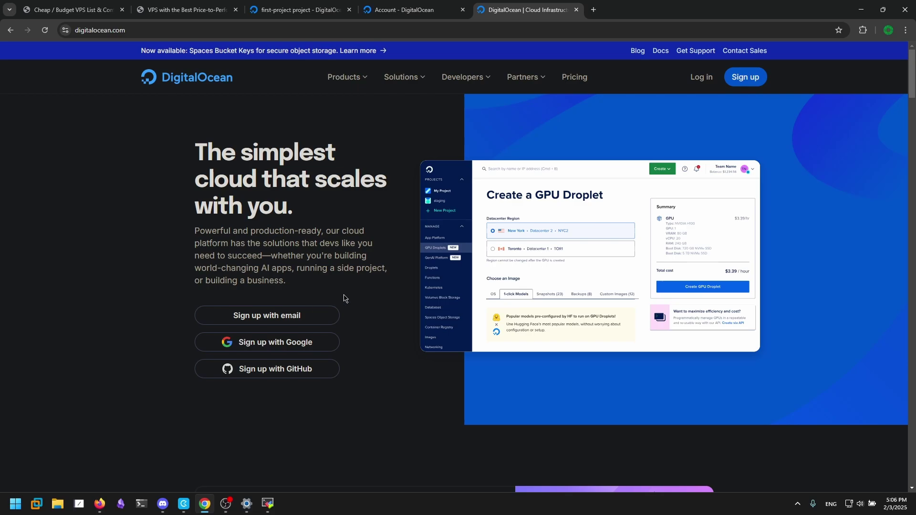
Step: Switch to MobaXterm and view the Main VPS session, followed by the local video terminal
left_click(268, 504)
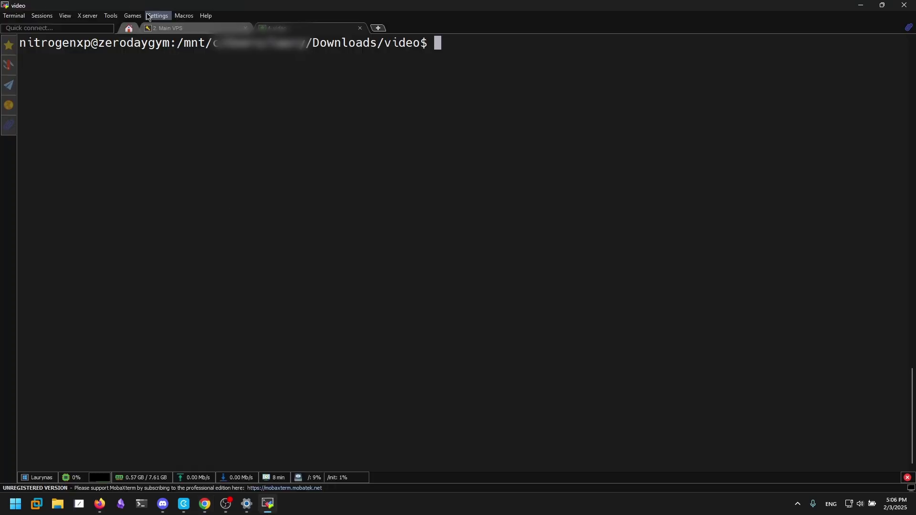
left_click(167, 28)
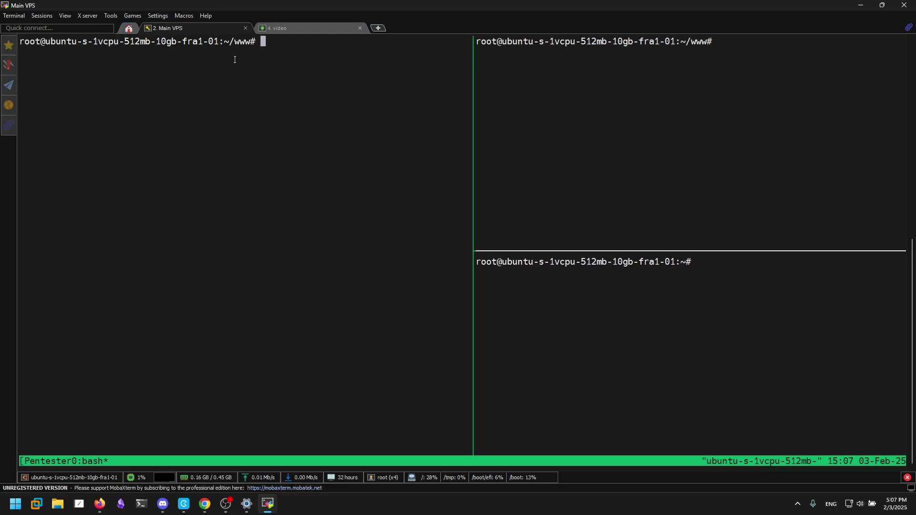
left_click(294, 28)
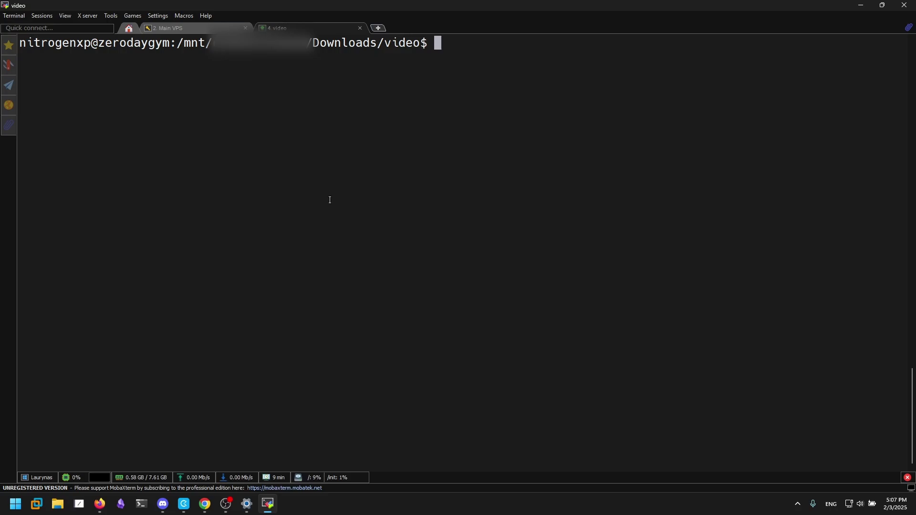
Step: Switch back to the browser and skim the lowendstock.com list of cheap VPS offers
key("alt+Tab")
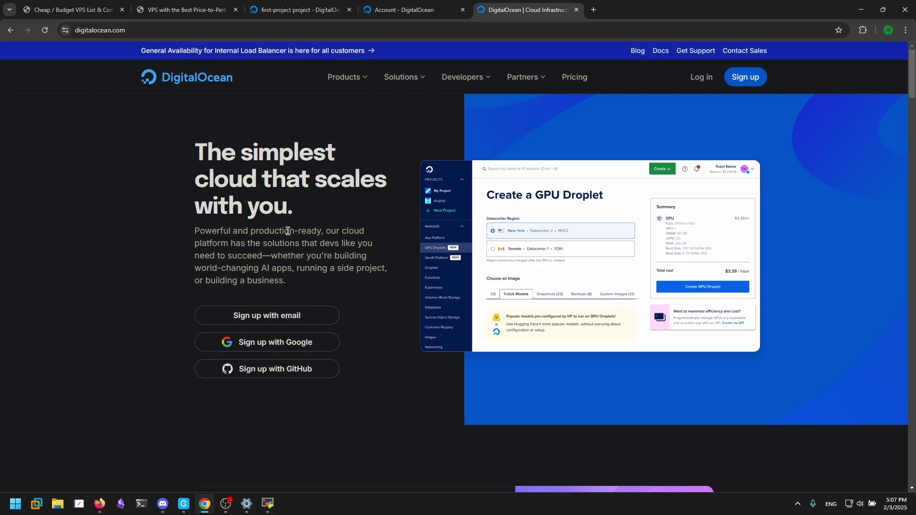
left_click(84, 7)
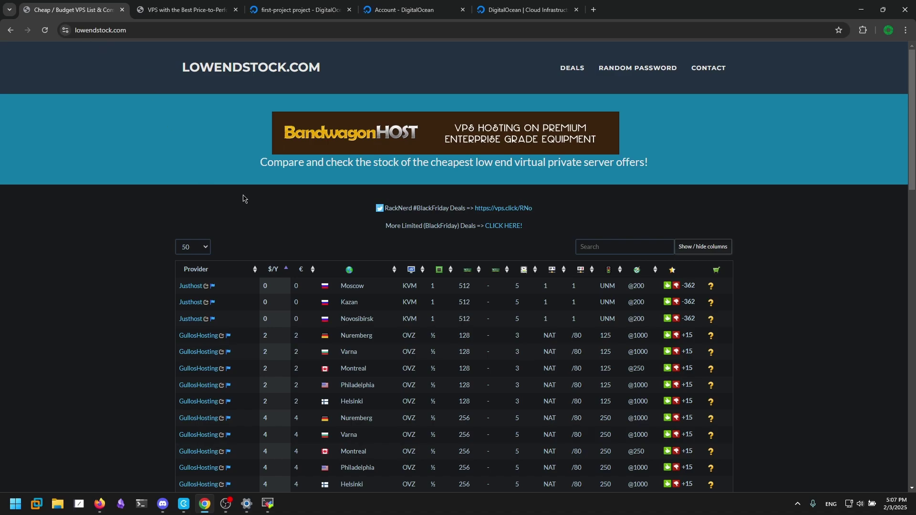
middle_click(135, 125)
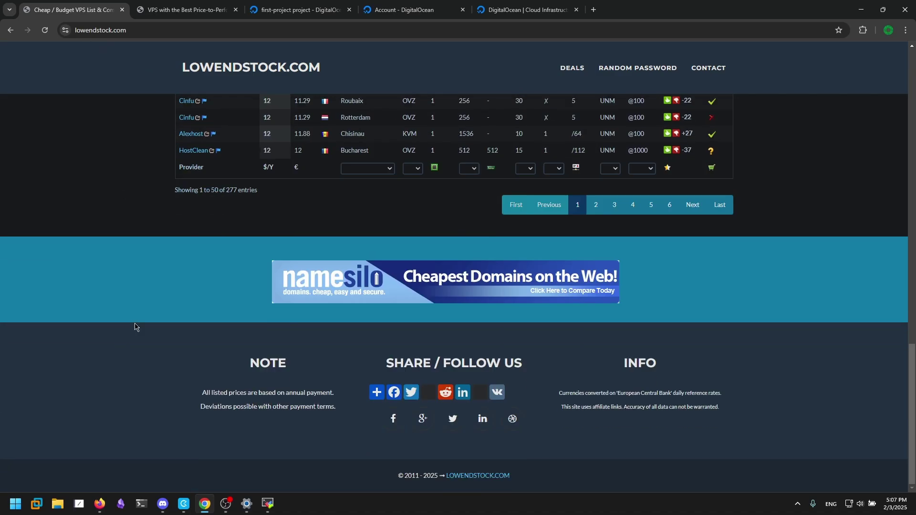
key("Home")
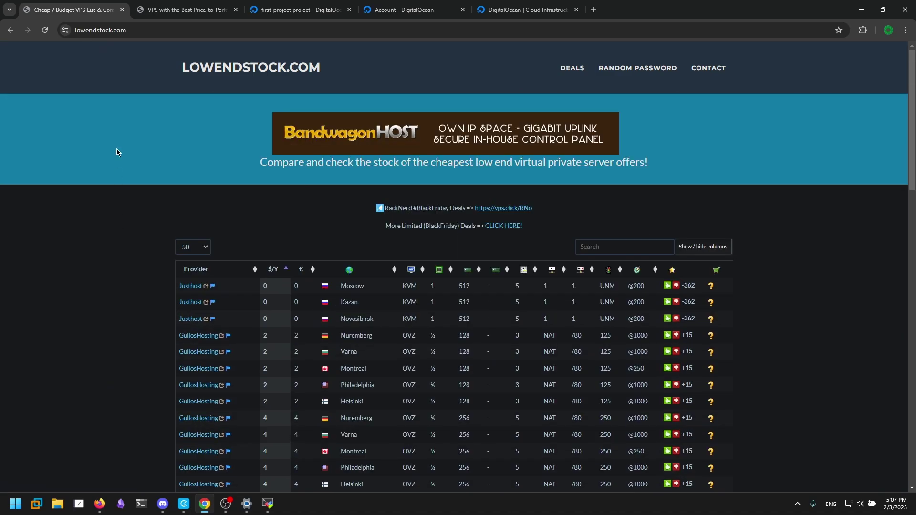
scroll(120, 157, "down", 1)
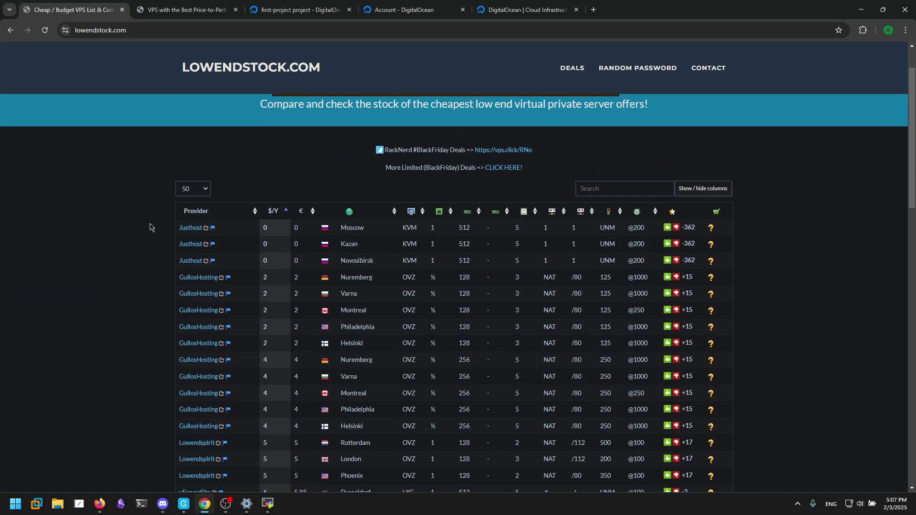
Step: Compare the yearly price, RAM and remaining specs of the cheapest Justhost and GullosHosting offers
double_click(264, 229)
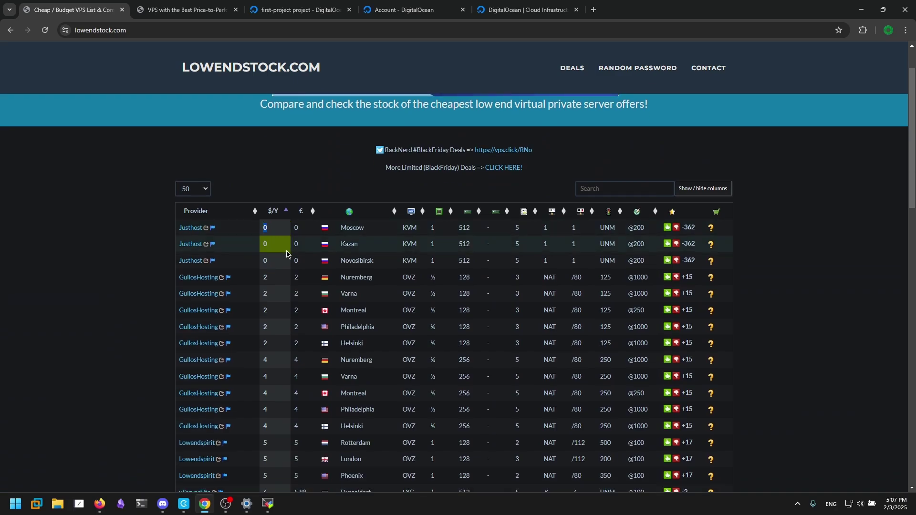
scroll(286, 254, "down", 1)
double_click(265, 229)
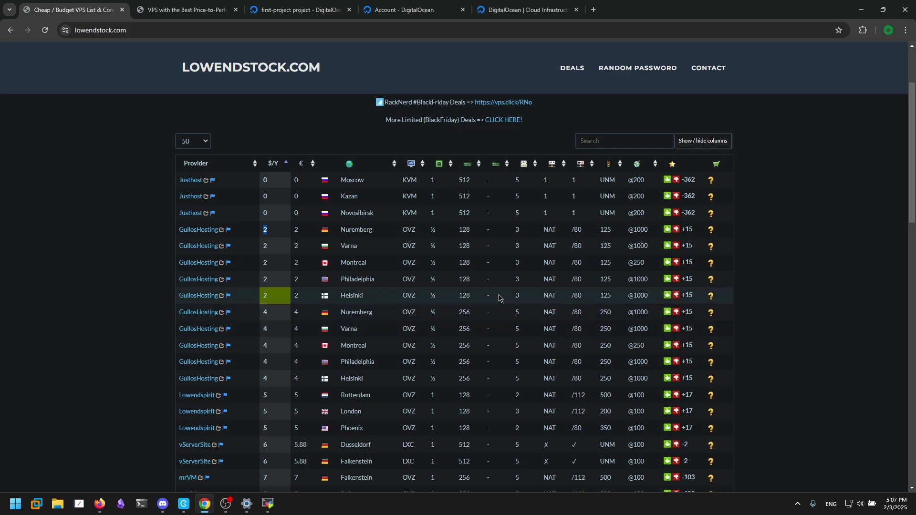
double_click(466, 231)
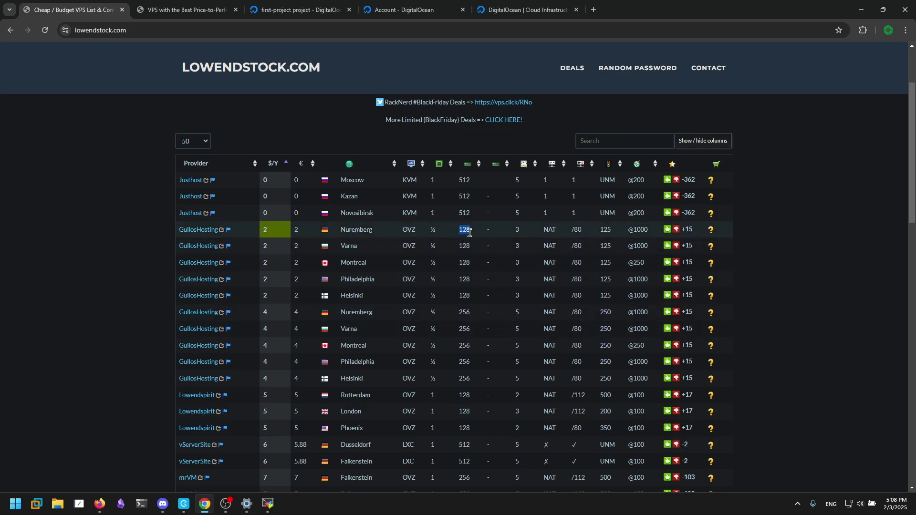
left_click_drag(285, 185, 258, 184)
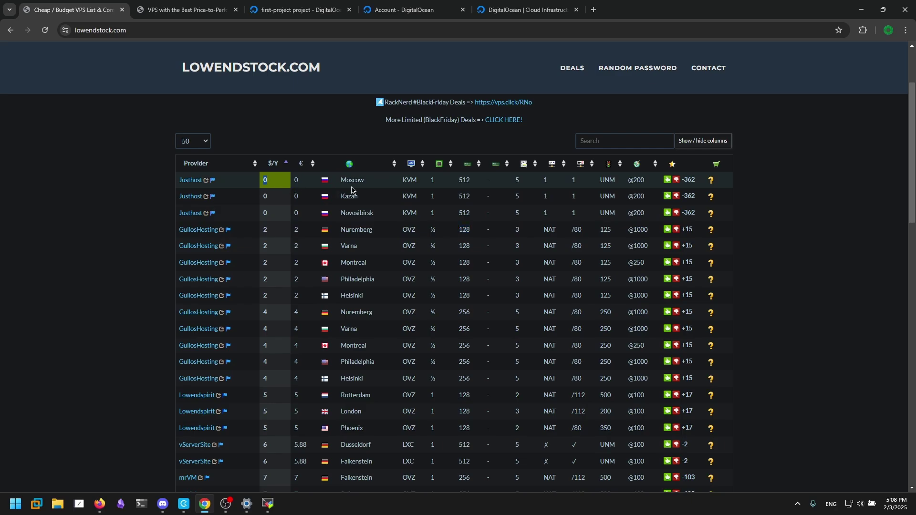
double_click(464, 180)
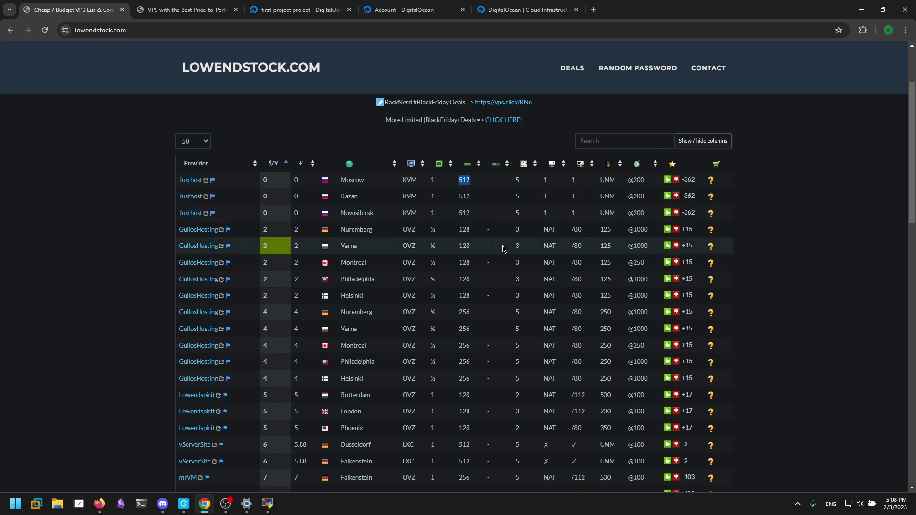
scroll(502, 249, "up", 3)
scroll(505, 296, "down", 7)
scroll(746, 386, "up", 8)
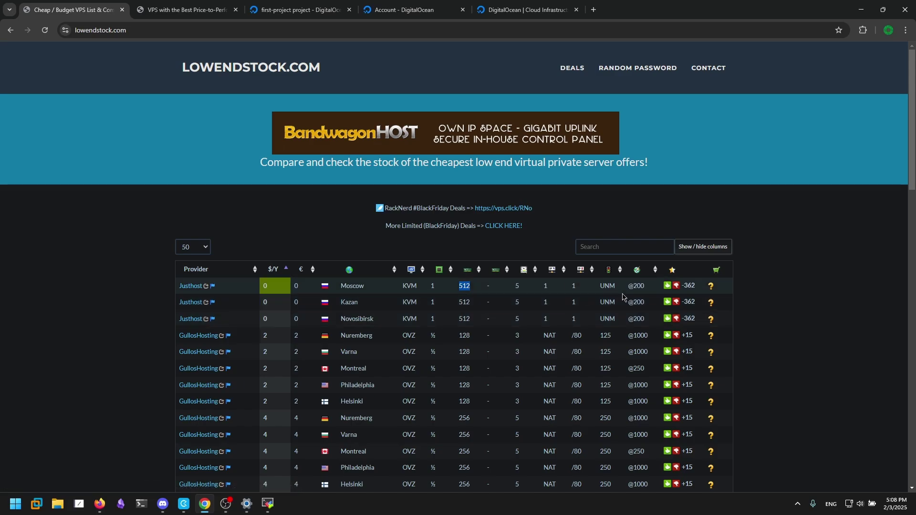
left_click_drag(648, 292, 497, 291)
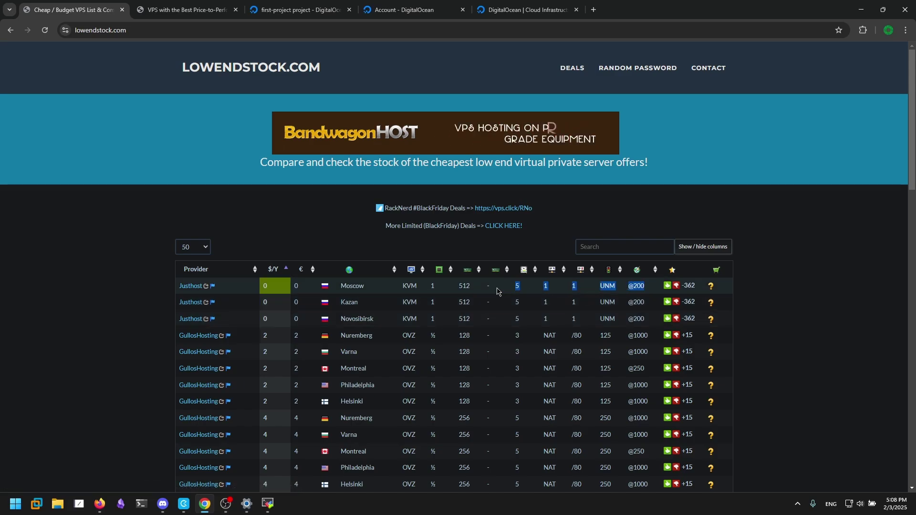
left_click(497, 291)
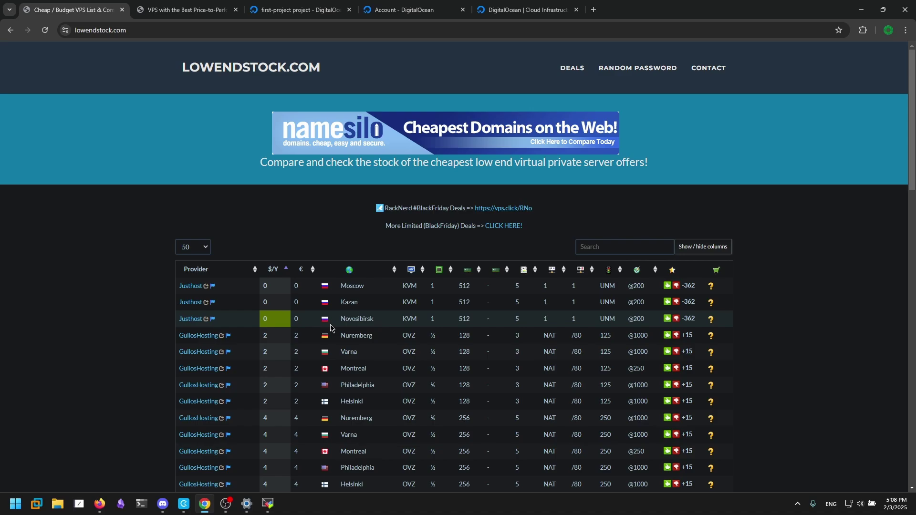
Step: Review the remaining VPS offers on the list's first page, including the RAM of the $8-per-year GullosHosting plans
scroll(333, 329, "down", 3)
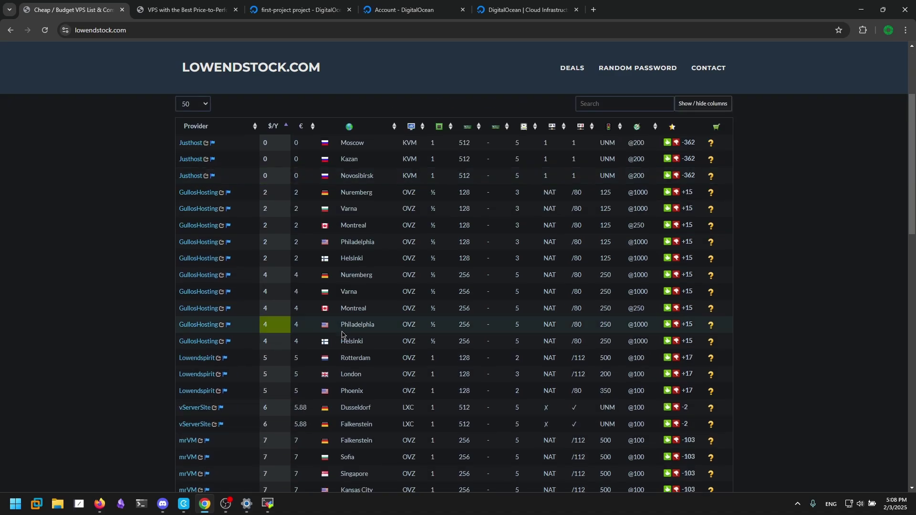
scroll(341, 334, "down", 5)
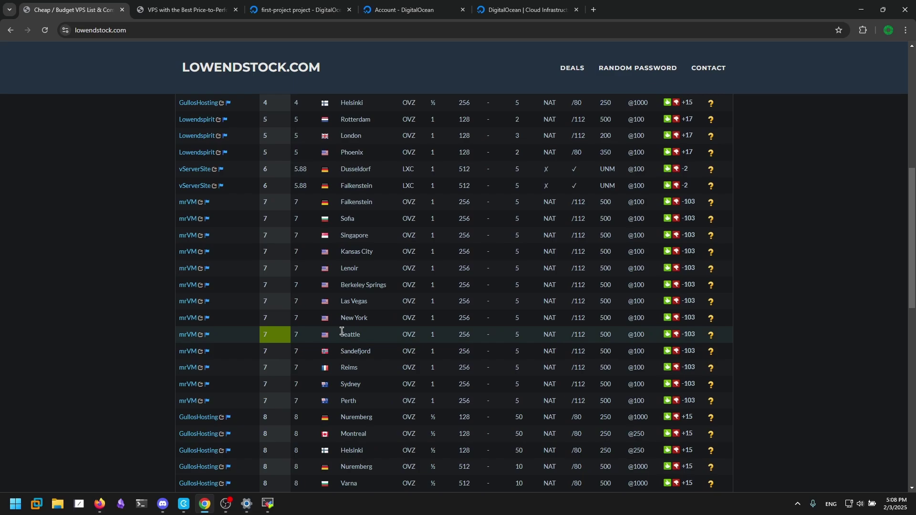
scroll(341, 331, "down", 5)
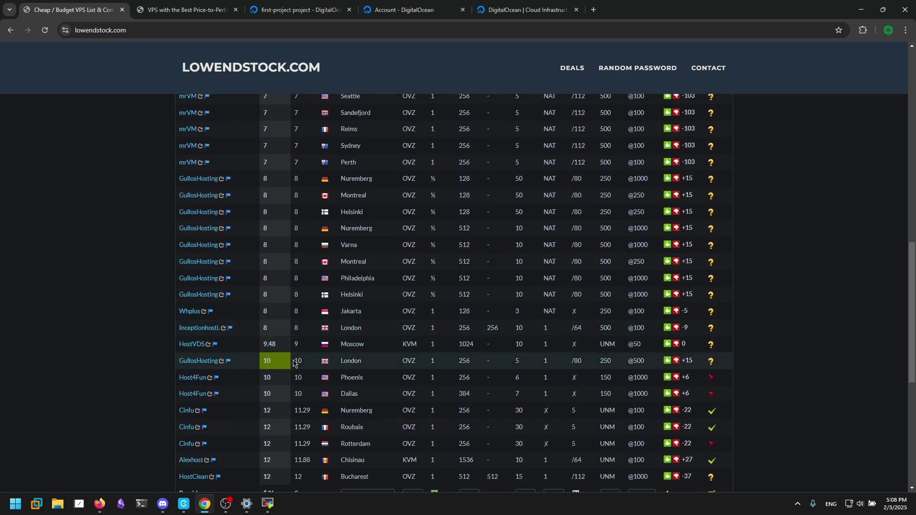
scroll(293, 363, "down", 3)
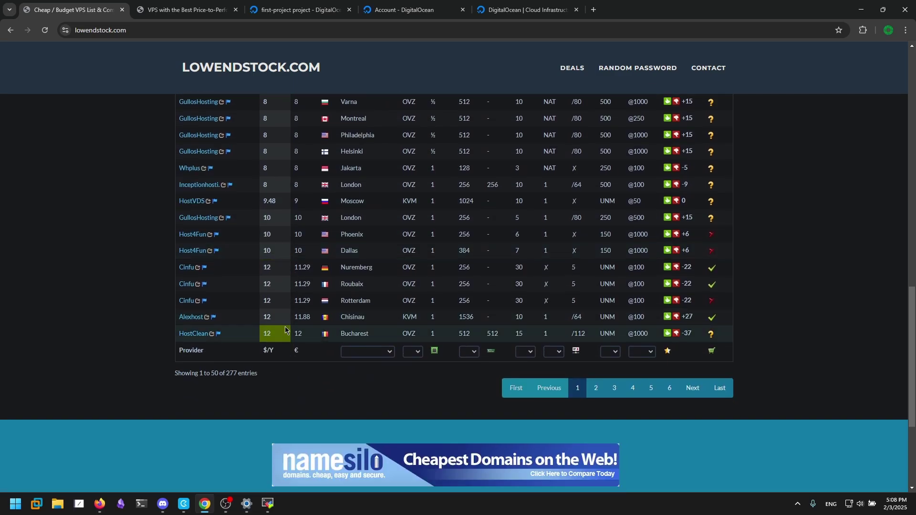
scroll(285, 330, "up", 5)
scroll(286, 375, "down", 5)
scroll(583, 357, "up", 1)
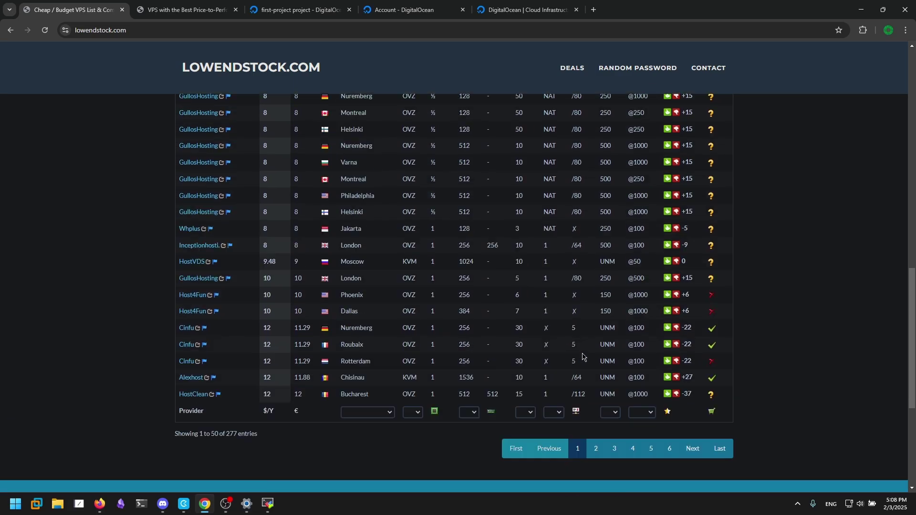
scroll(583, 357, "up", 4)
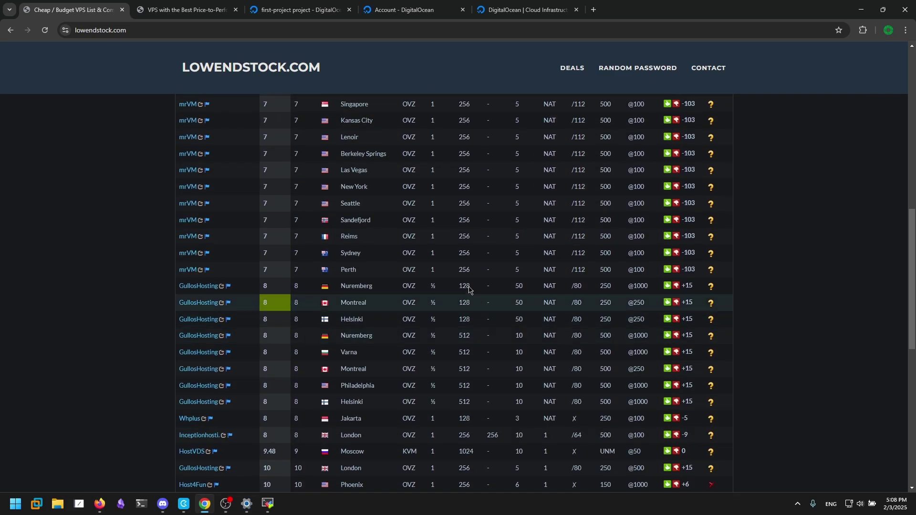
double_click(475, 356)
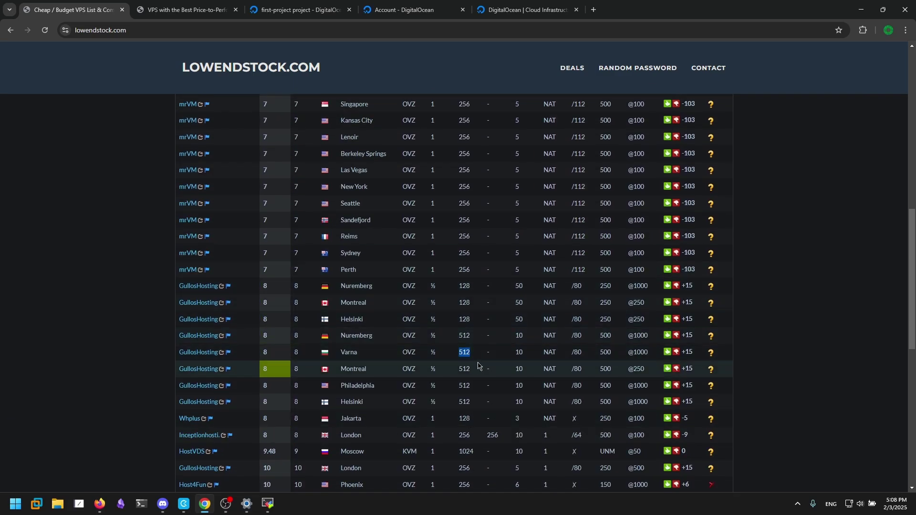
scroll(524, 369, "up", 3)
middle_click(599, 380)
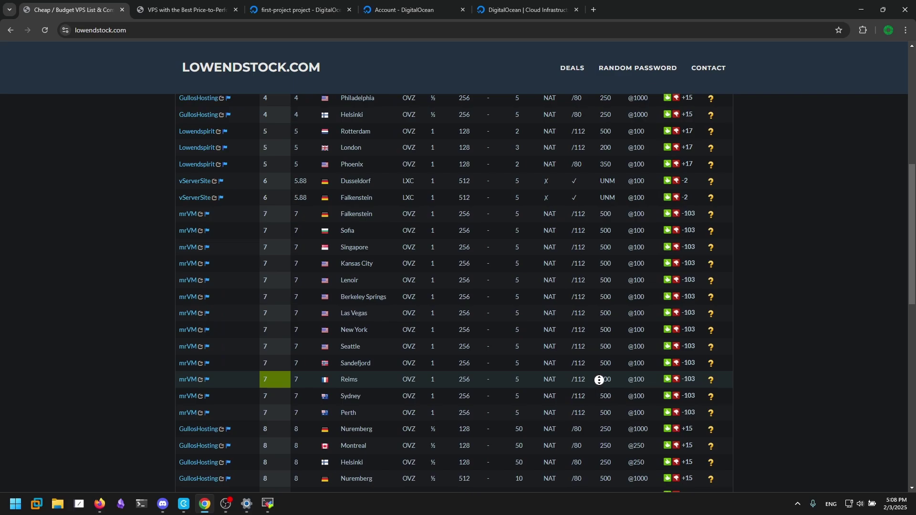
scroll(599, 380, "up", 8)
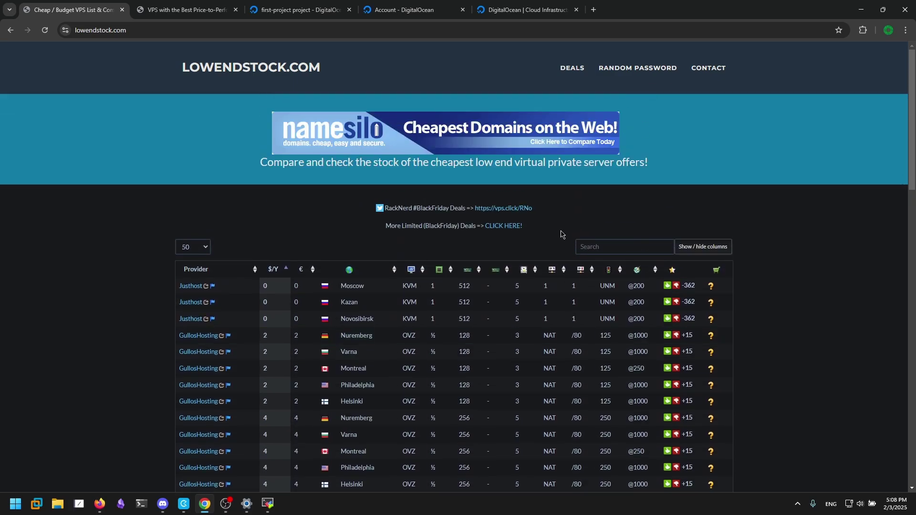
scroll(561, 235, "down", 17)
scroll(729, 334, "up", 5)
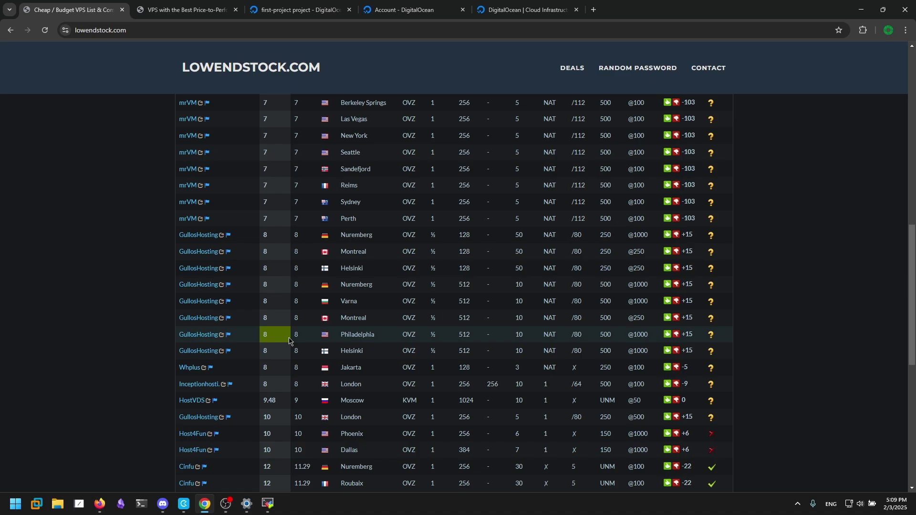
scroll(289, 340, "up", 12)
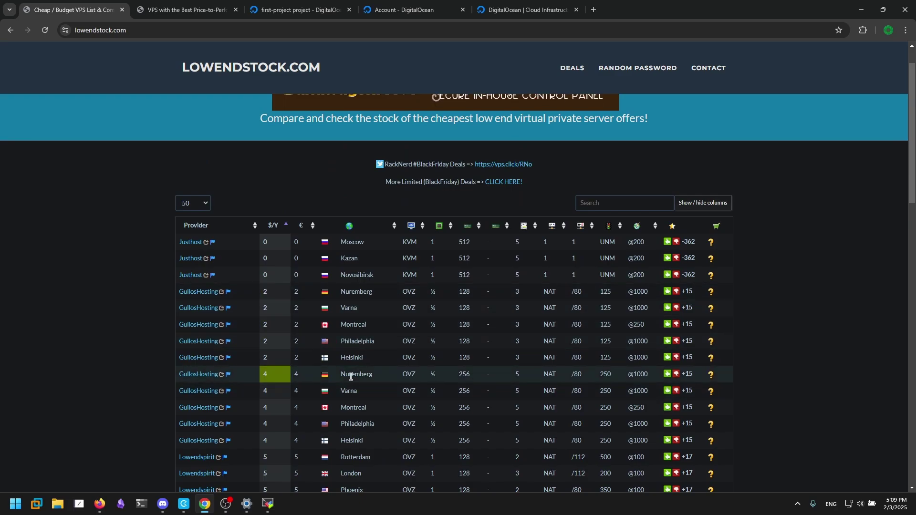
scroll(373, 393, "down", 3)
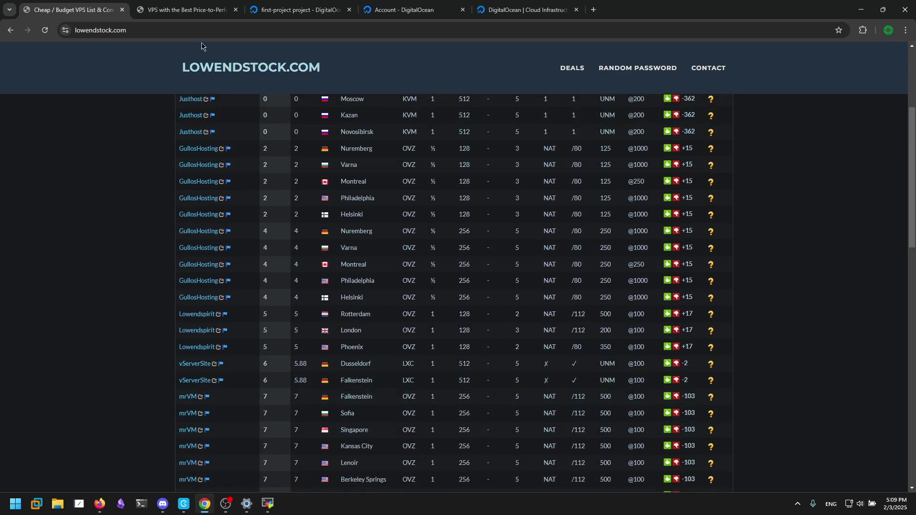
scroll(225, 194, "up", 4)
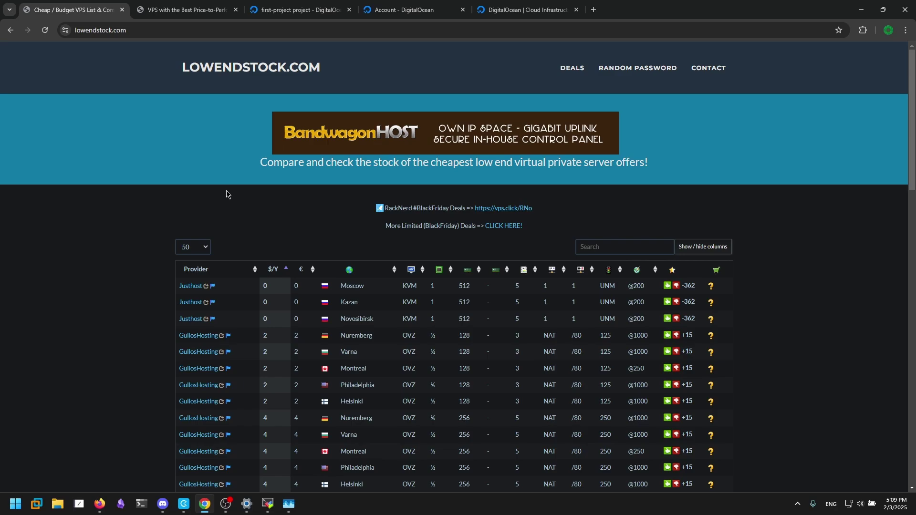
scroll(83, 203, "down", 4)
scroll(106, 280, "down", 2)
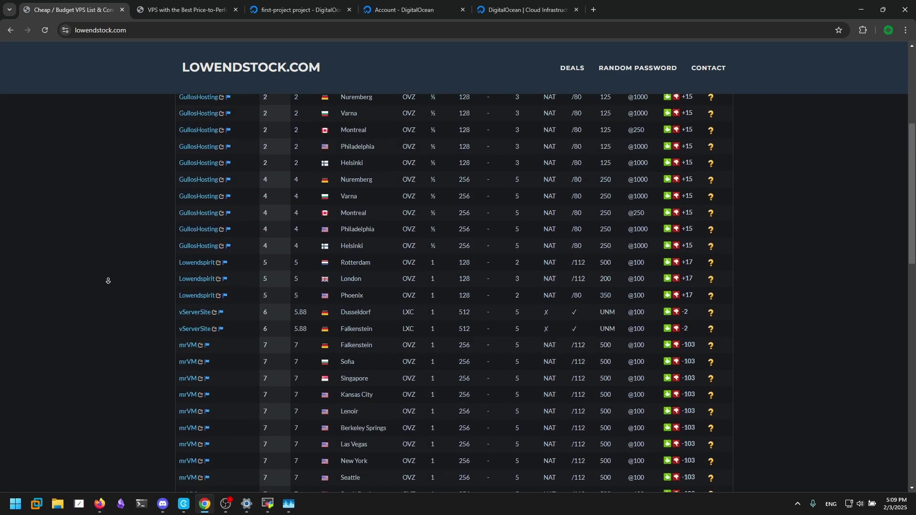
scroll(106, 158, "up", 6)
Step: View the Contabo VPS page and examine the prices and specs of its Cloud VPS plans
left_click(165, 2)
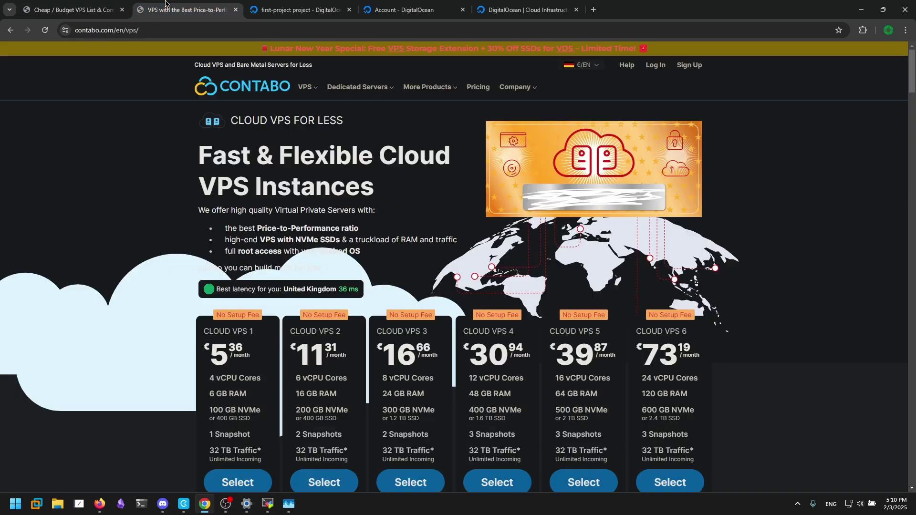
scroll(191, 308, "down", 4)
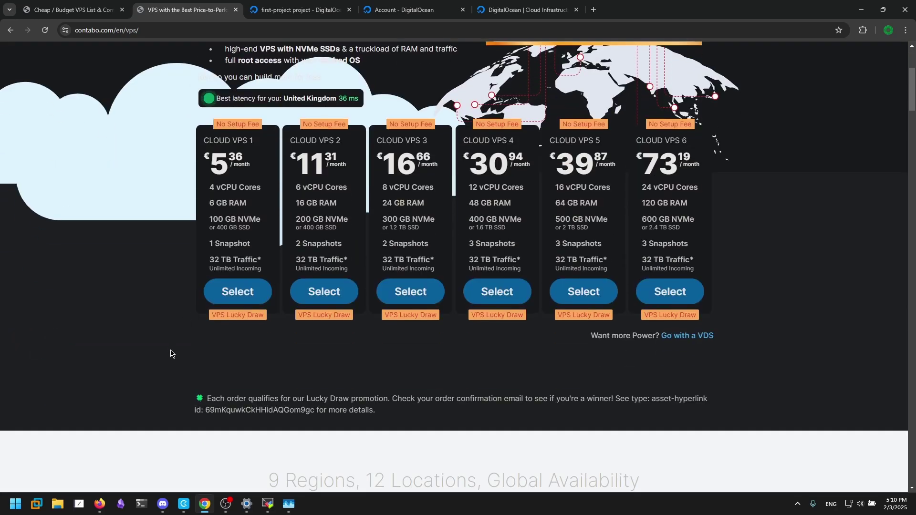
scroll(176, 301, "down", 5)
scroll(157, 248, "up", 9)
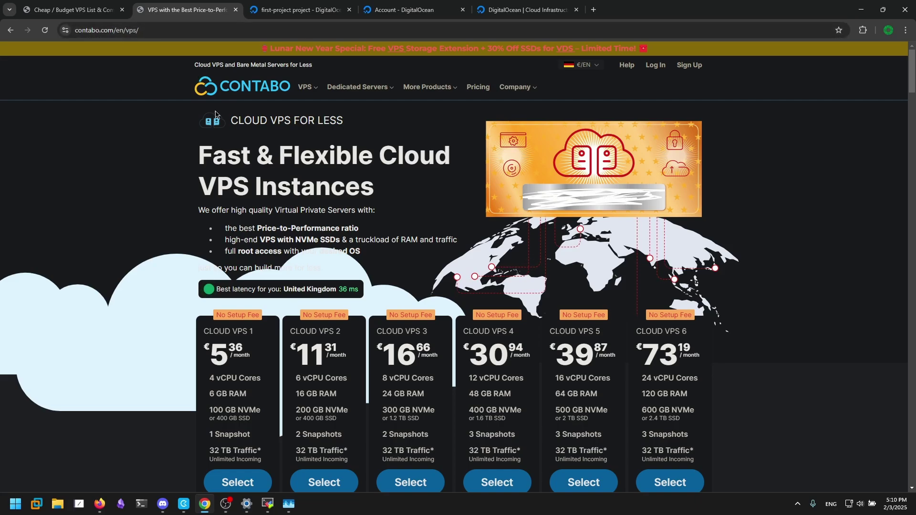
Step: Examine the DigitalOcean account's referral offer and the details of its active free-trial credit
left_click(301, 9)
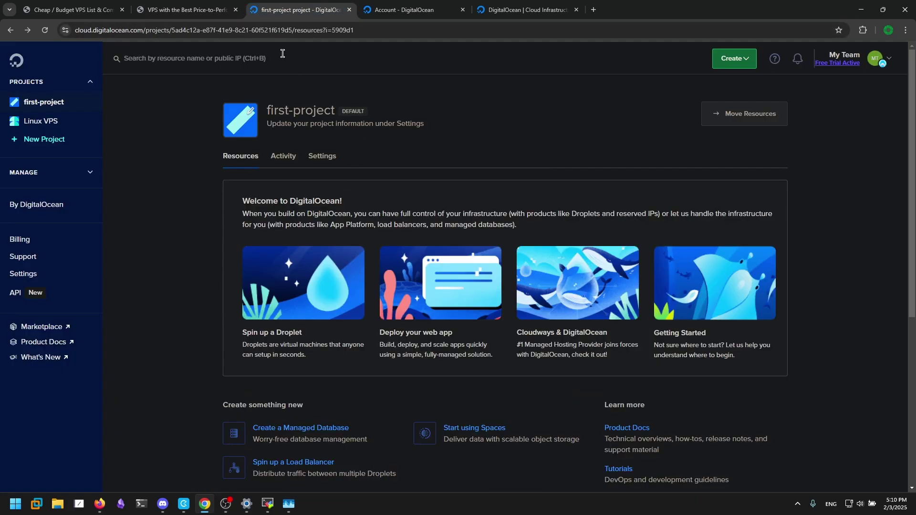
left_click(184, 9)
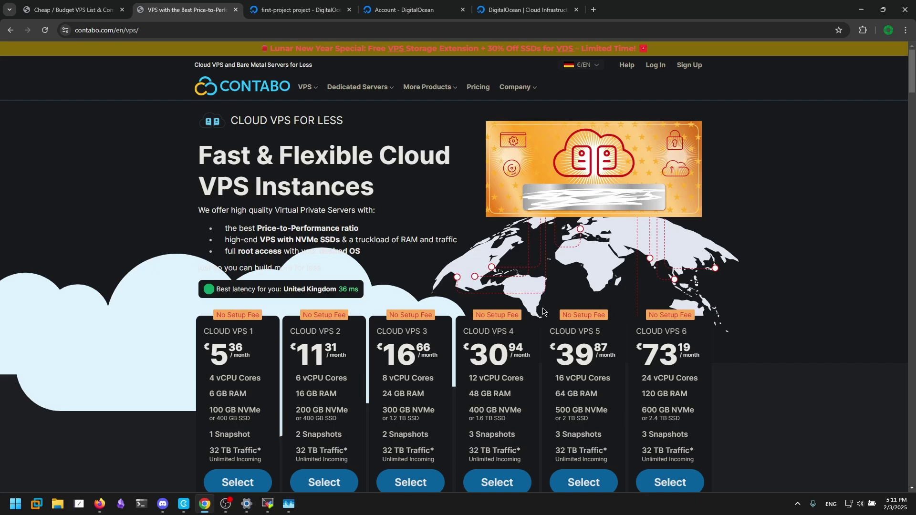
left_click(305, 8)
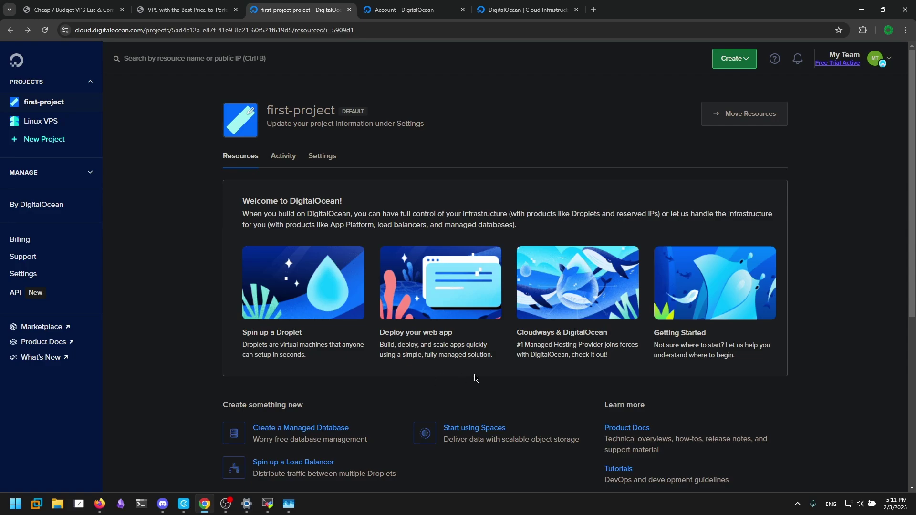
left_click(409, 6)
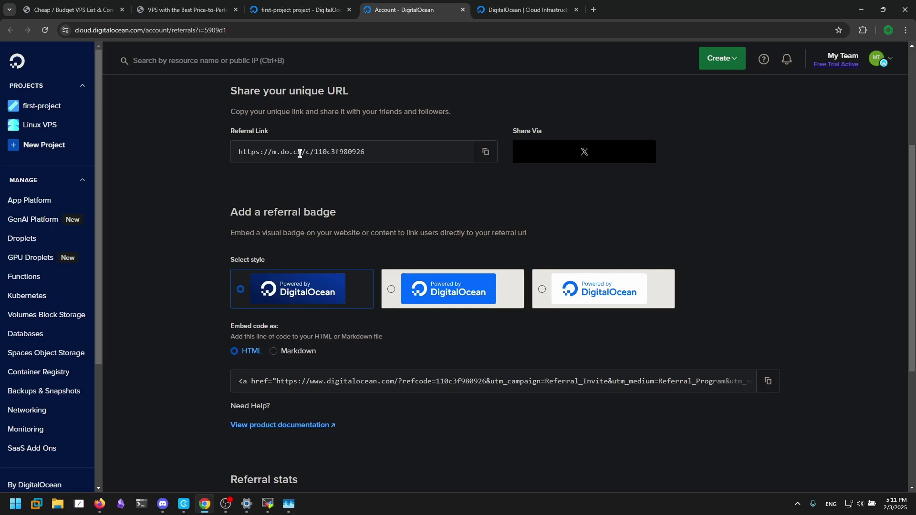
scroll(255, 204, "up", 3)
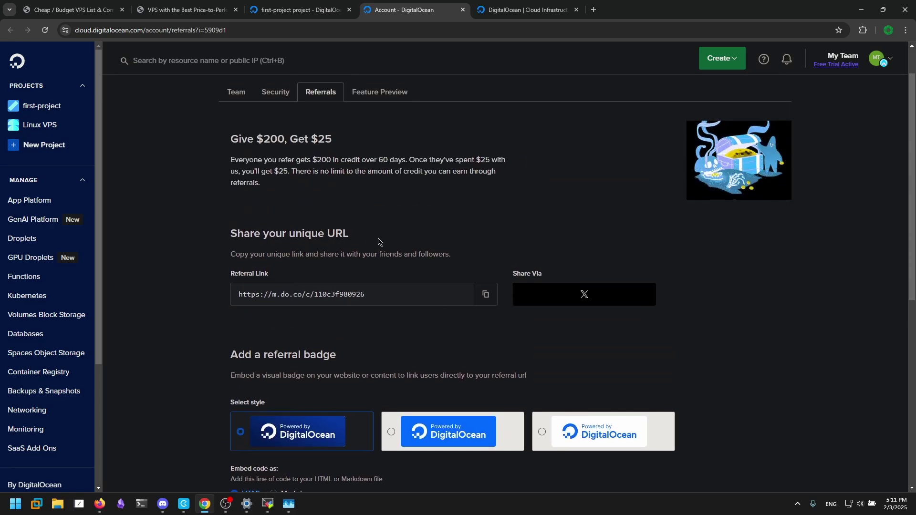
scroll(380, 243, "up", 1)
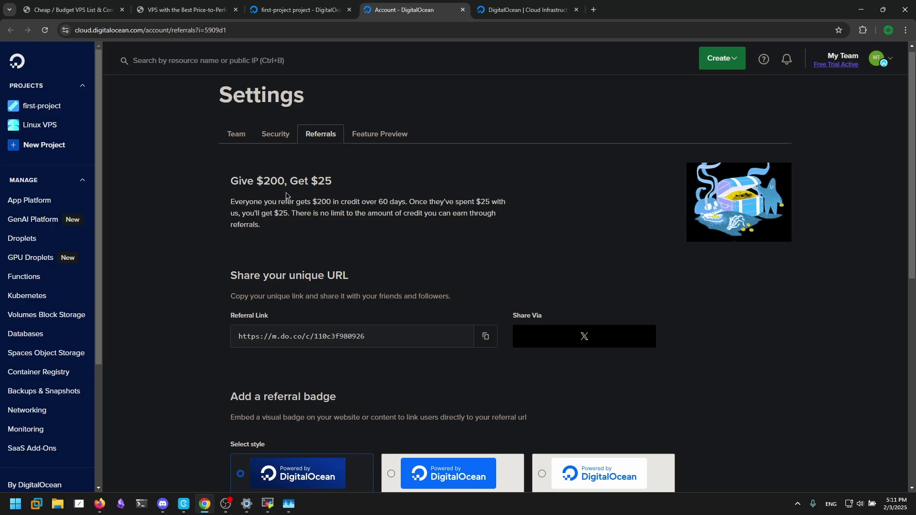
left_click(825, 64)
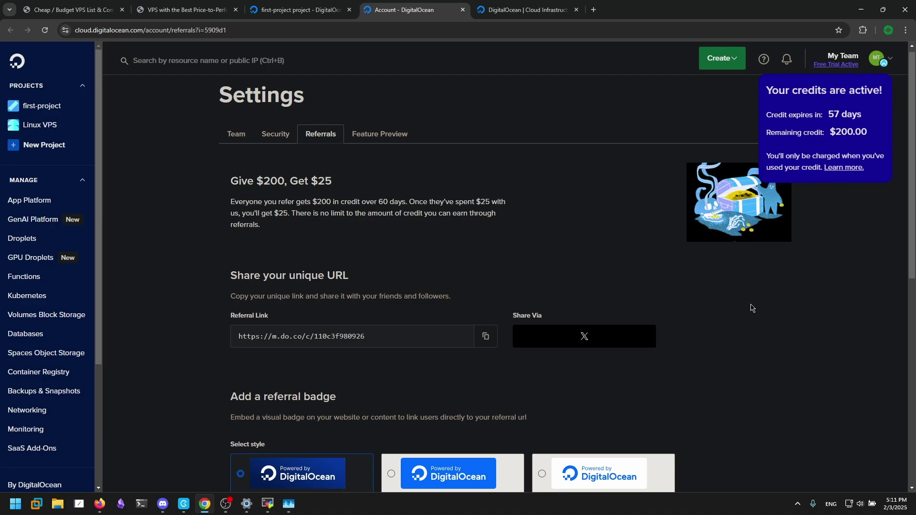
Step: Return to the Contabo VPS page and examine the monthly price, storage and traffic allowance of the Cloud VPS 2 plan
key("ctrl+shift+Tab")
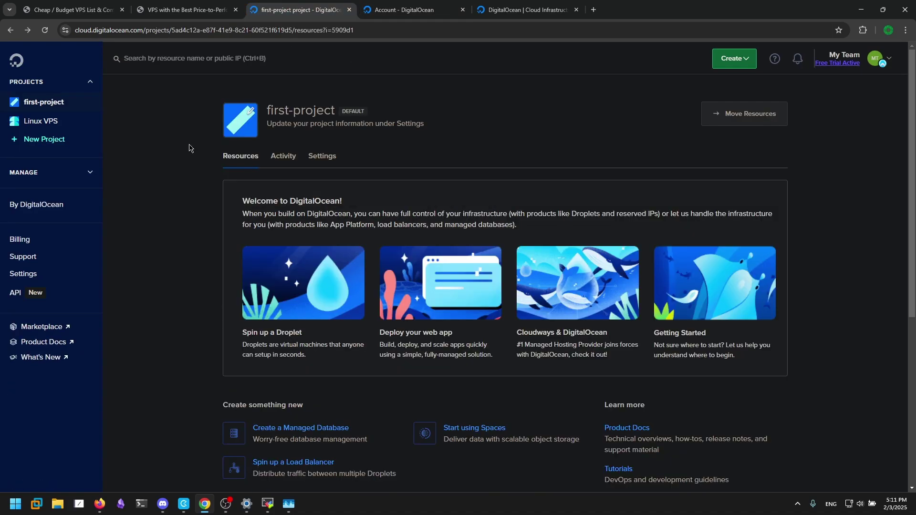
key("ctrl+shift+Tab")
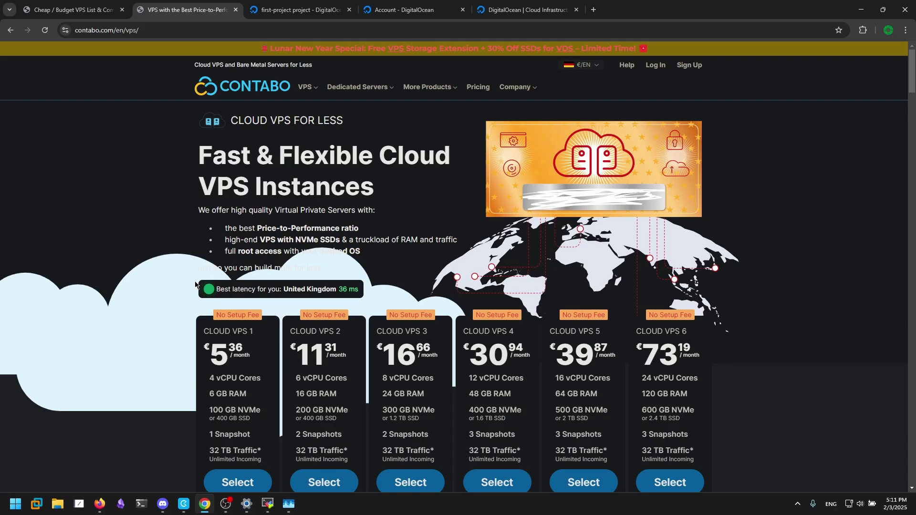
scroll(200, 301, "down", 3)
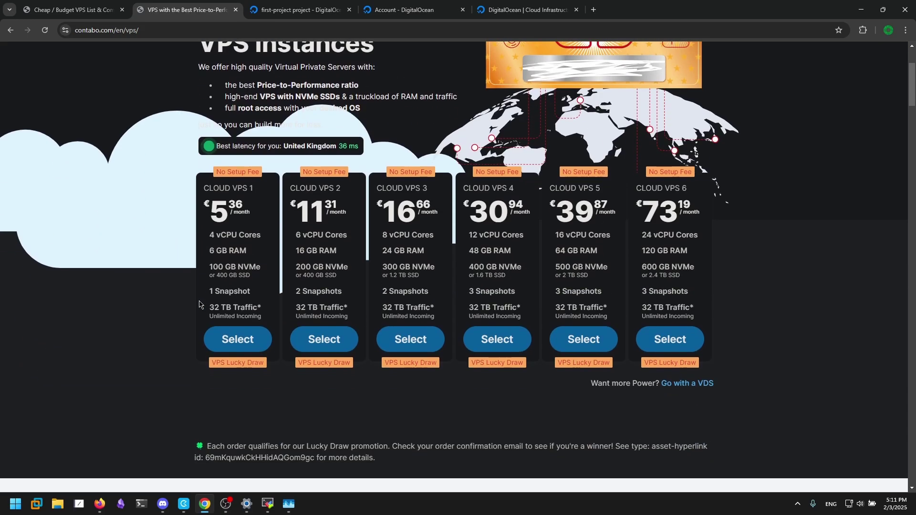
scroll(325, 256, "up", 2)
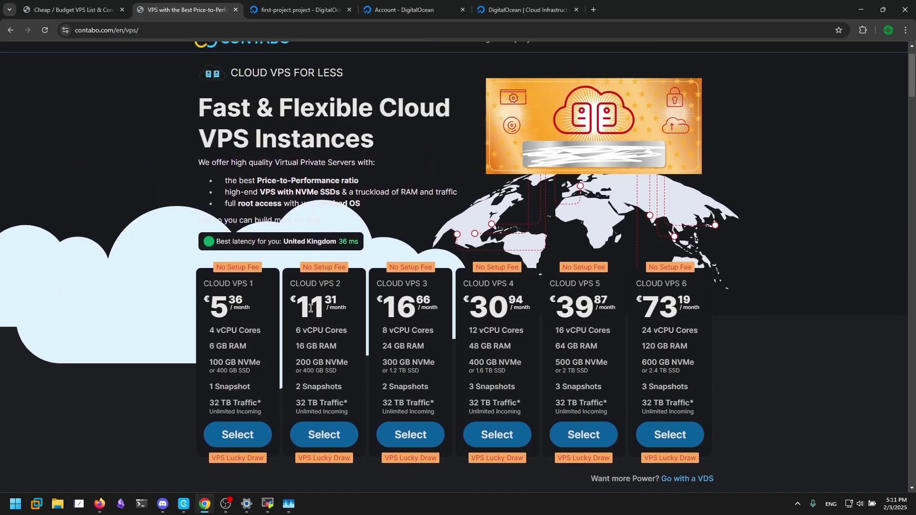
left_click_drag(310, 308, 347, 313)
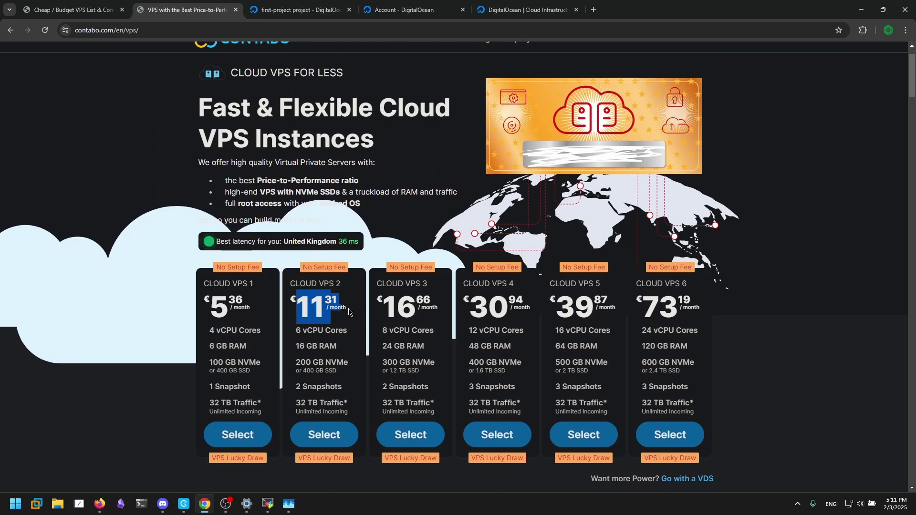
scroll(334, 310, "down", 1)
left_click(305, 308)
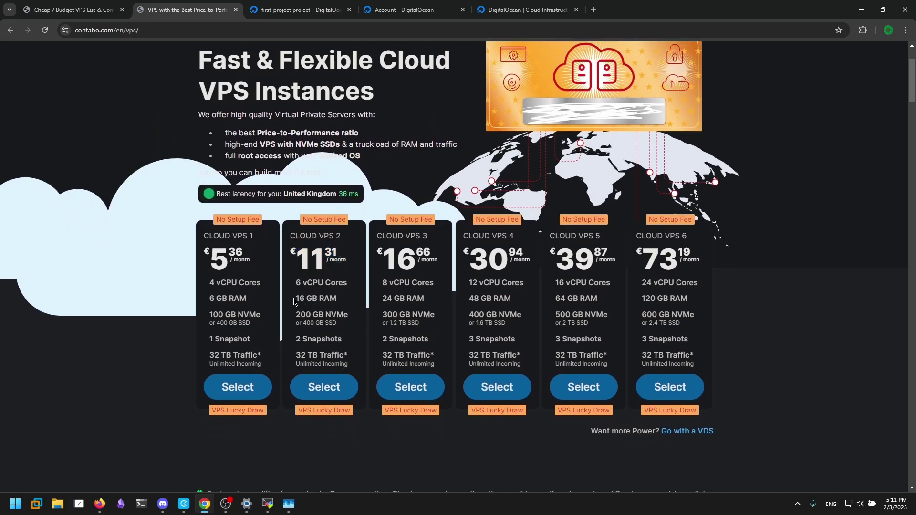
left_click_drag(294, 301, 354, 326)
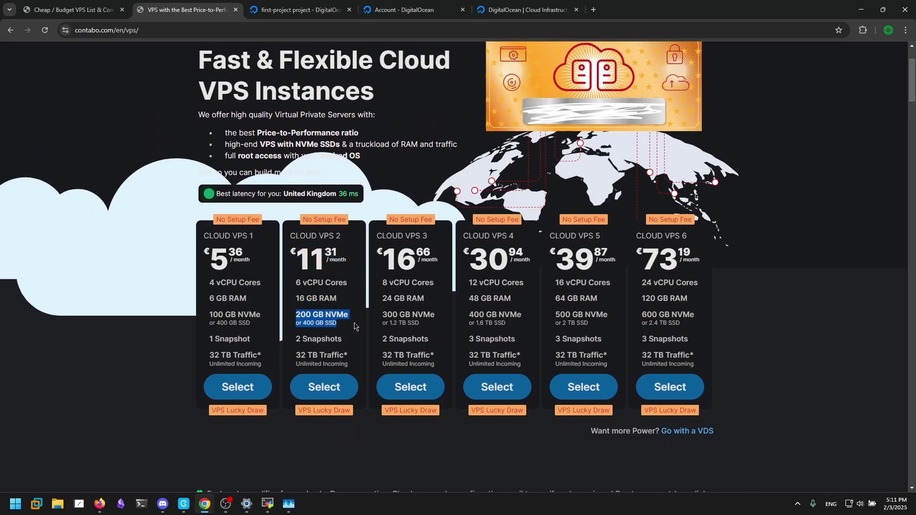
left_click(352, 329)
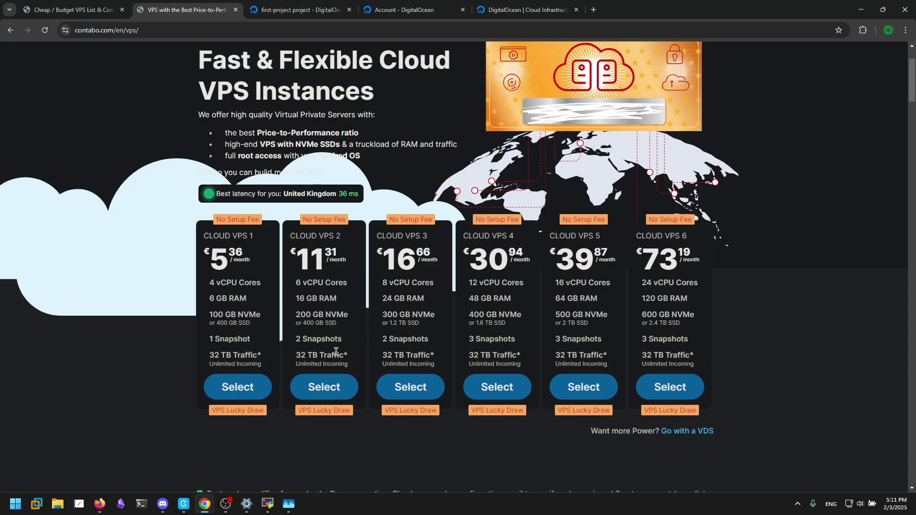
left_click_drag(301, 353, 362, 360)
left_click(355, 366)
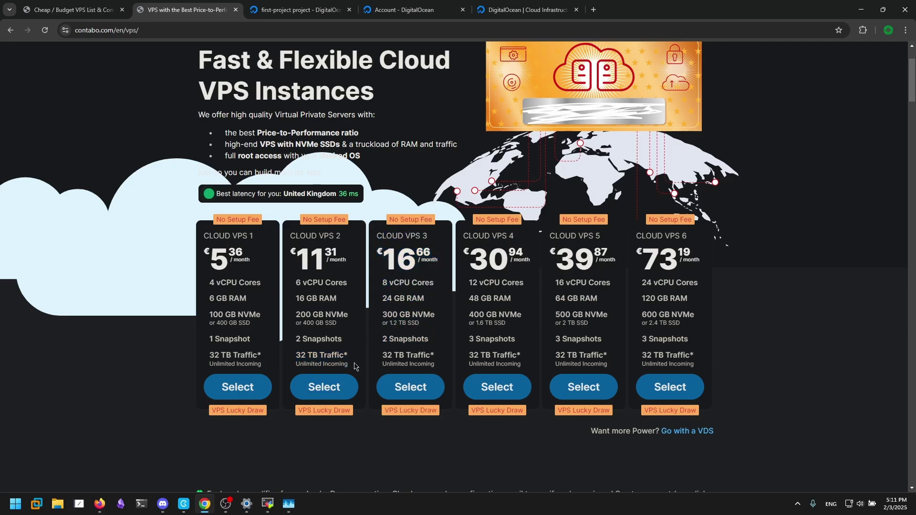
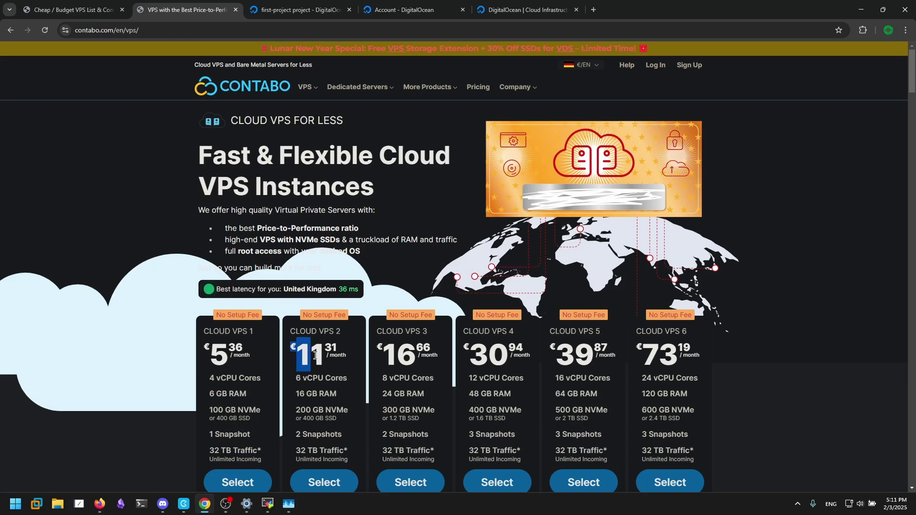
Step: Look over the Contabo Cloud VPS plans again and the map of available server locations
left_click(99, 131)
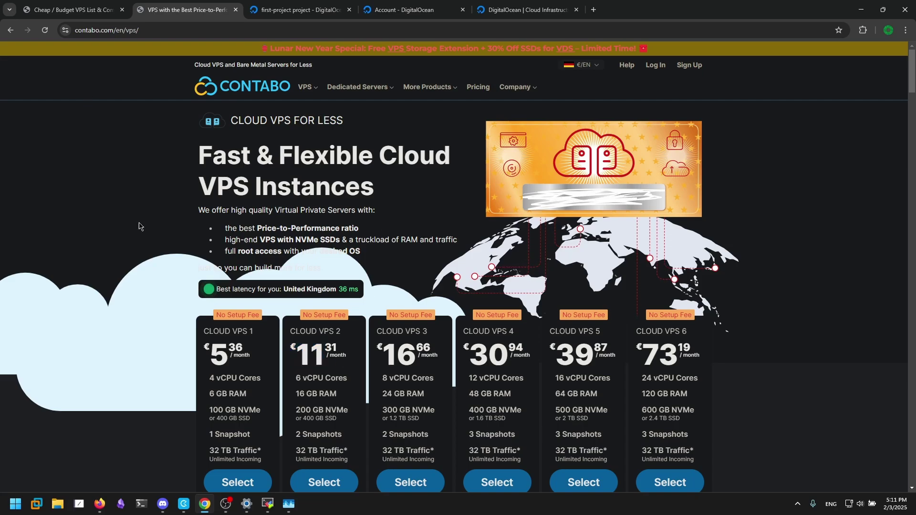
scroll(328, 237, "down", 3)
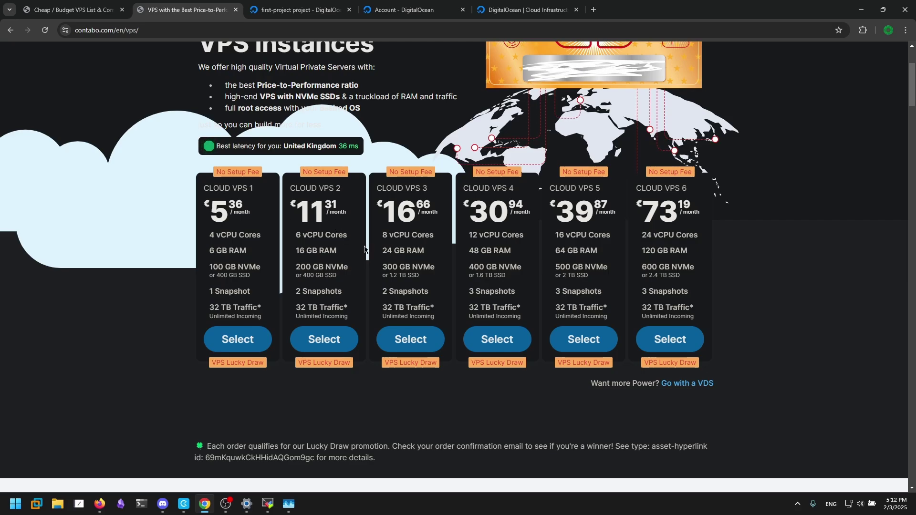
scroll(366, 251, "up", 3)
scroll(366, 253, "down", 8)
scroll(365, 252, "down", 5)
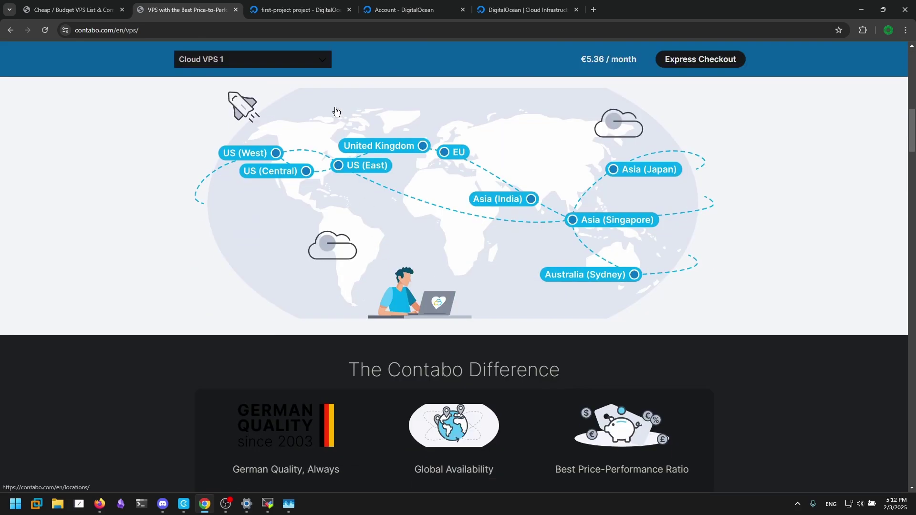
scroll(90, 386, "up", 10)
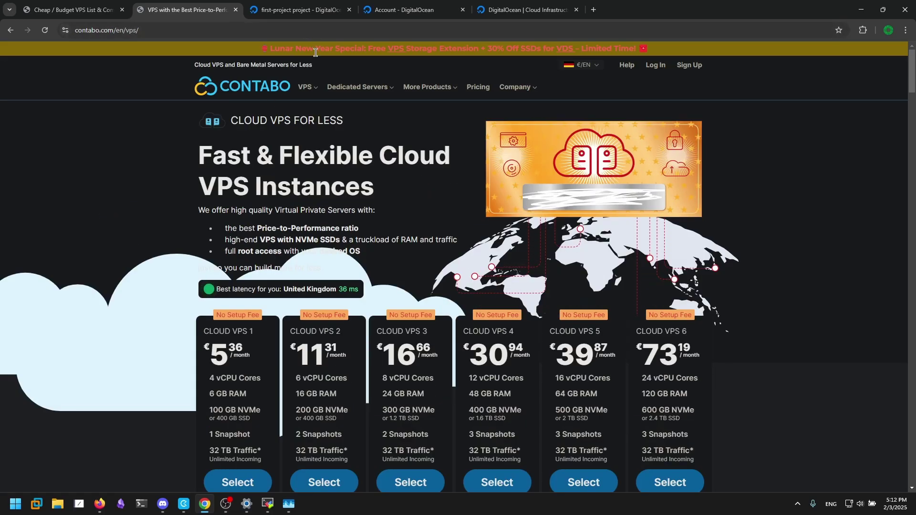
Step: Revisit the DigitalOcean referral offer, then review the first-project overview and its welcome information
left_click(282, 9)
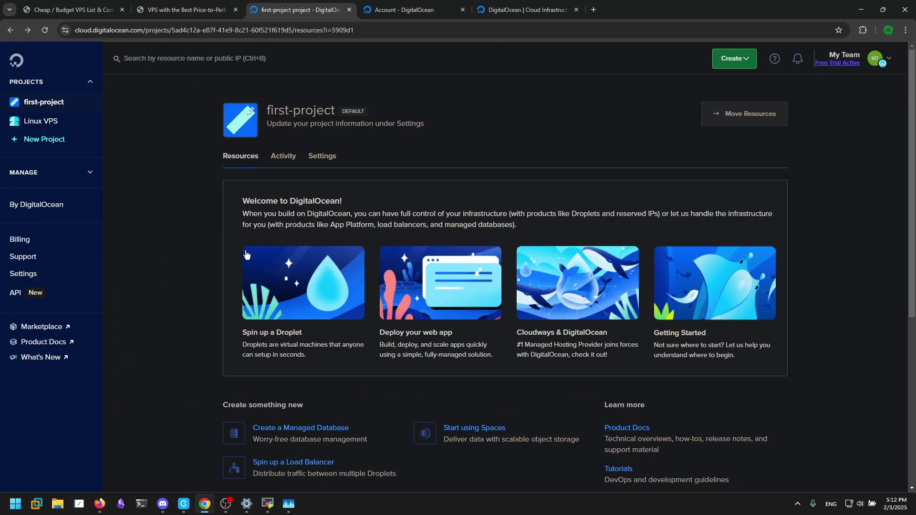
left_click(411, 9)
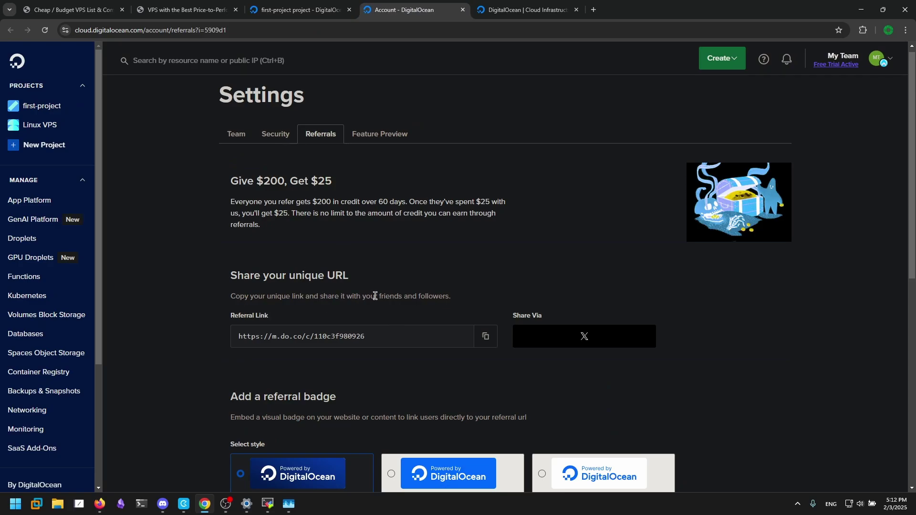
left_click(274, 10)
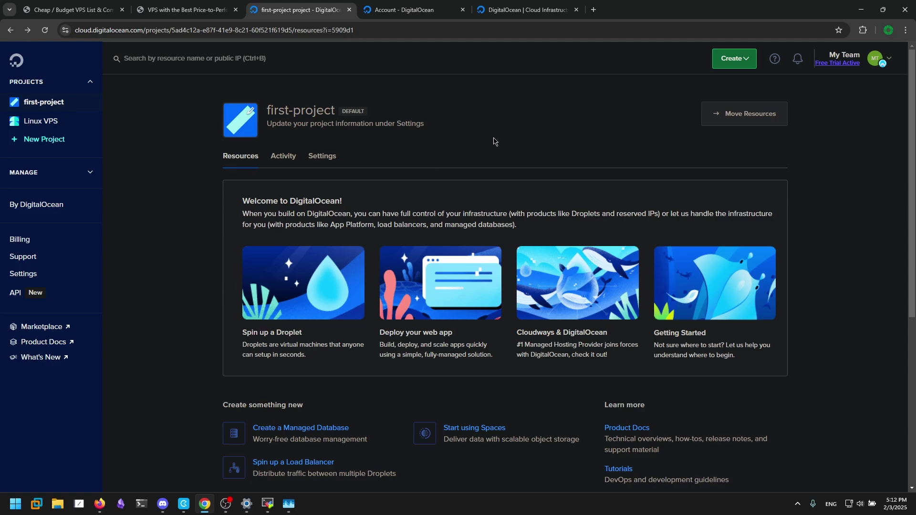
triple_click(457, 138)
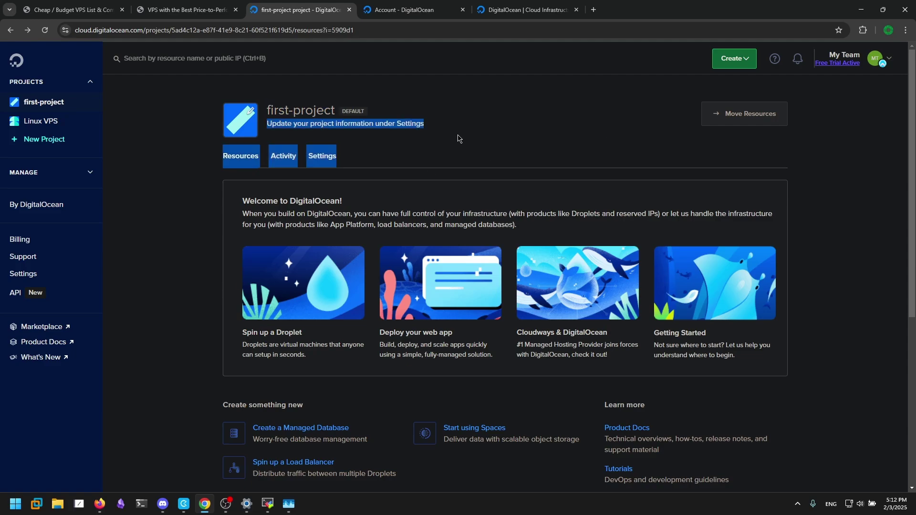
left_click(458, 137)
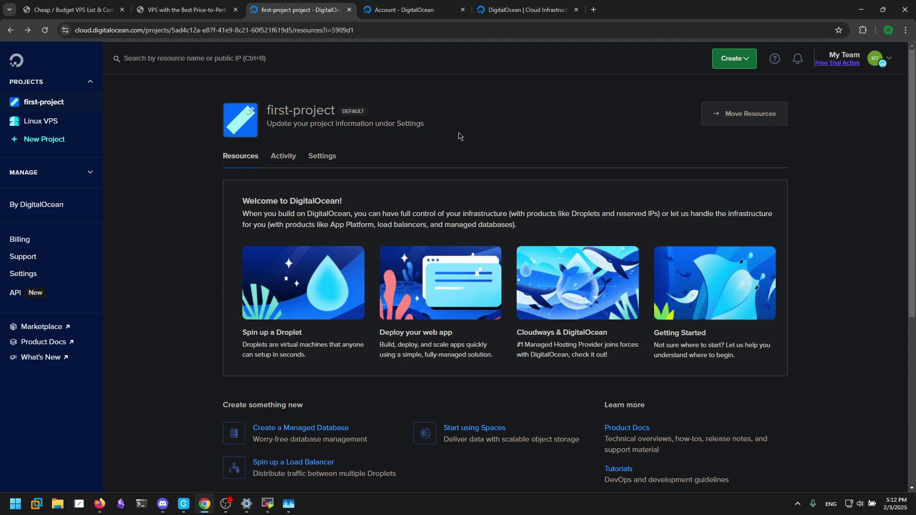
mouse_move(833, 65)
triple_click(536, 228)
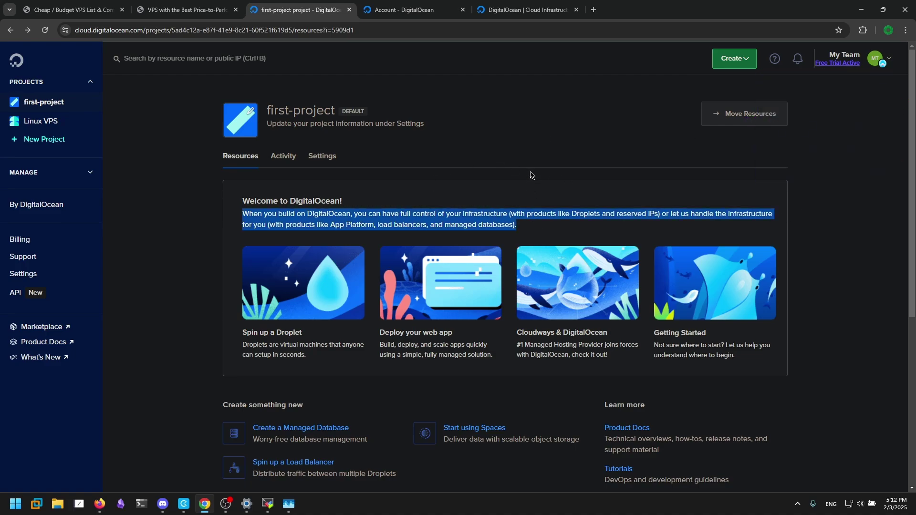
left_click(533, 191)
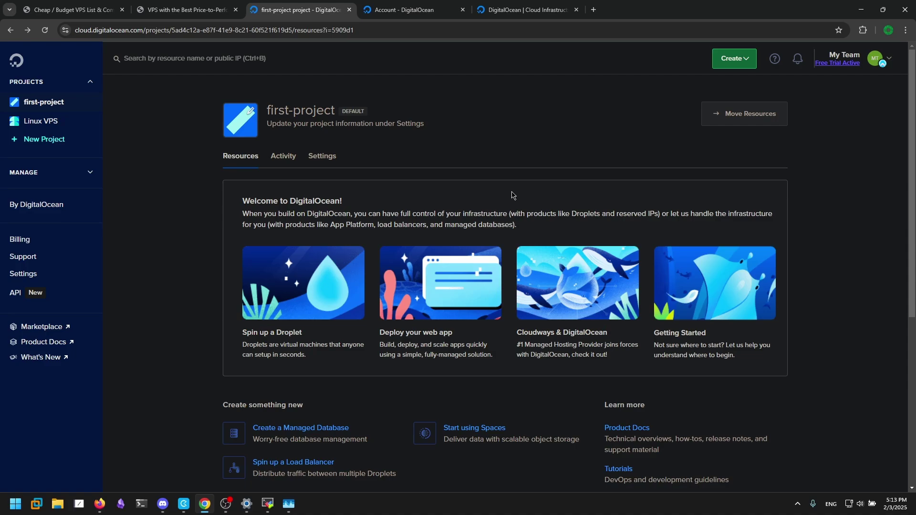
Step: Create a new DigitalOcean project named Video with its purpose set to Other
left_click(60, 142)
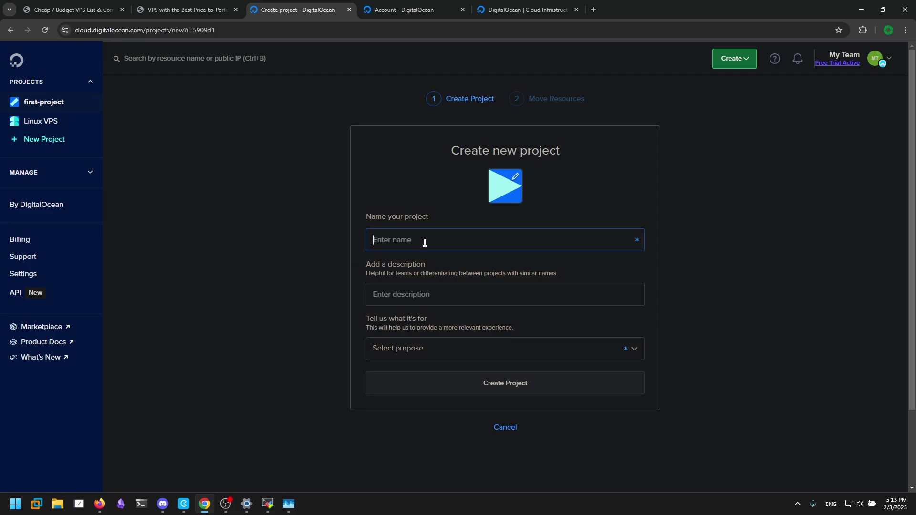
type("Video")
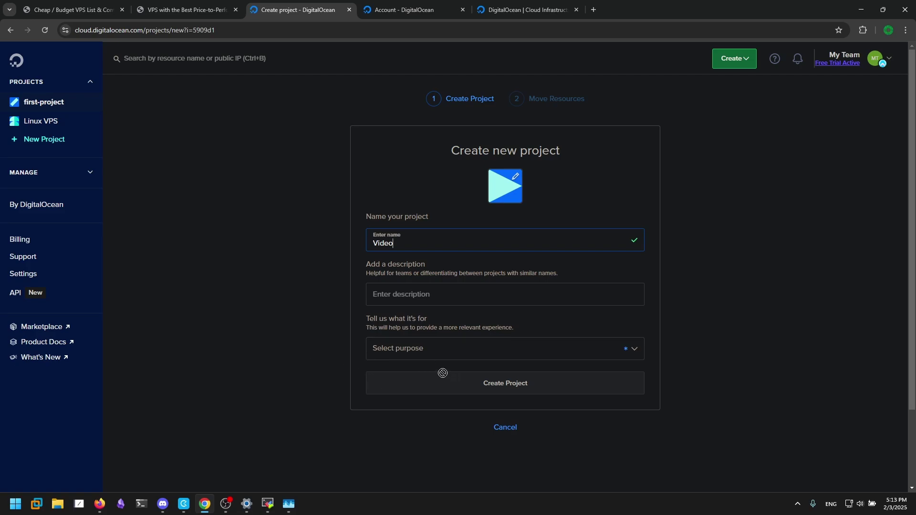
left_click(525, 357)
scroll(458, 393, "down", 5)
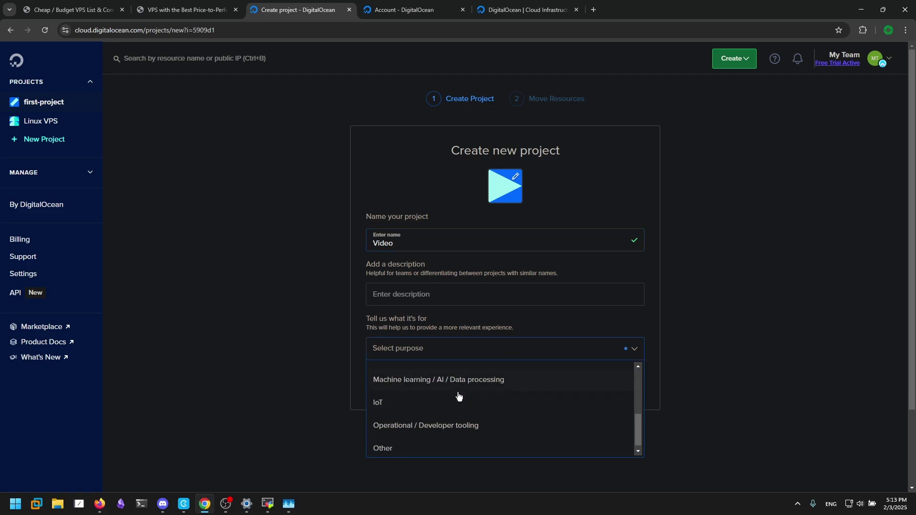
scroll(465, 415, "up", 3)
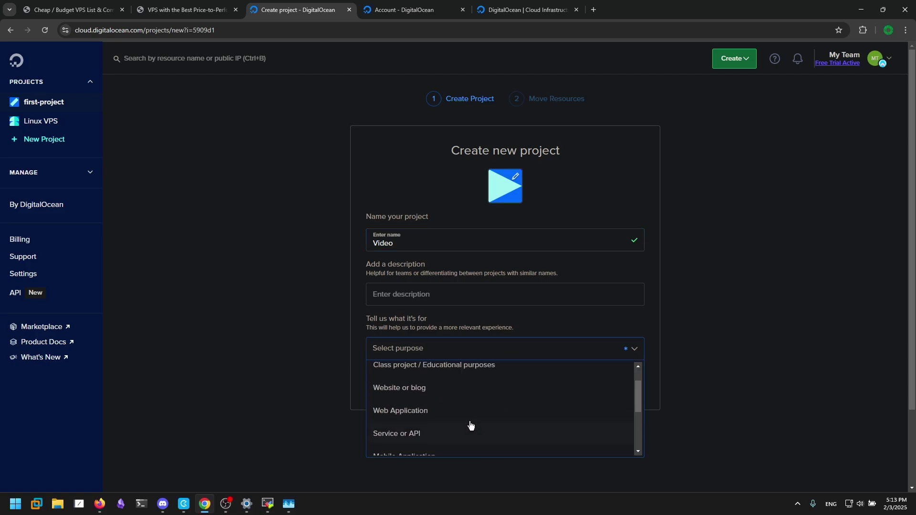
scroll(469, 429, "up", 1)
scroll(429, 443, "down", 6)
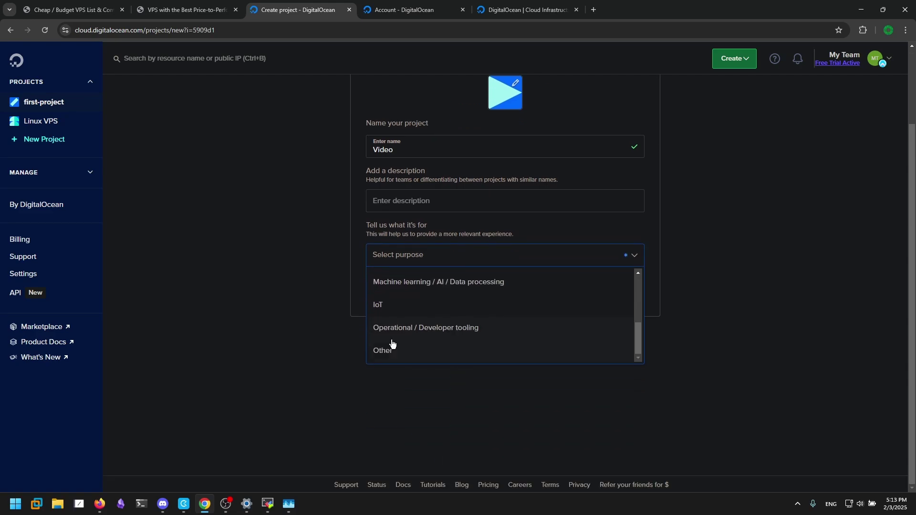
left_click(386, 355)
scroll(334, 353, "up", 2)
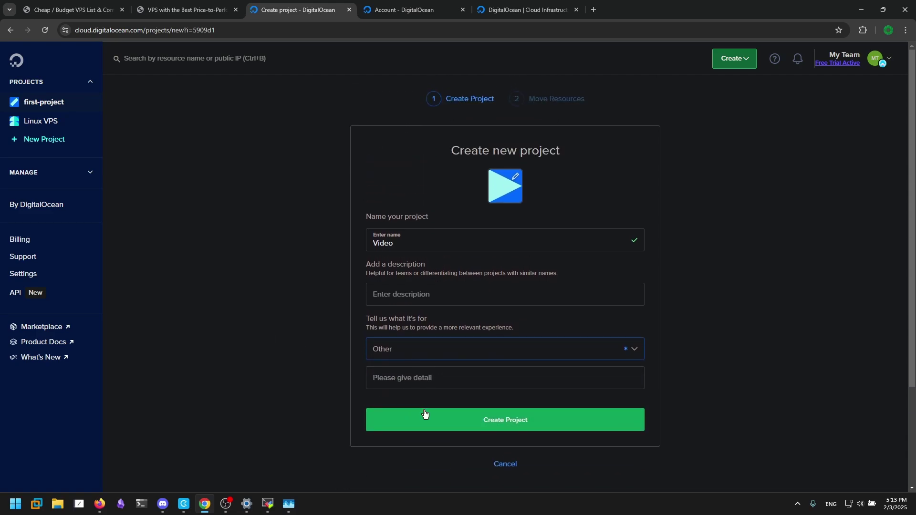
left_click(509, 422)
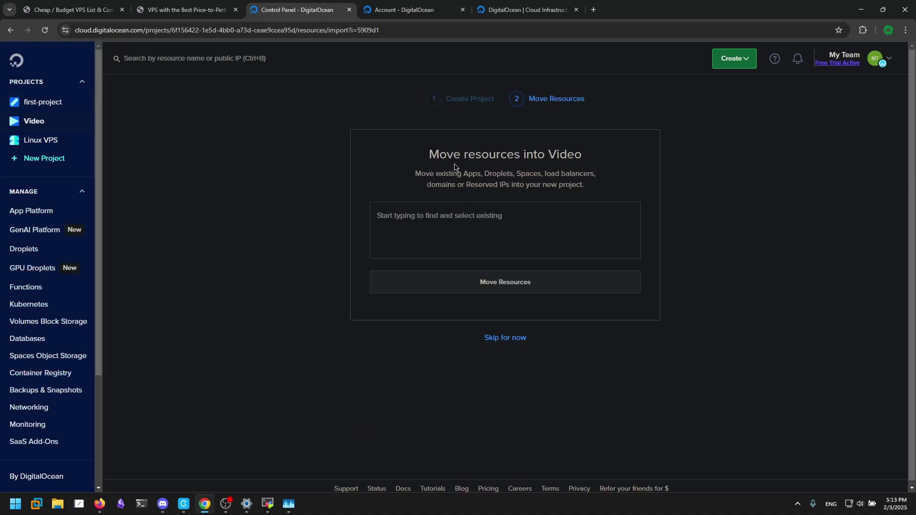
Step: Skip moving resources into the Video project and start creating a Droplet from its overview
left_click(502, 338)
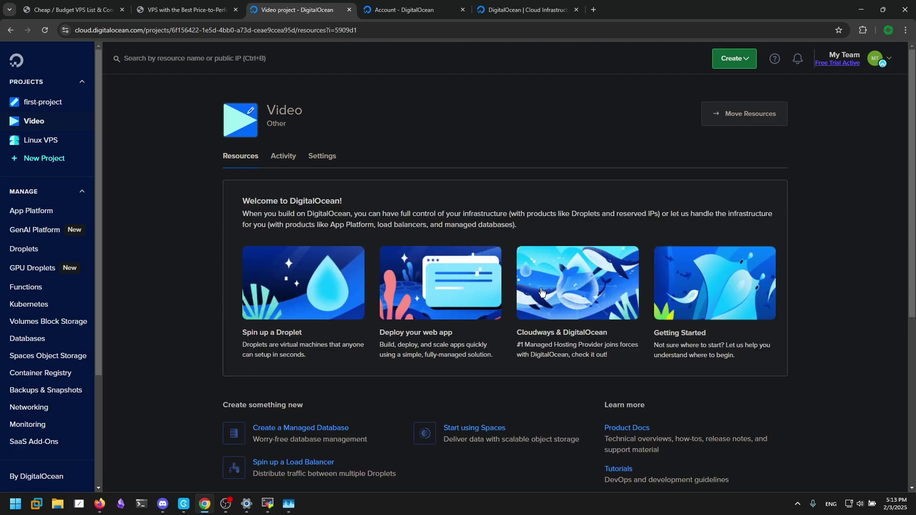
scroll(493, 372, "down", 5)
scroll(512, 390, "up", 5)
left_click(303, 297)
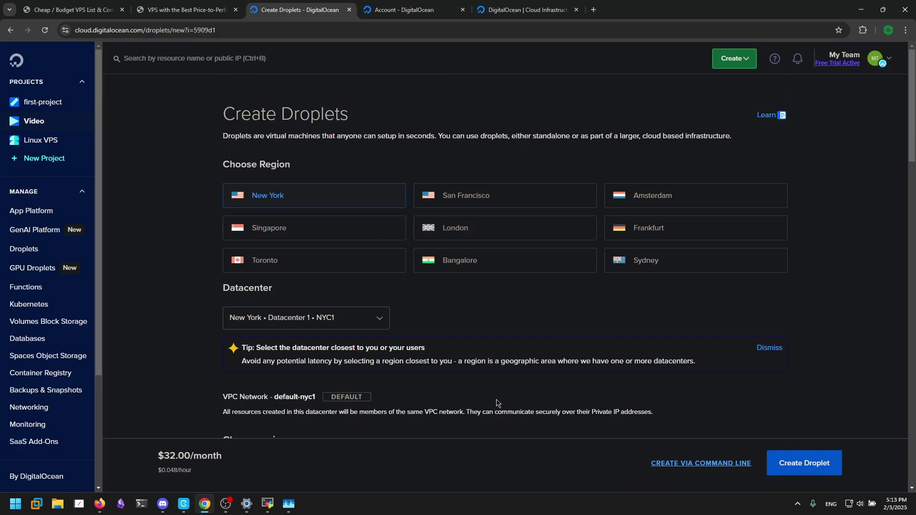
Step: Set the new Droplet's region to London
scroll(462, 323, "down", 6)
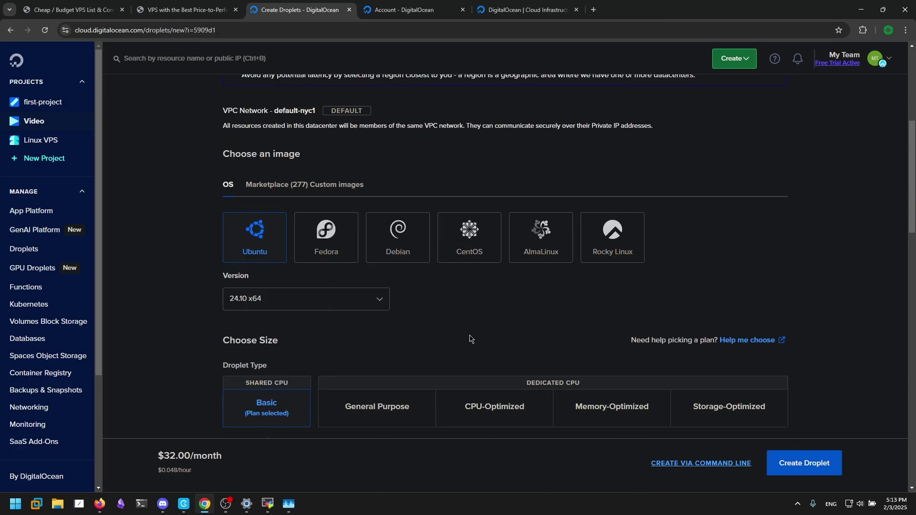
scroll(470, 339, "up", 6)
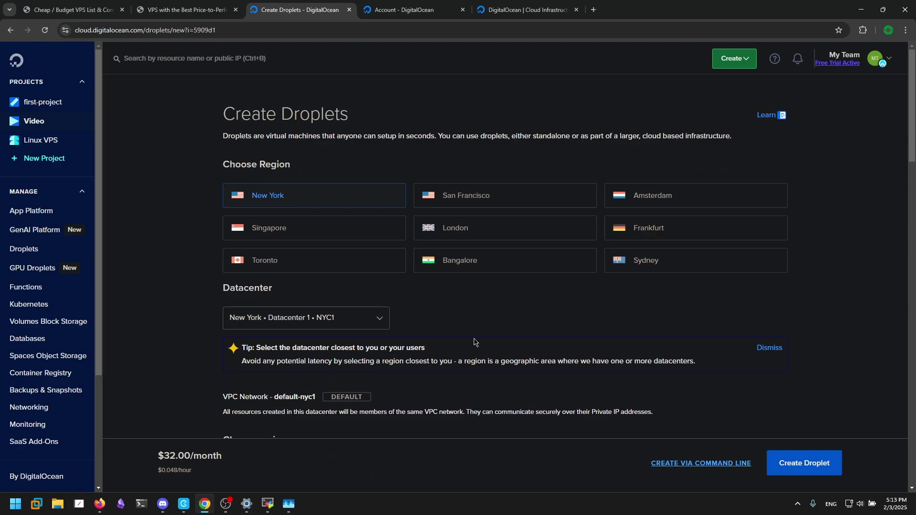
triple_click(256, 167)
left_click(315, 170)
left_click(429, 228)
scroll(482, 333, "down", 3)
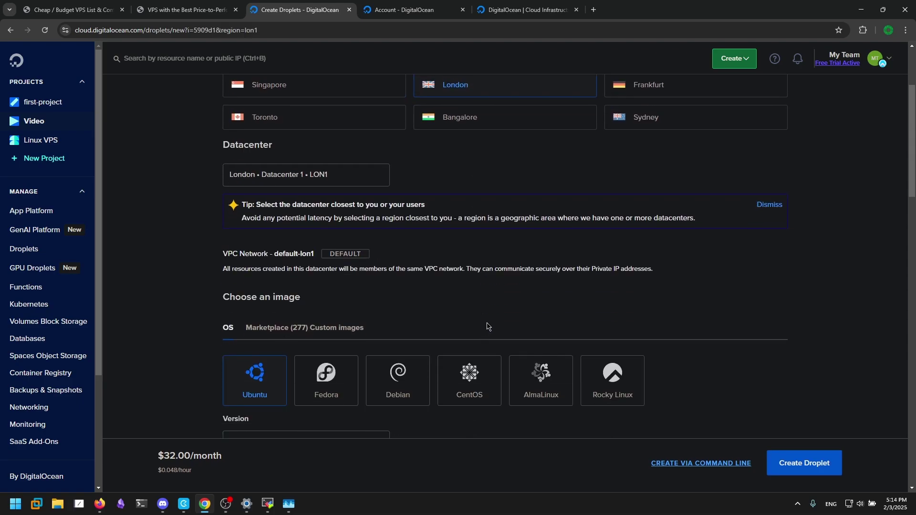
scroll(486, 239, "up", 3)
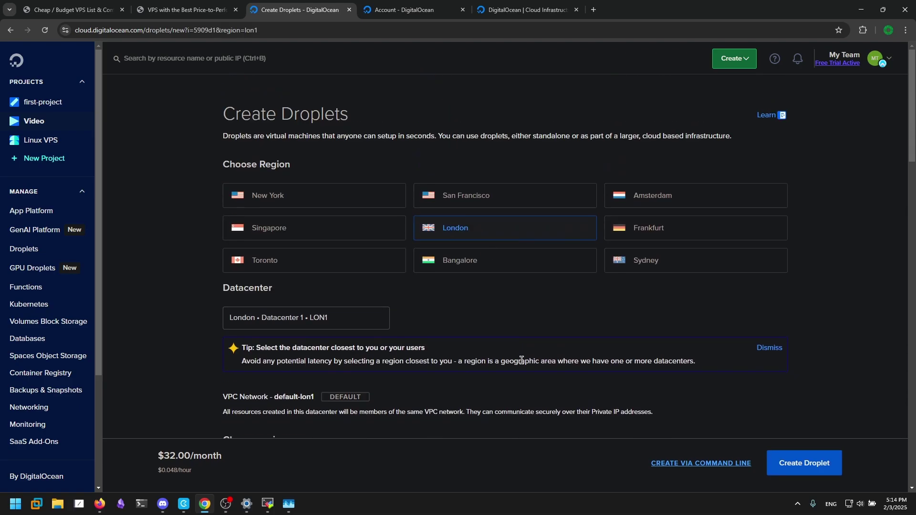
Step: Look over the recommended Marketplace images for the Droplet, then return to the operating system choices
scroll(530, 356, "down", 5)
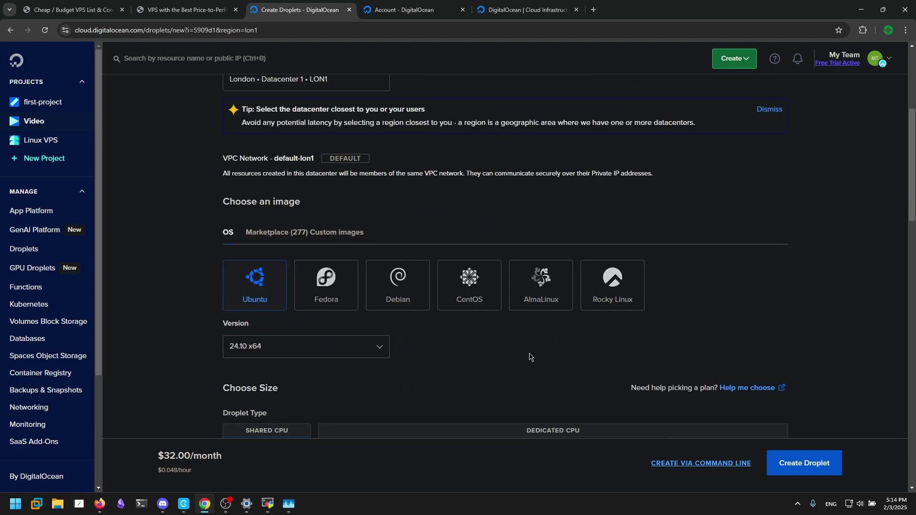
scroll(476, 324, "up", 1)
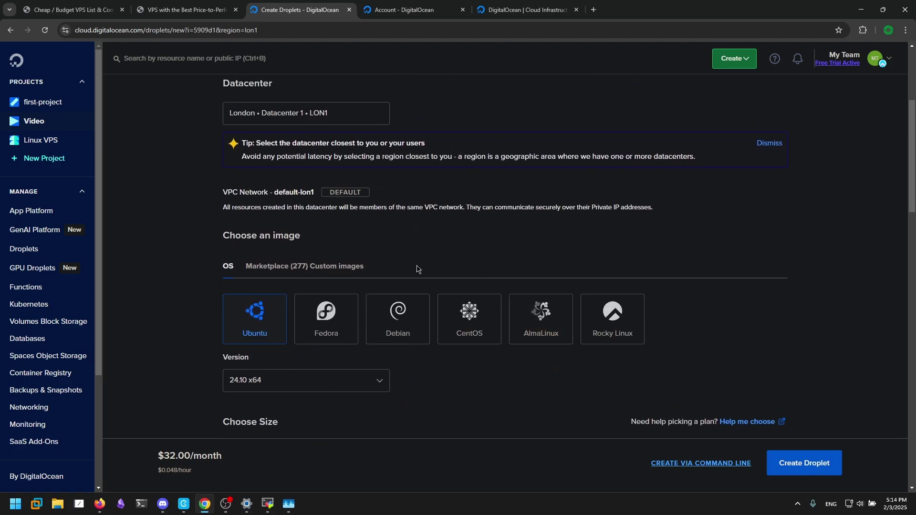
left_click(274, 272)
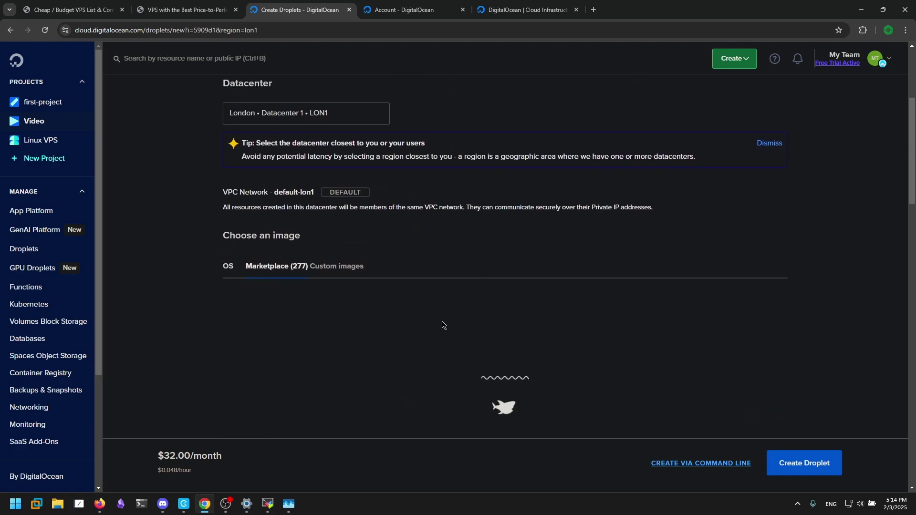
scroll(542, 392, "down", 3)
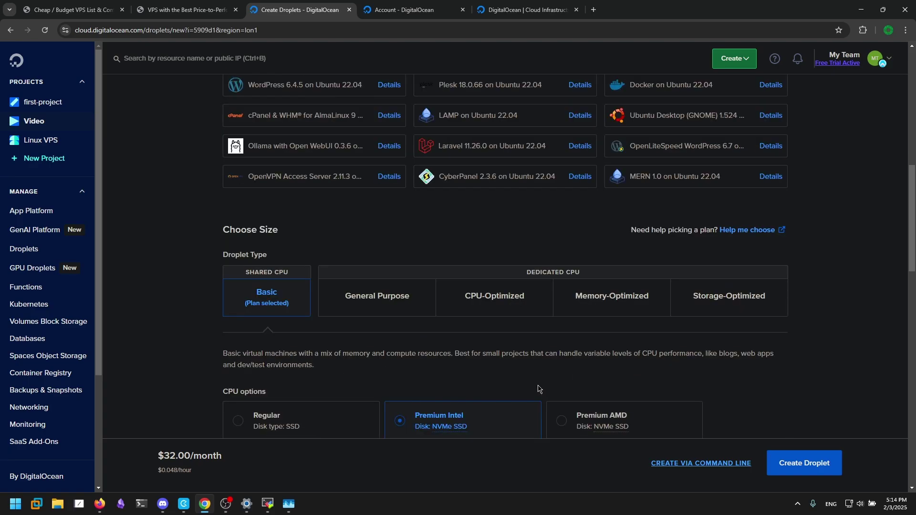
scroll(539, 389, "up", 5)
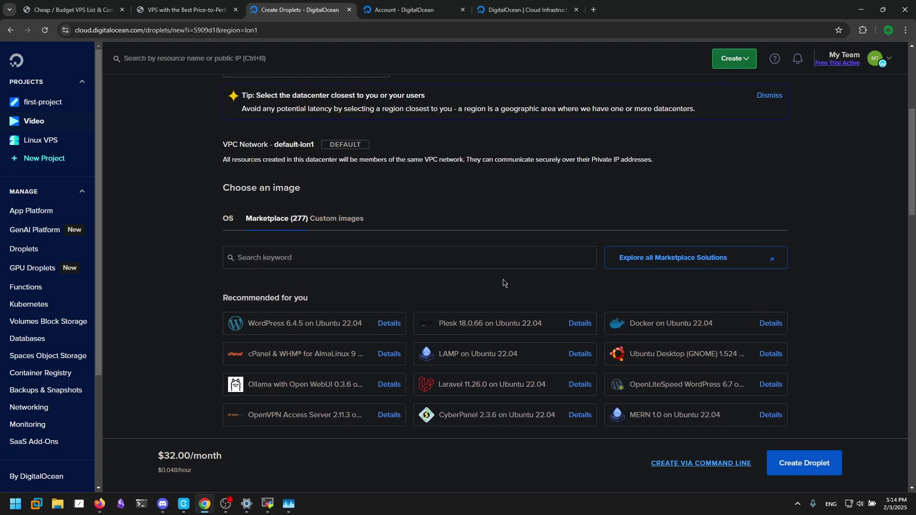
left_click(227, 224)
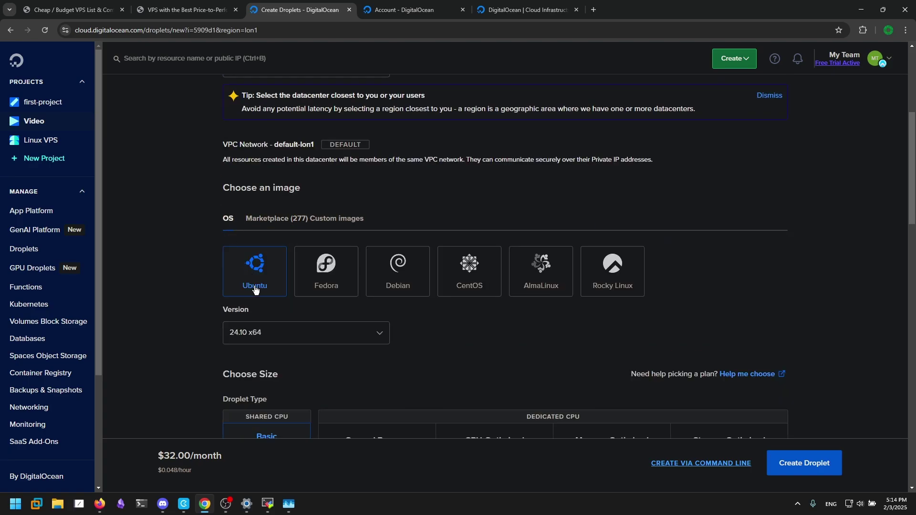
Step: Try Debian as the Droplet's operating system, then select Ubuntu 24.10 x64
left_click(255, 289)
left_click(265, 223)
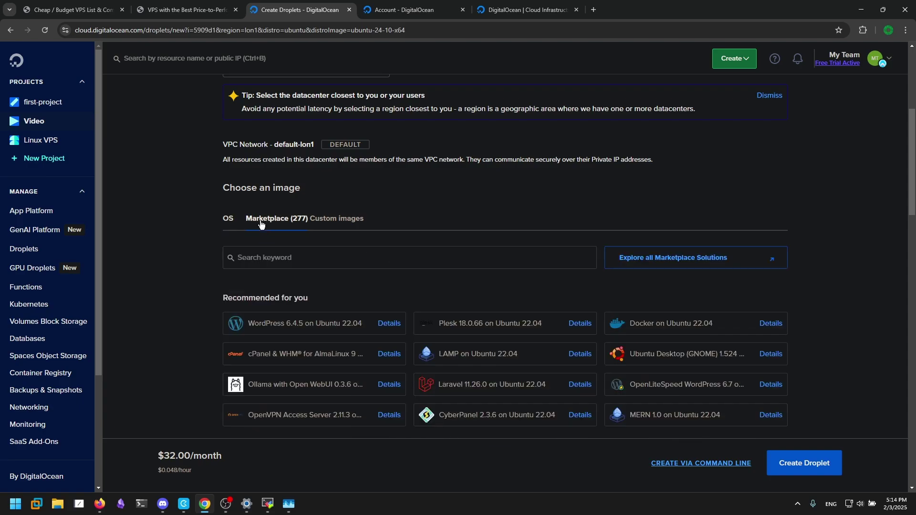
left_click(234, 223)
left_click(415, 286)
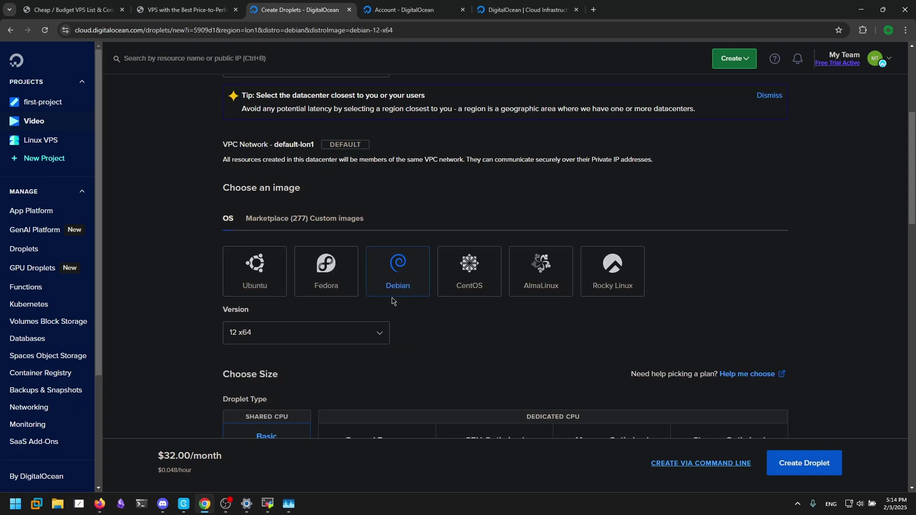
left_click(260, 272)
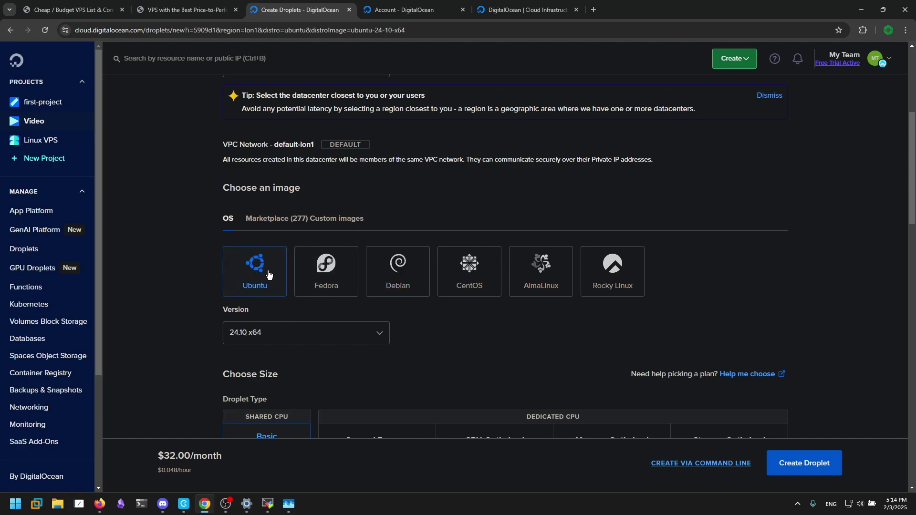
Step: Search the Marketplace images for kali
left_click(279, 219)
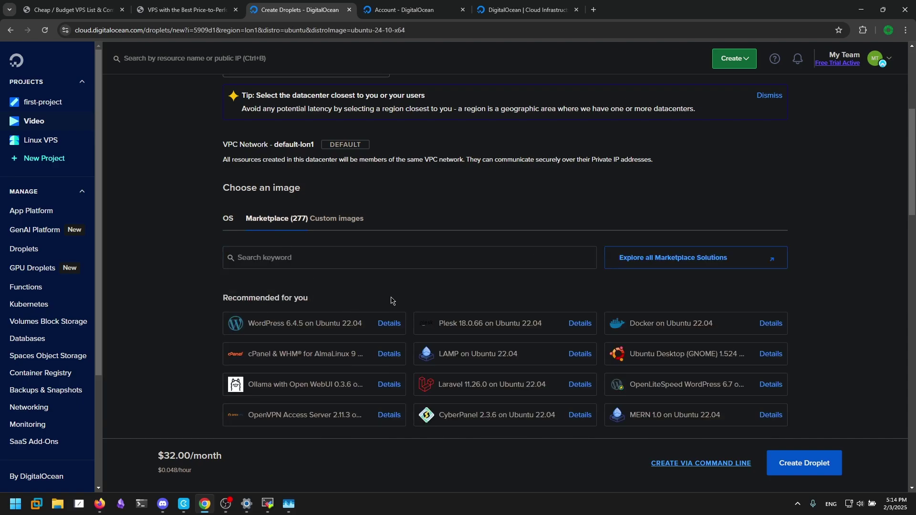
scroll(391, 301, "down", 2)
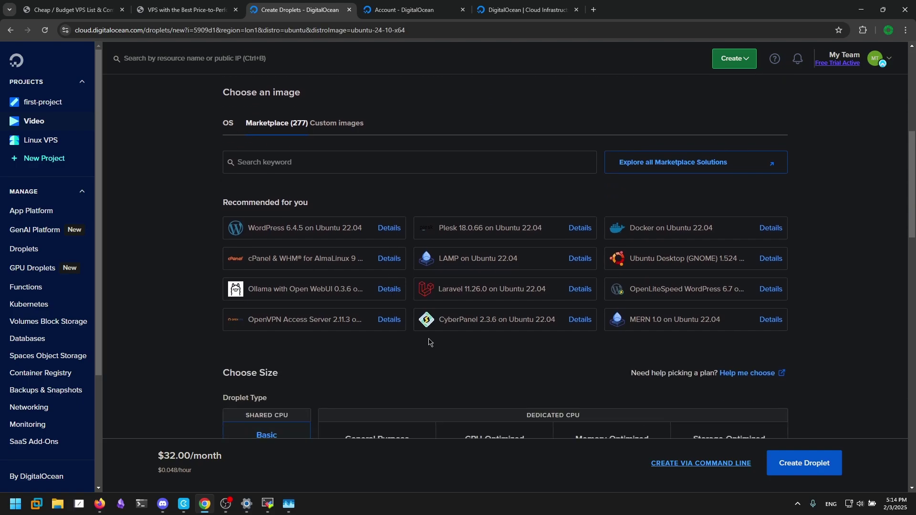
scroll(365, 298, "up", 2)
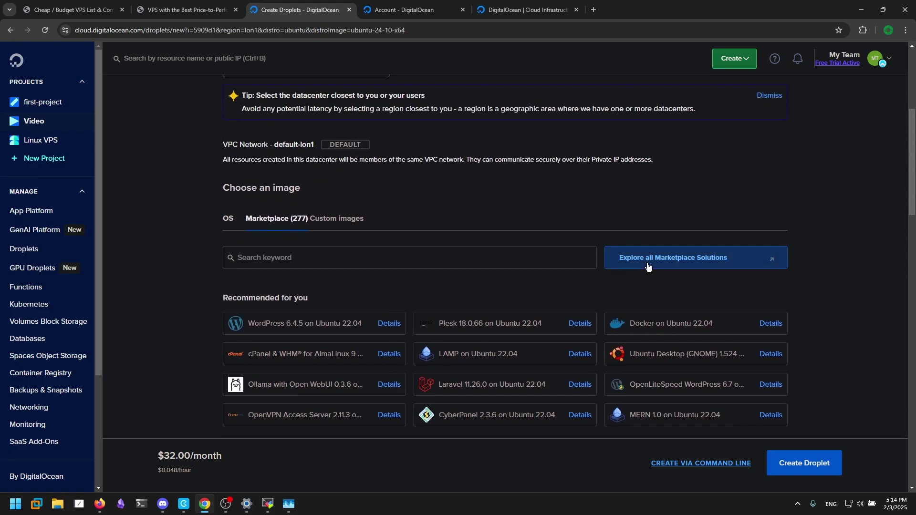
left_click(438, 254)
type("kali")
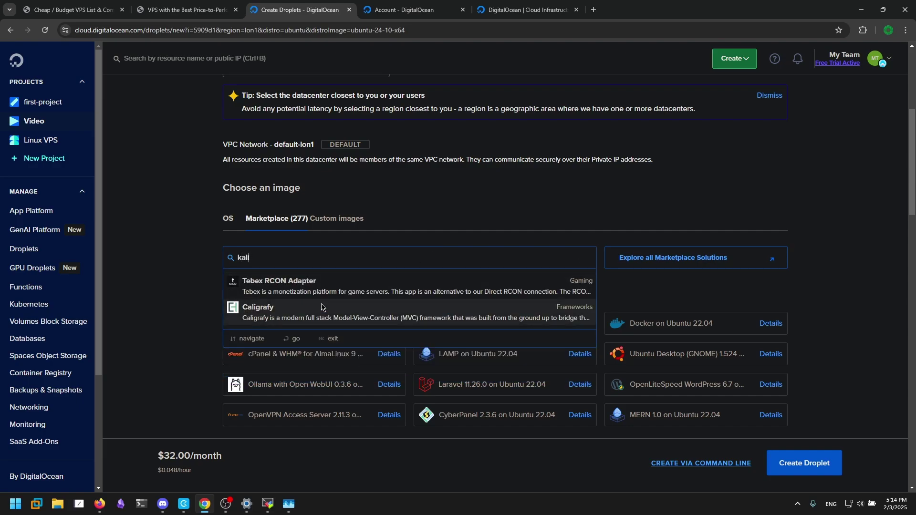
scroll(156, 299, "down", 4)
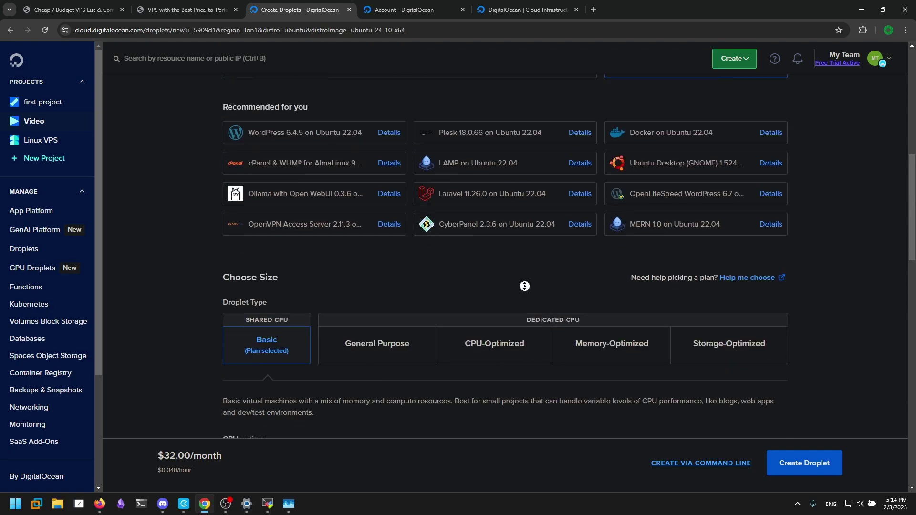
scroll(523, 287, "down", 5)
scroll(497, 377, "up", 8)
Step: Search the Marketplace images for parrot, then clear the search
left_click(296, 222)
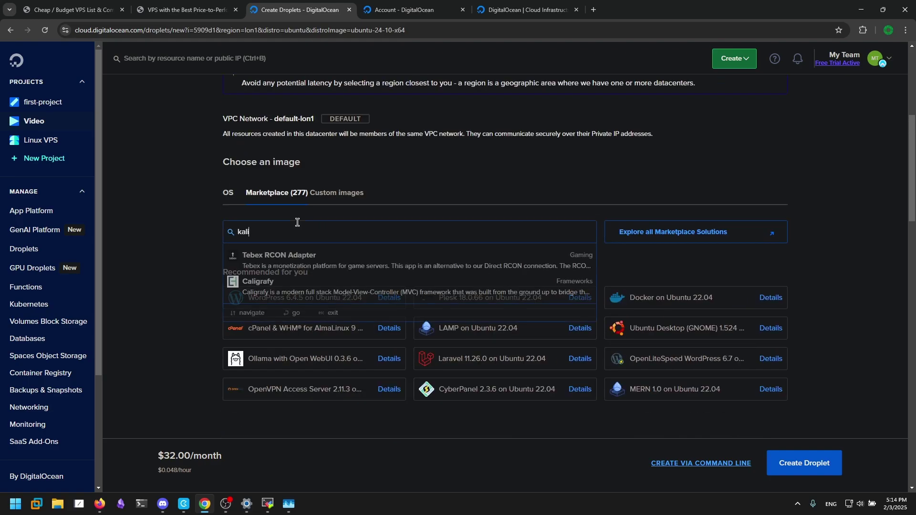
type("parrot")
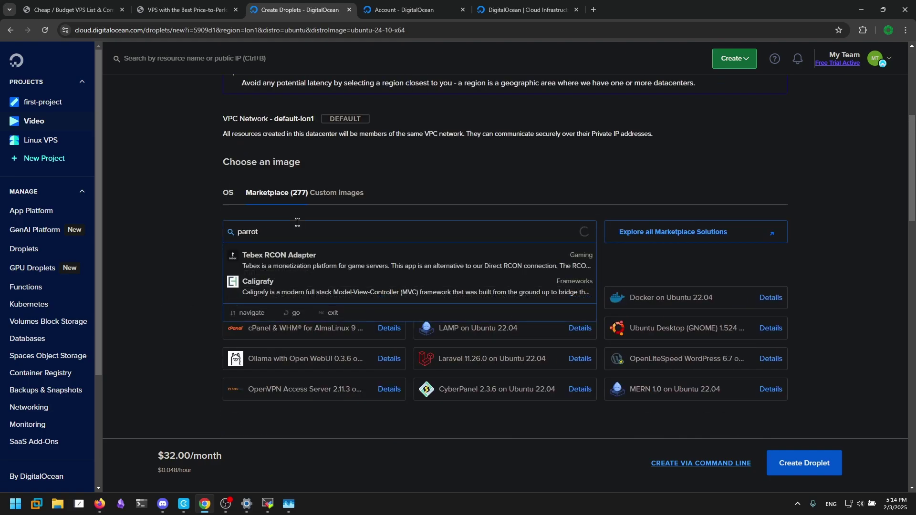
double_click(302, 258)
left_click(254, 258)
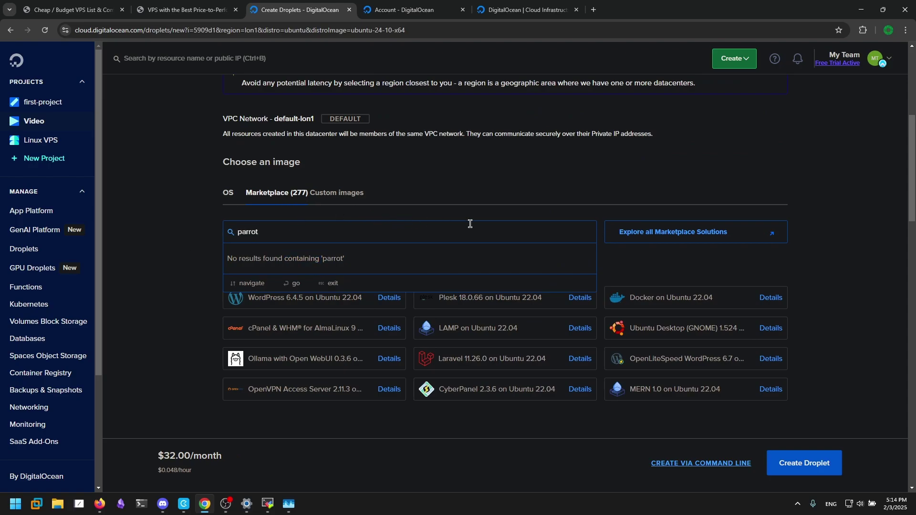
key("ctrl+a")
key("BackSpace")
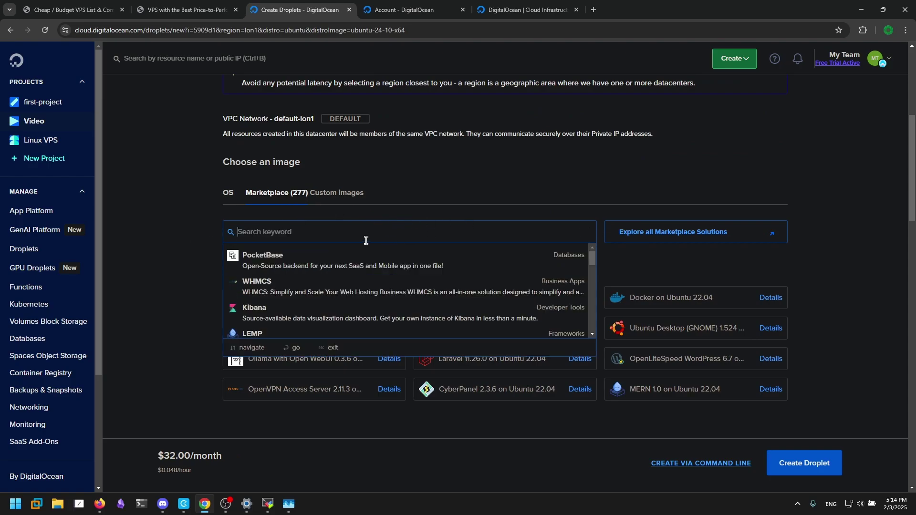
Step: Check the custom images option and the Marketplace list again, then return to the operating system images
left_click(334, 193)
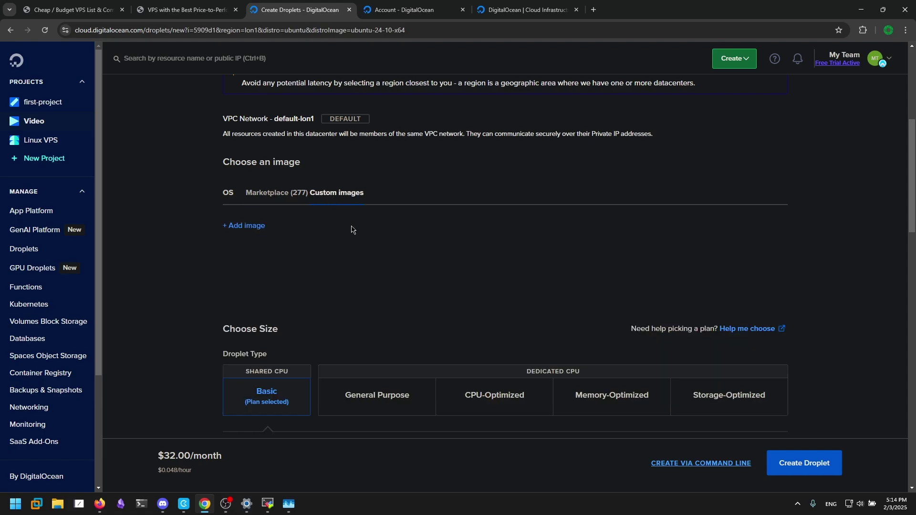
left_click(229, 195)
left_click(265, 194)
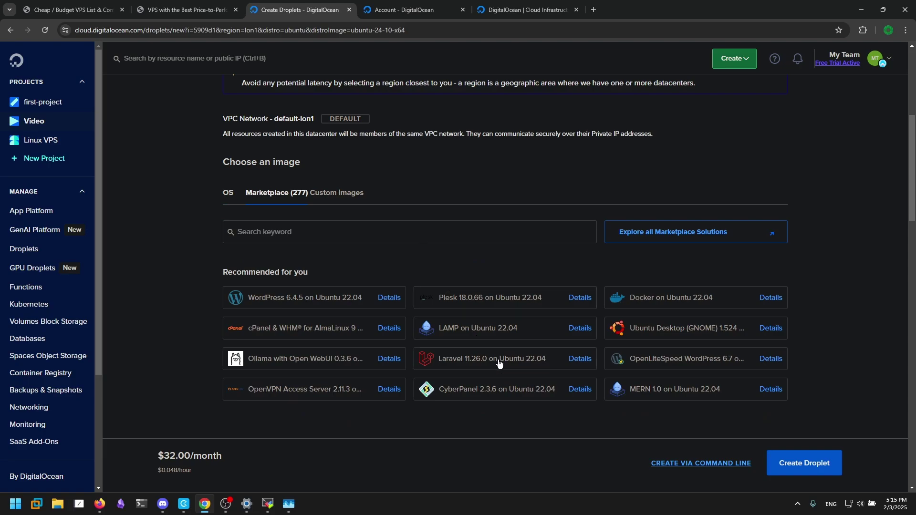
scroll(515, 358, "up", 2)
scroll(491, 334, "up", 4)
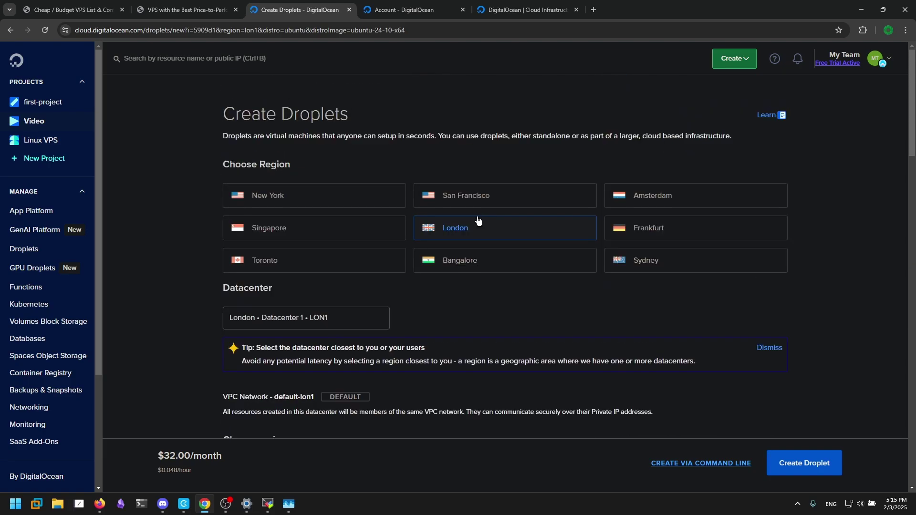
scroll(494, 299, "down", 6)
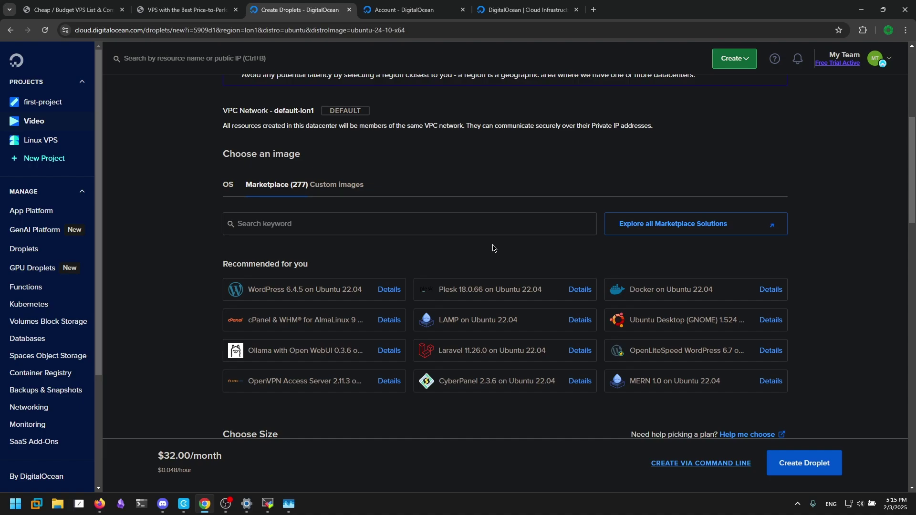
left_click(228, 185)
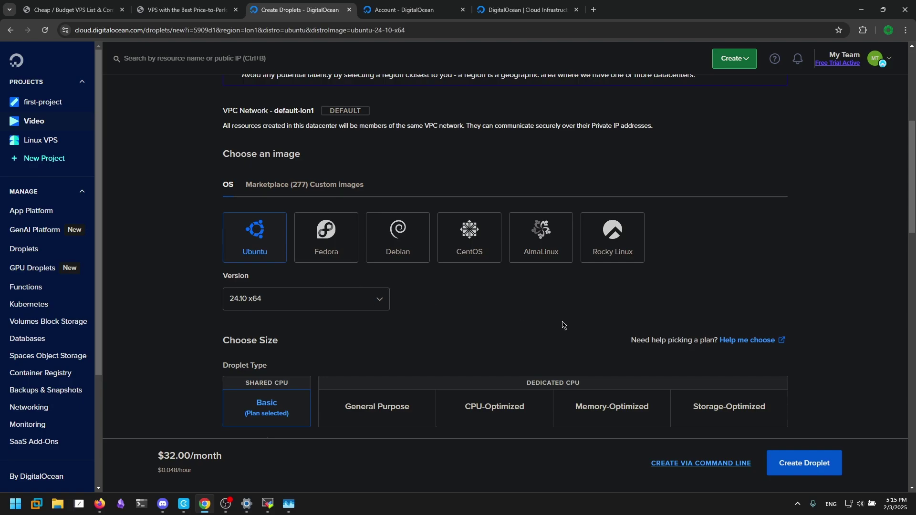
Step: Review the Basic Droplet size plans and set the CPU option to Regular with SSD disk
scroll(562, 324, "down", 5)
scroll(526, 319, "down", 1)
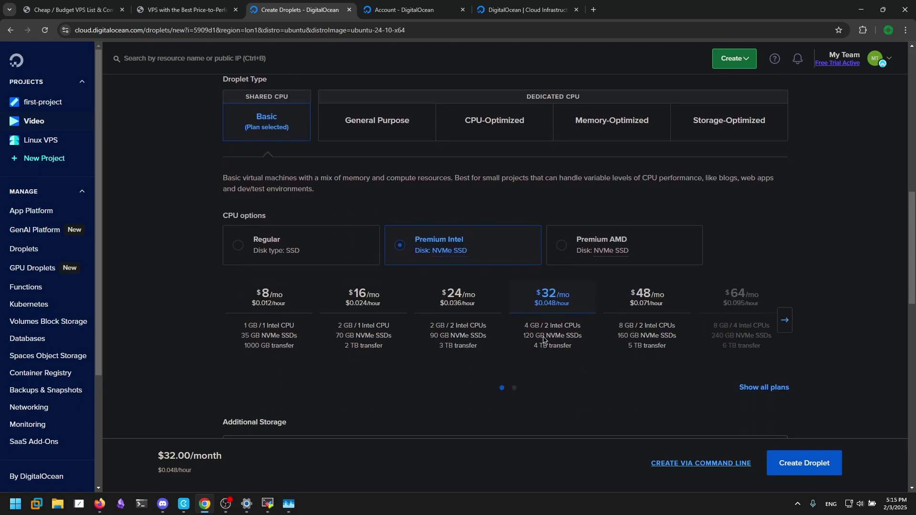
scroll(574, 334, "up", 5)
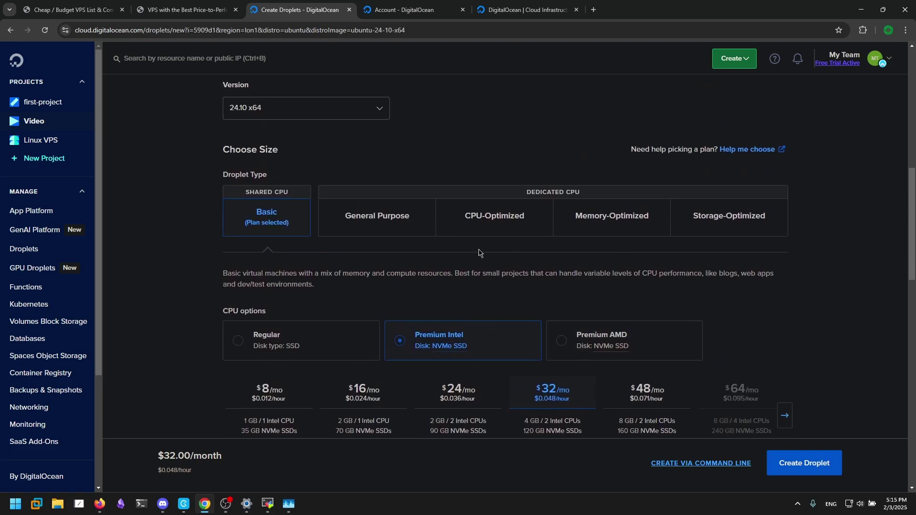
scroll(491, 276, "down", 5)
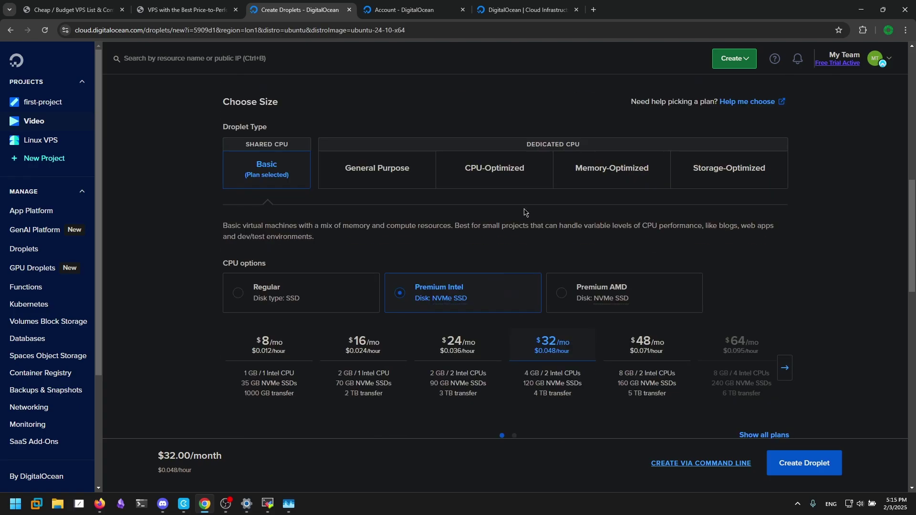
scroll(516, 210, "up", 1)
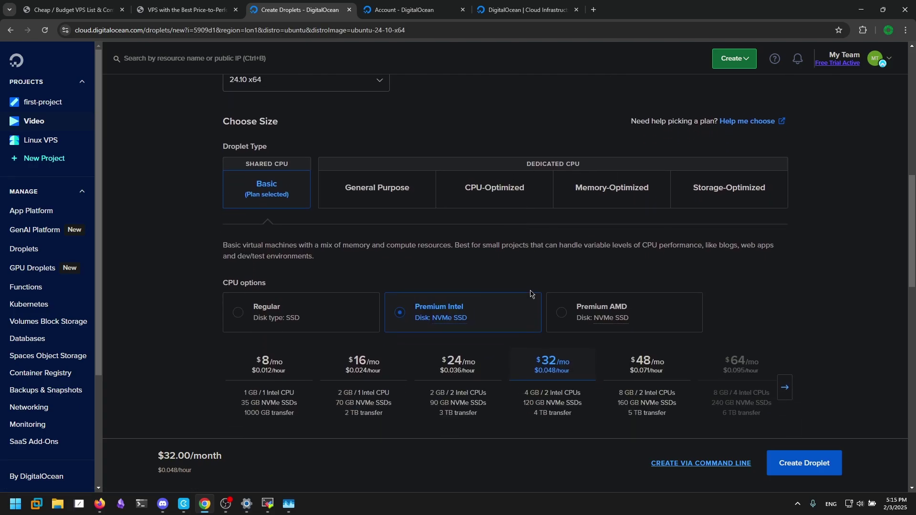
scroll(527, 296, "down", 3)
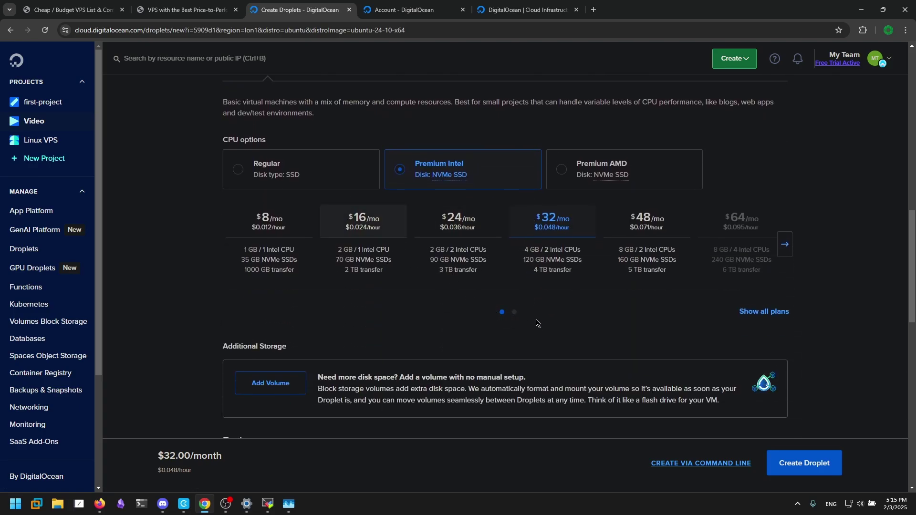
left_click(232, 166)
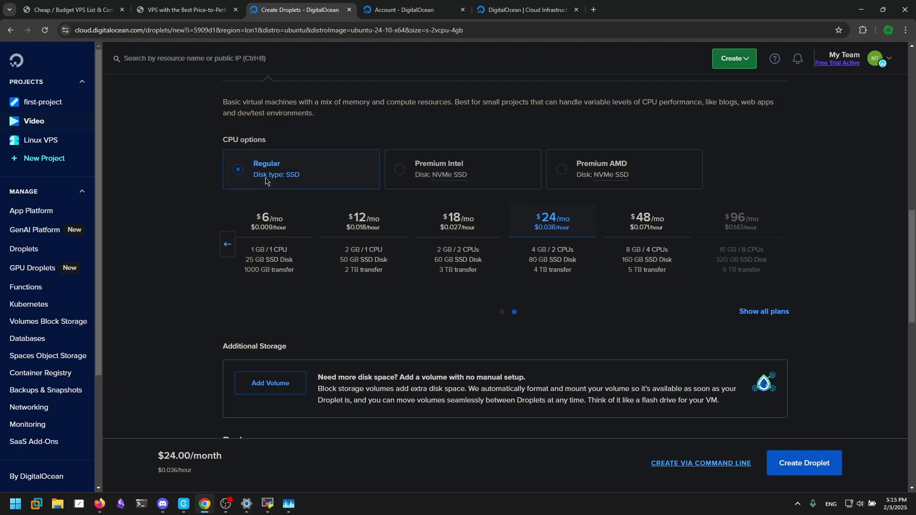
Step: Choose the $6/mo Basic plan with 1 GB memory, 1 CPU and 25 GB SSD disk
left_click(224, 253)
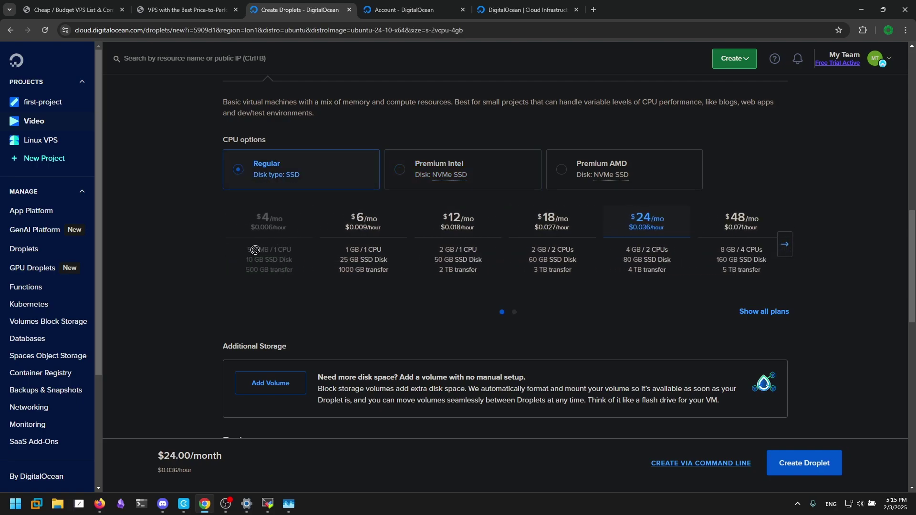
scroll(427, 288, "up", 2)
left_click(404, 313)
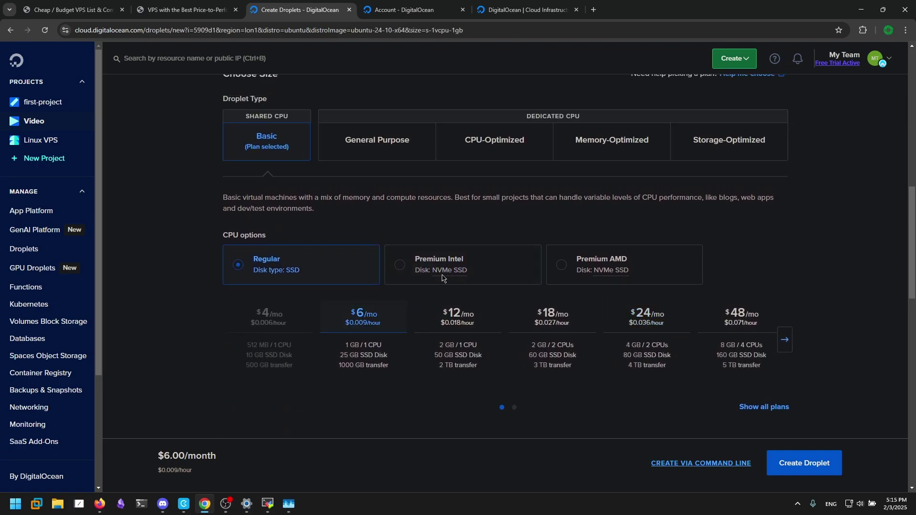
Step: Review the Droplet's region, image and size sections, including the more expensive Regular CPU plans
scroll(480, 181, "up", 10)
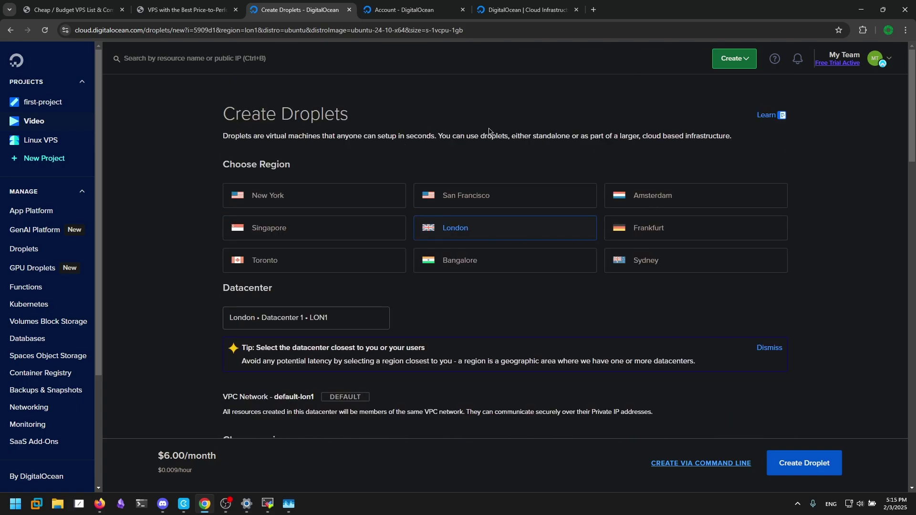
scroll(491, 131, "down", 9)
scroll(489, 139, "down", 3)
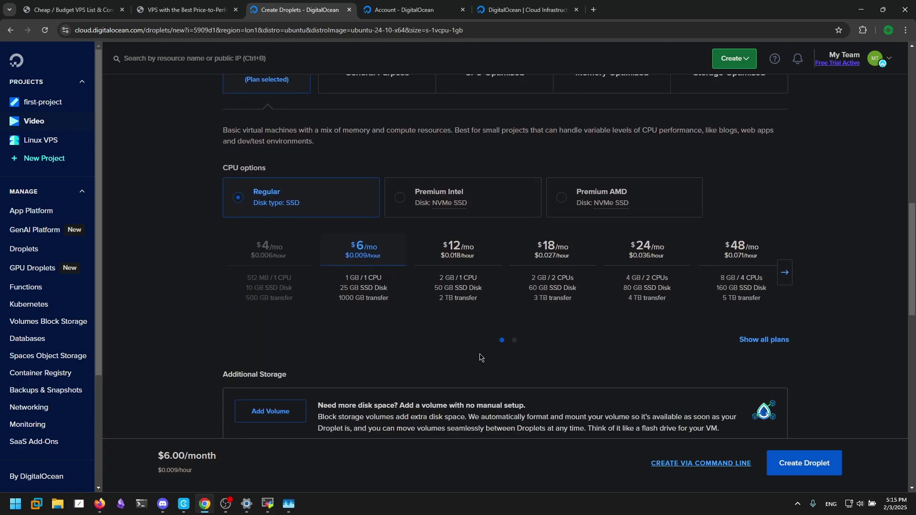
left_click(785, 272)
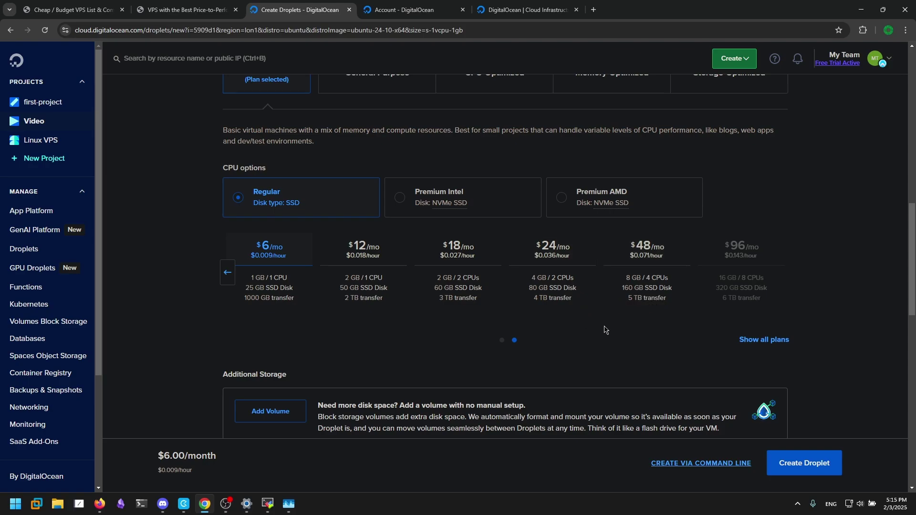
scroll(613, 329, "down", 5)
scroll(591, 294, "up", 6)
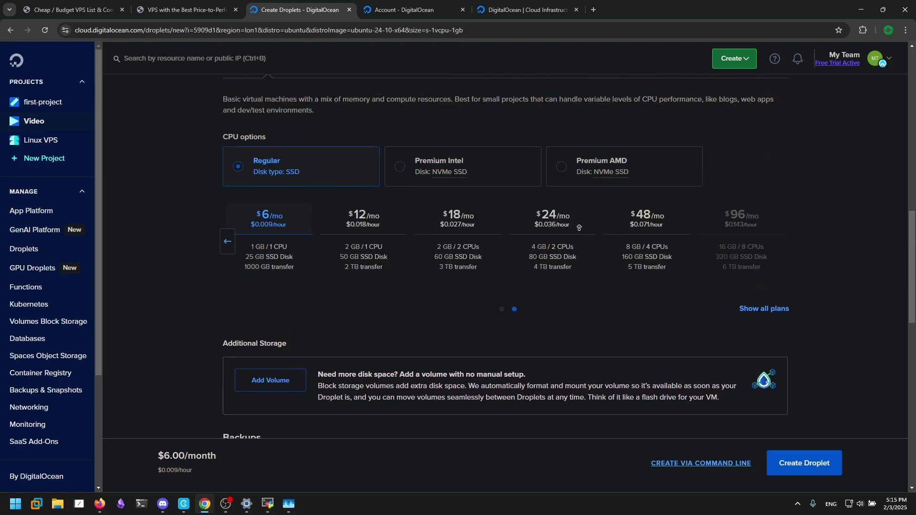
scroll(715, 214, "up", 6)
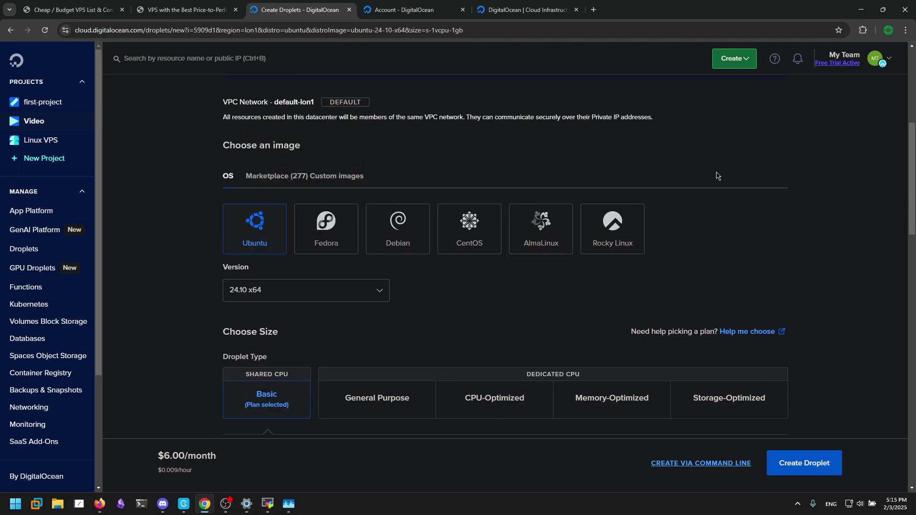
scroll(727, 257, "up", 6)
scroll(712, 258, "down", 12)
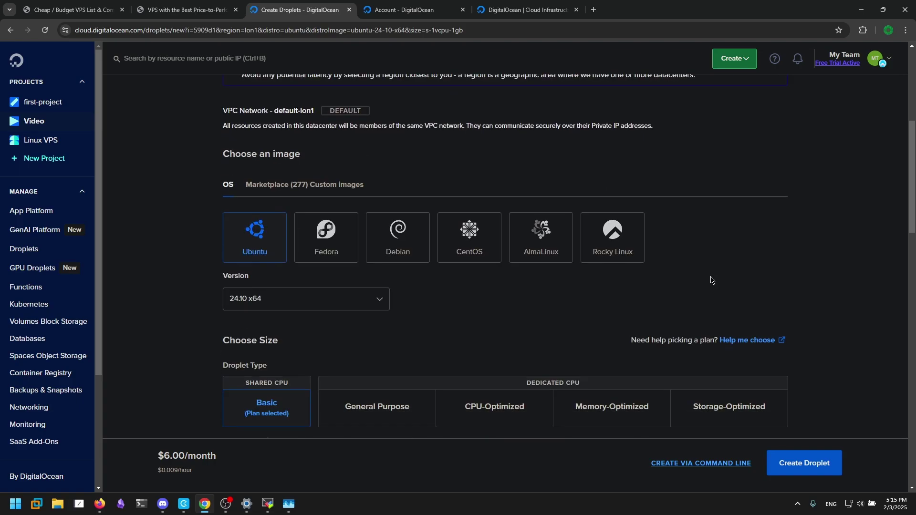
scroll(686, 267, "up", 5)
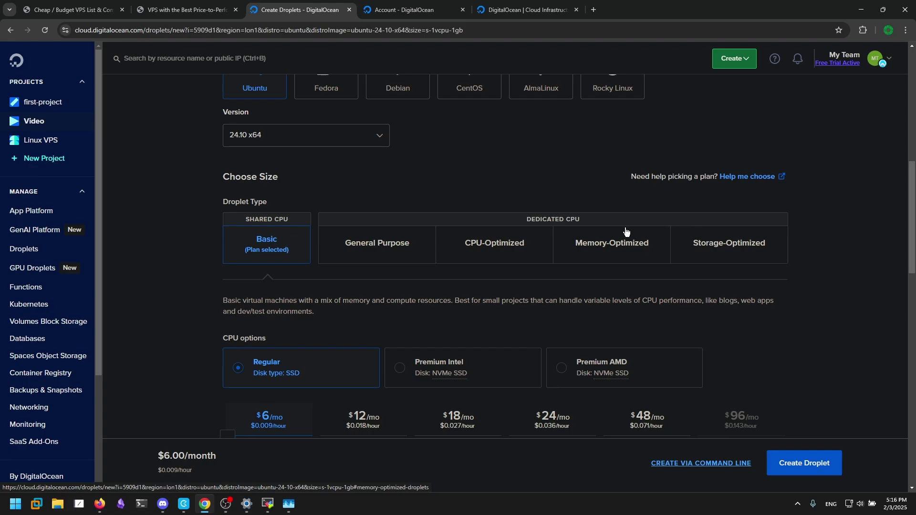
scroll(514, 199, "up", 2)
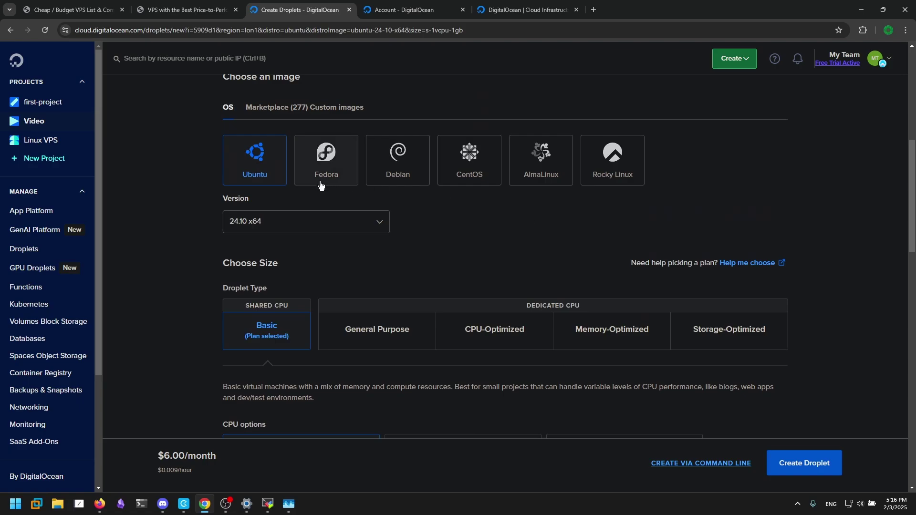
scroll(568, 321, "down", 5)
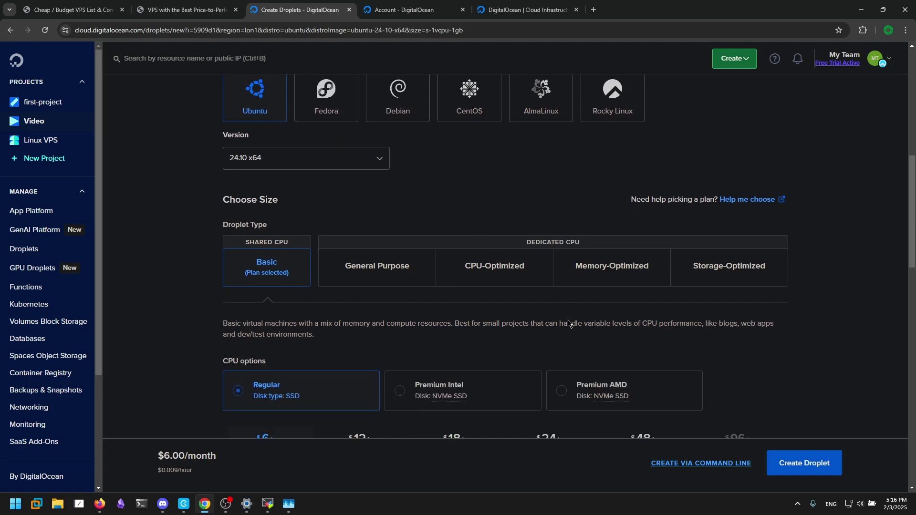
scroll(568, 320, "down", 2)
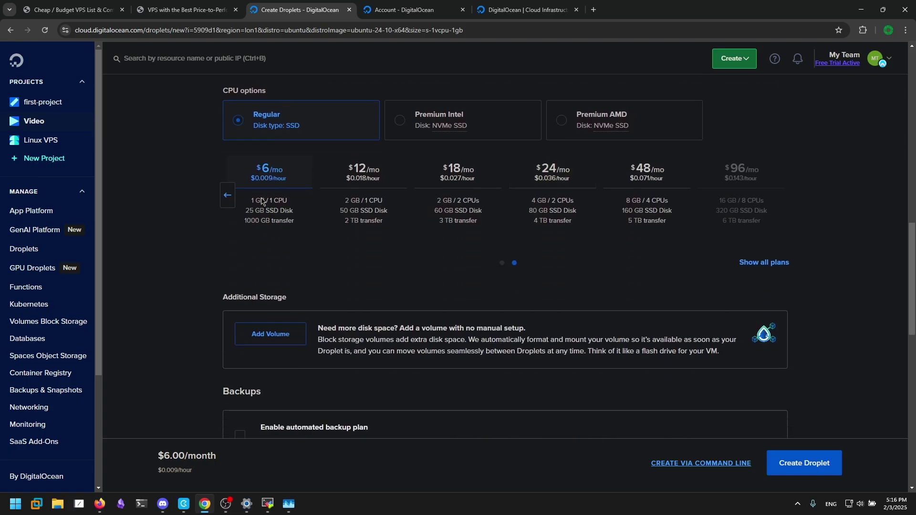
Step: Examine the $6/mo plan's CPU, disk and transfer limits, followed by the storage, backup and authentication options
left_click_drag(250, 201, 289, 224)
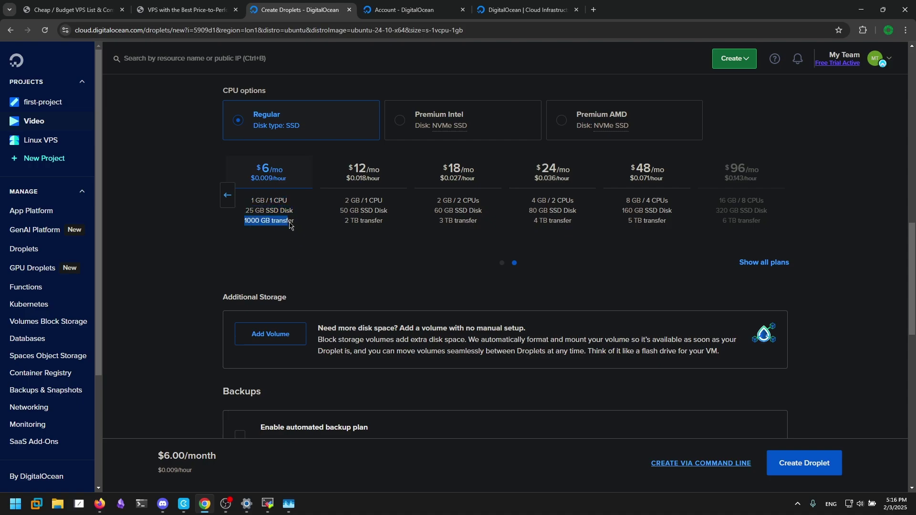
left_click(298, 230)
scroll(380, 255, "down", 4)
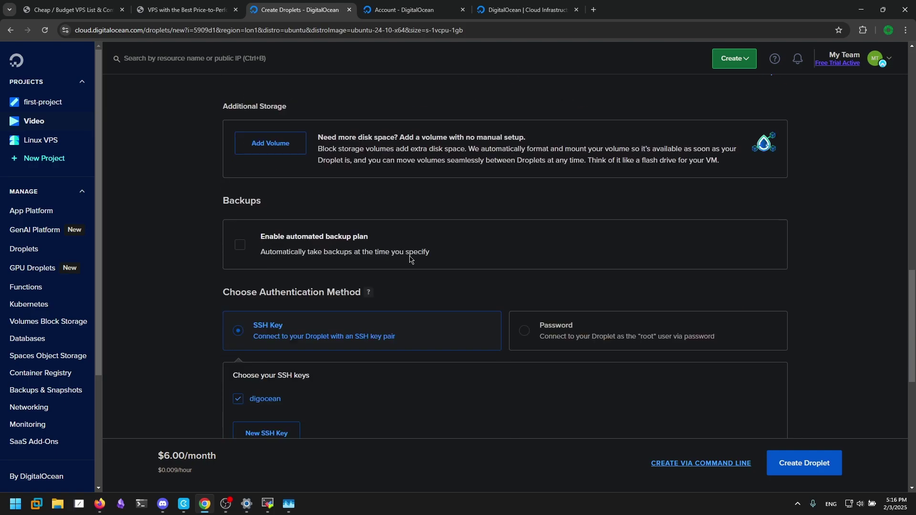
scroll(357, 253, "up", 5)
scroll(416, 266, "down", 5)
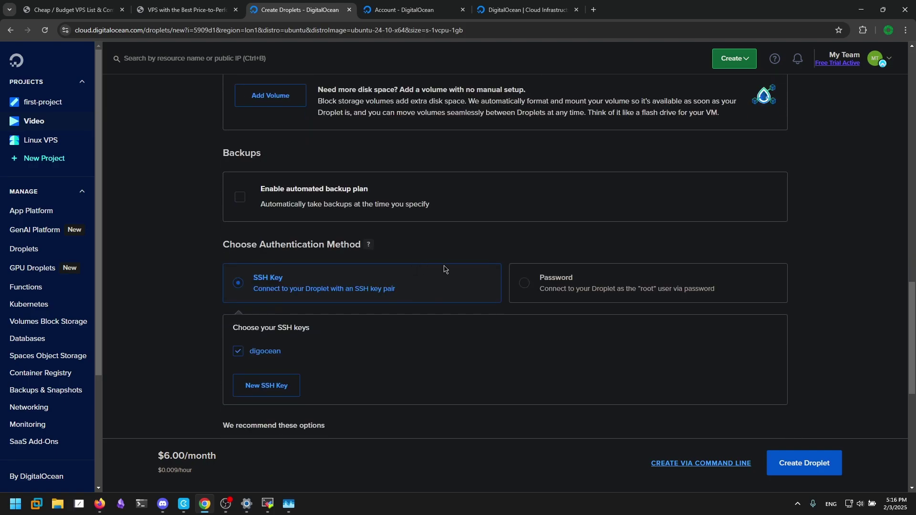
scroll(493, 241, "up", 5)
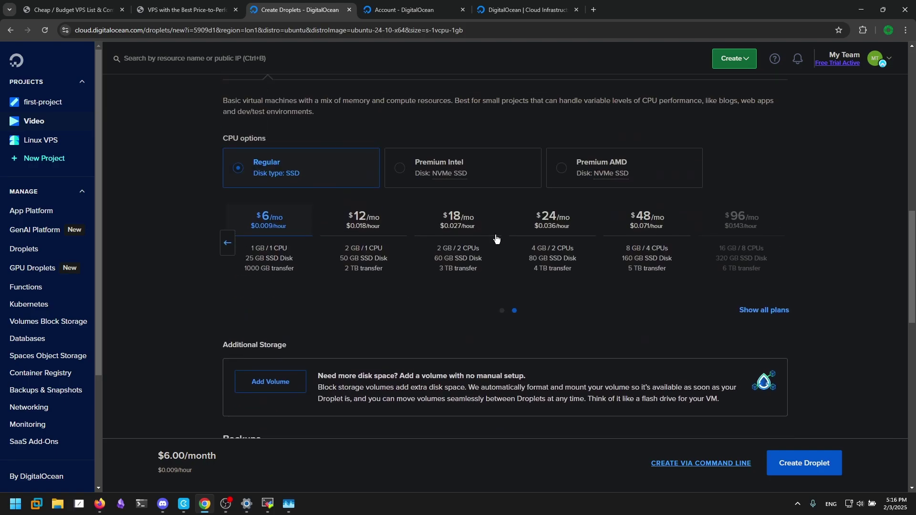
scroll(495, 239, "down", 7)
scroll(452, 244, "up", 3)
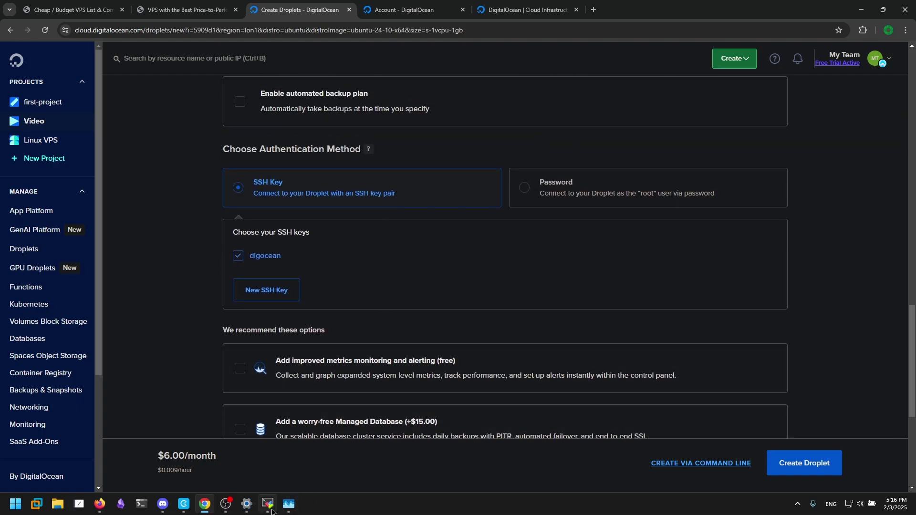
Step: Switch to the MobaXterm terminal and start generating an SSH key pair with ssh-keygen
mouse_move(270, 509)
left_click(316, 476)
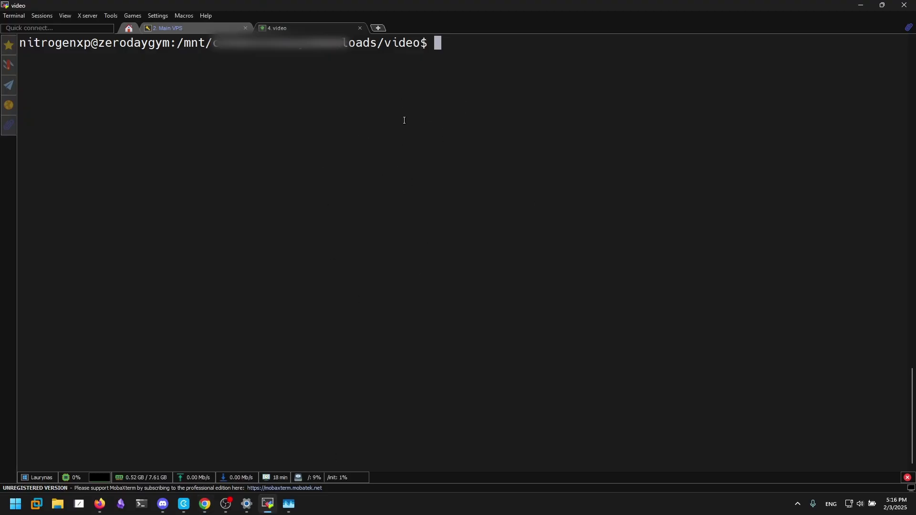
type("sshkeygen")
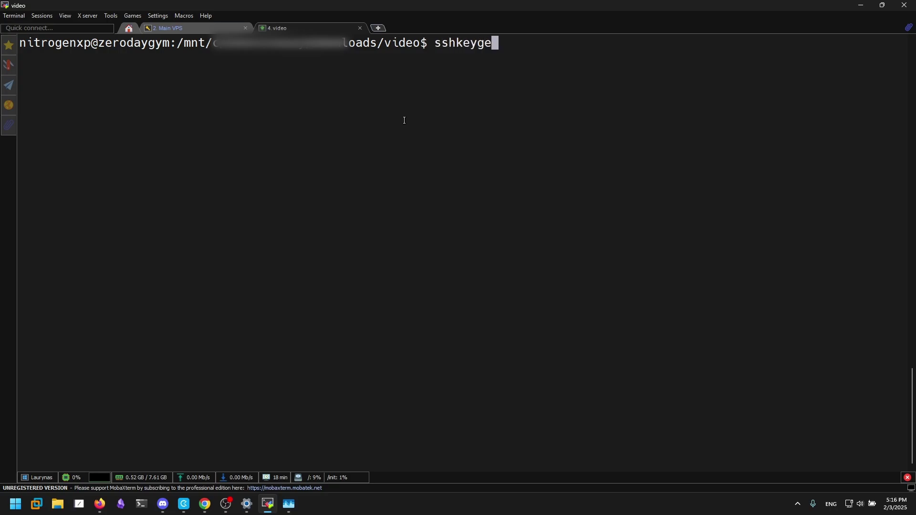
key("Return")
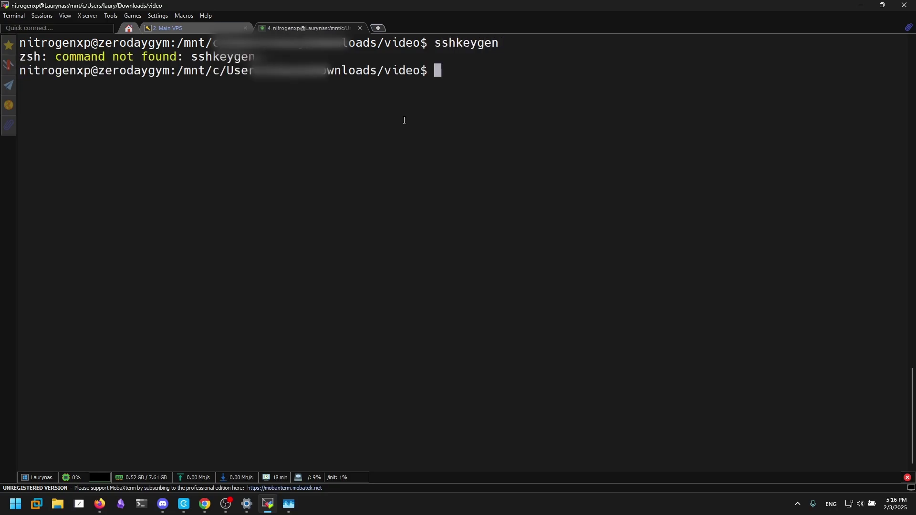
type("ssh-keygen")
key("Return")
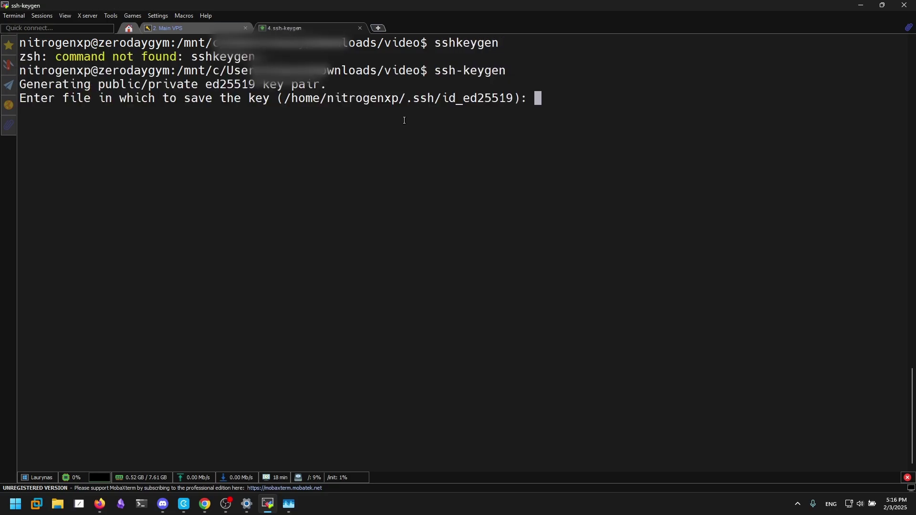
Step: Save the key pair as ./videodigitalocean with an empty passphrase
left_click_drag(72, 89, 327, 86)
left_click(347, 179)
type("./videodig")
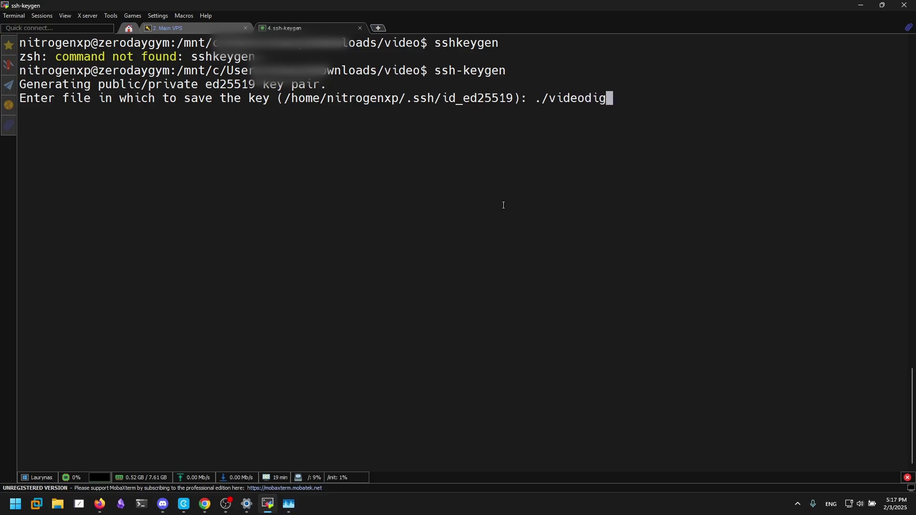
type("italocean")
key("Return")
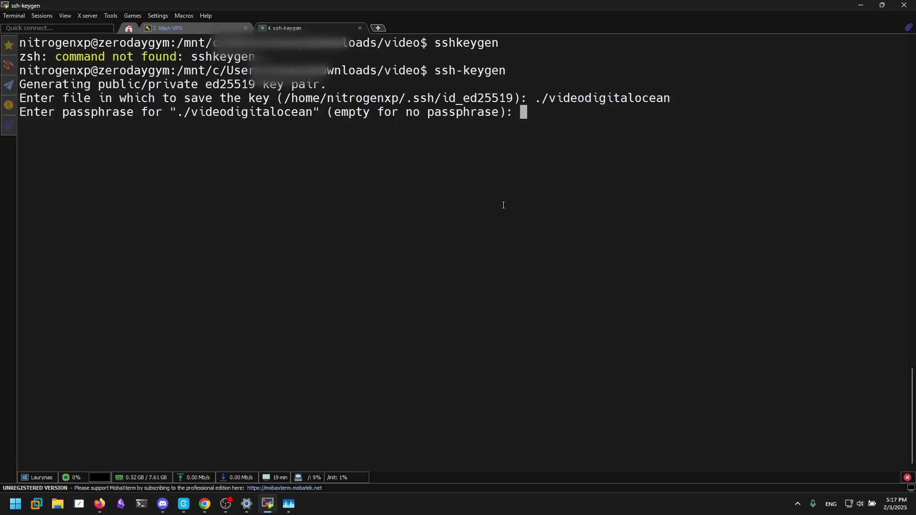
key("Return")
key("Return")
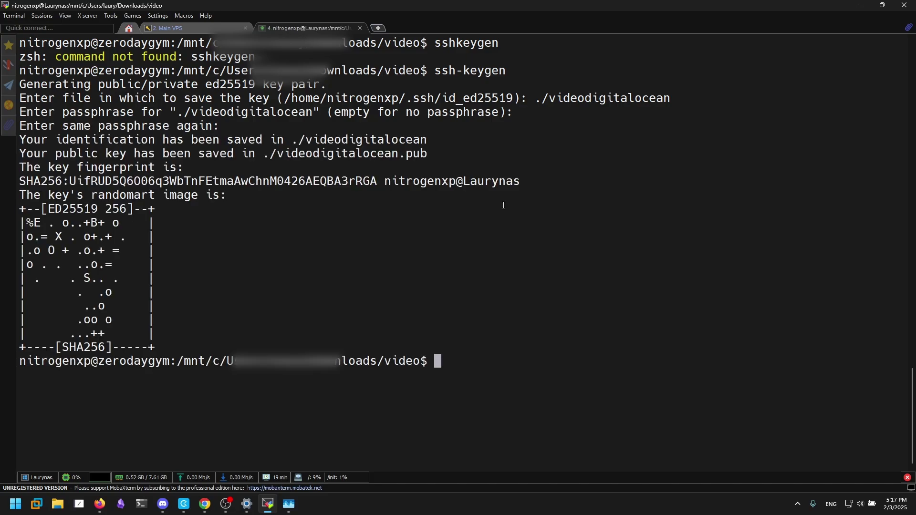
Step: Clear the terminal and list the folder's files with ls to check the private and public key files
key("ctrl+l")
type("ls")
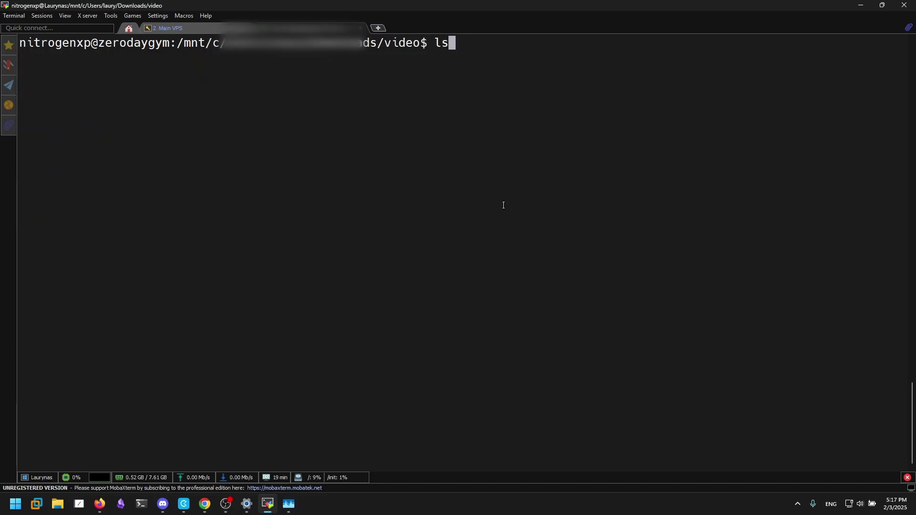
key("Return")
double_click(85, 58)
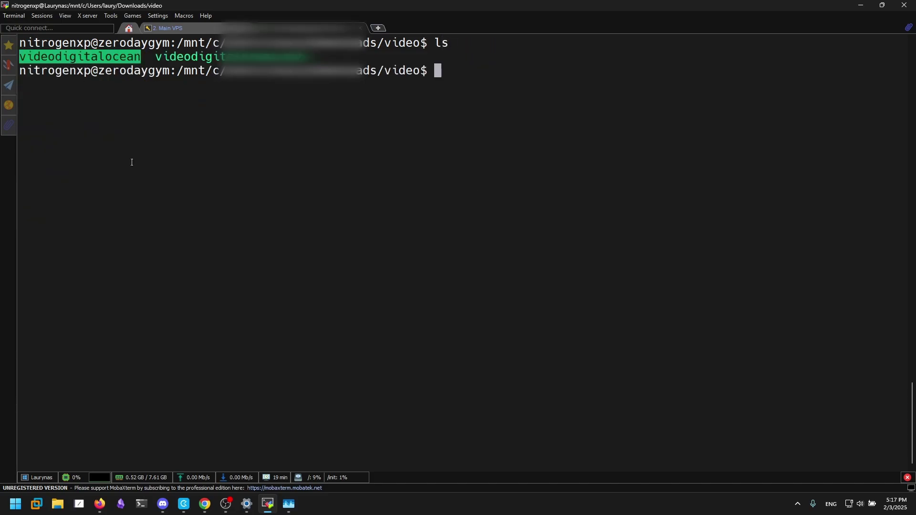
double_click(233, 57)
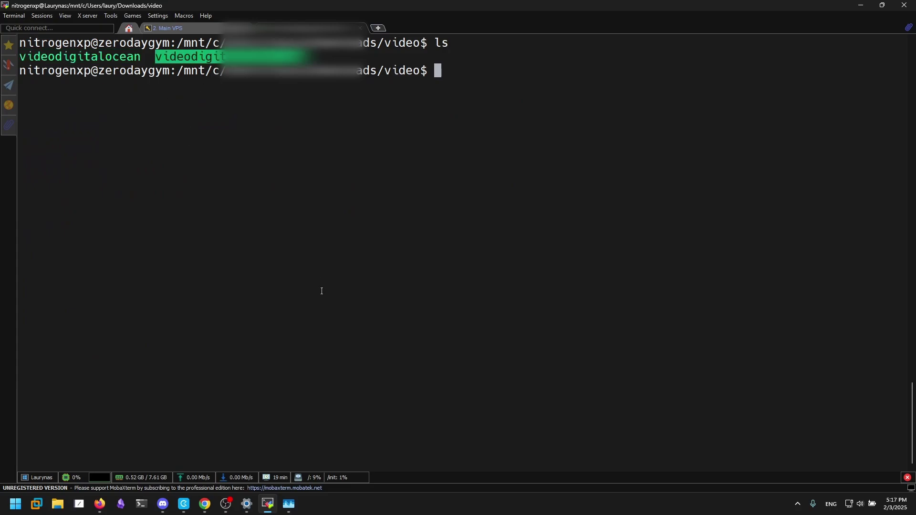
left_click(264, 122)
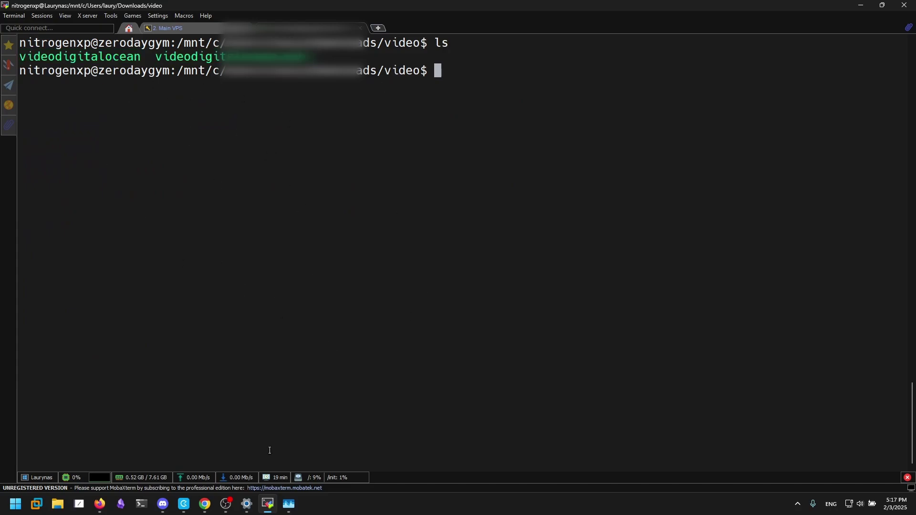
Step: Switch back to Chrome and review the new SSH key form and the Password authentication option, then select SSH Key again
key("alt+Tab")
scroll(450, 308, "up", 2)
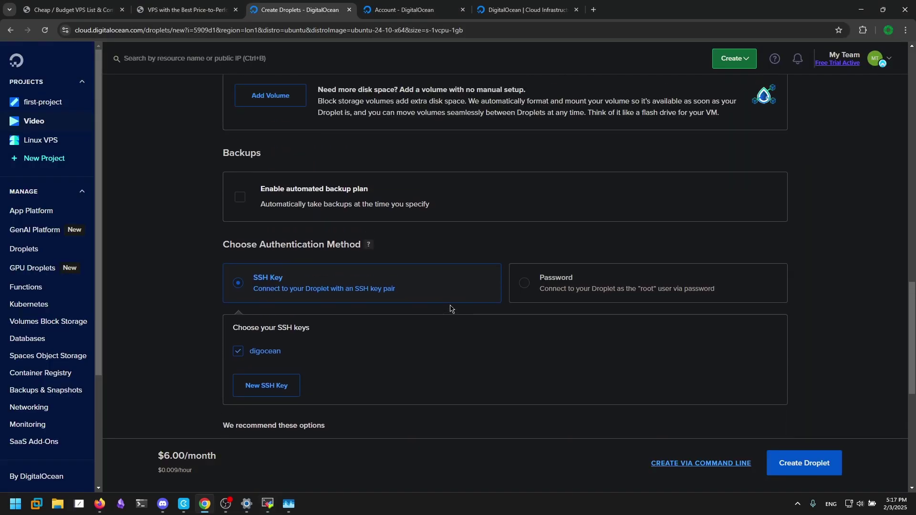
scroll(449, 308, "down", 1)
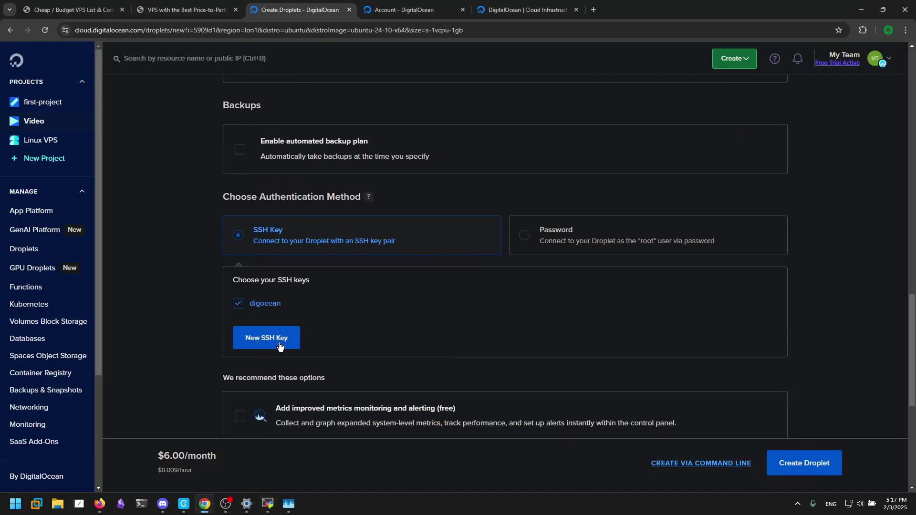
left_click(279, 343)
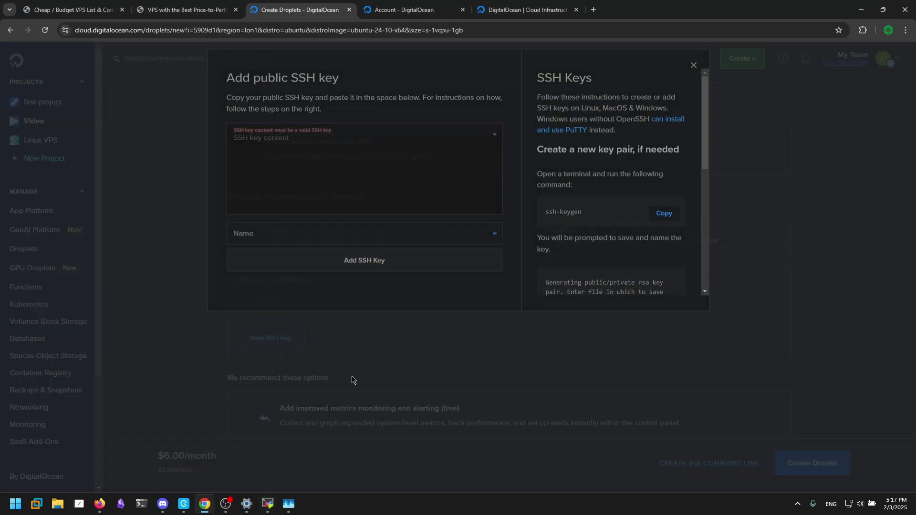
left_click(352, 380)
scroll(362, 268, "up", 5)
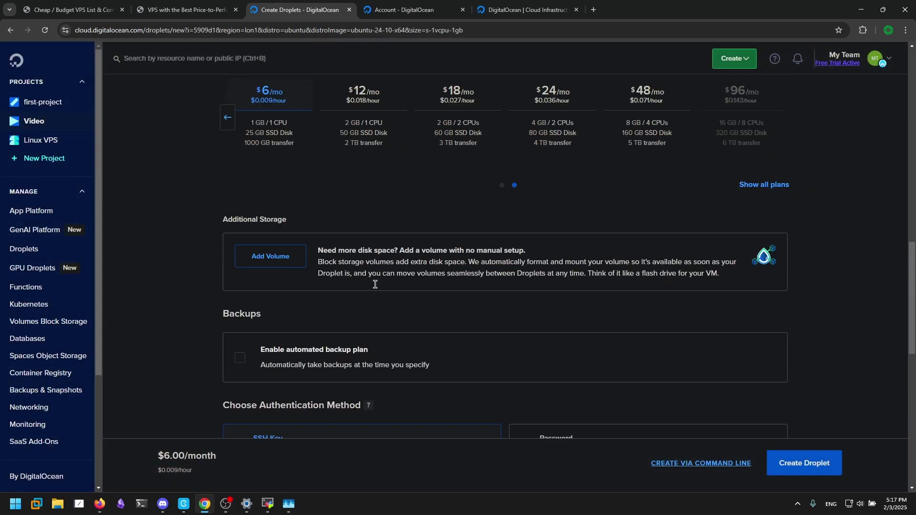
scroll(381, 284, "down", 7)
left_click(551, 170)
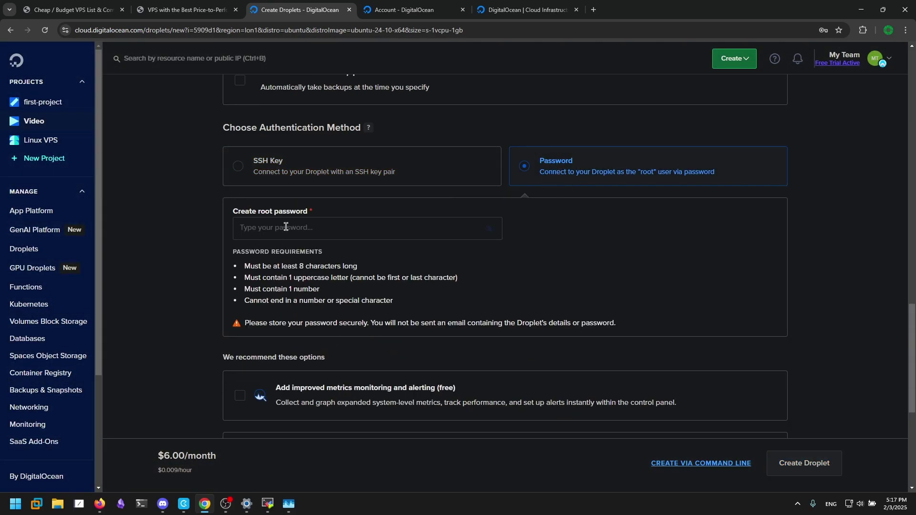
left_click(341, 172)
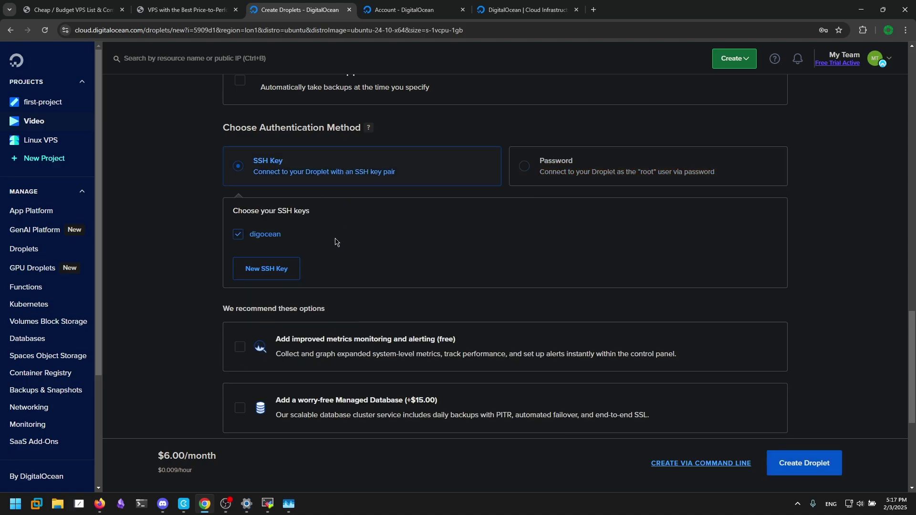
Step: Open the new SSH key form, then switch to the MobaXterm terminal, display videodigitalocean.pub with cat and copy the public key
left_click(263, 270)
left_click(355, 200)
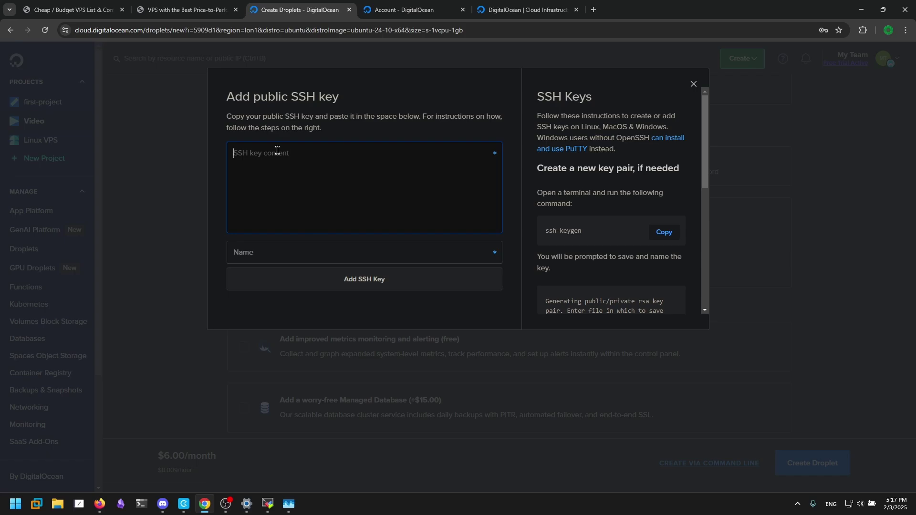
key("alt+Tab")
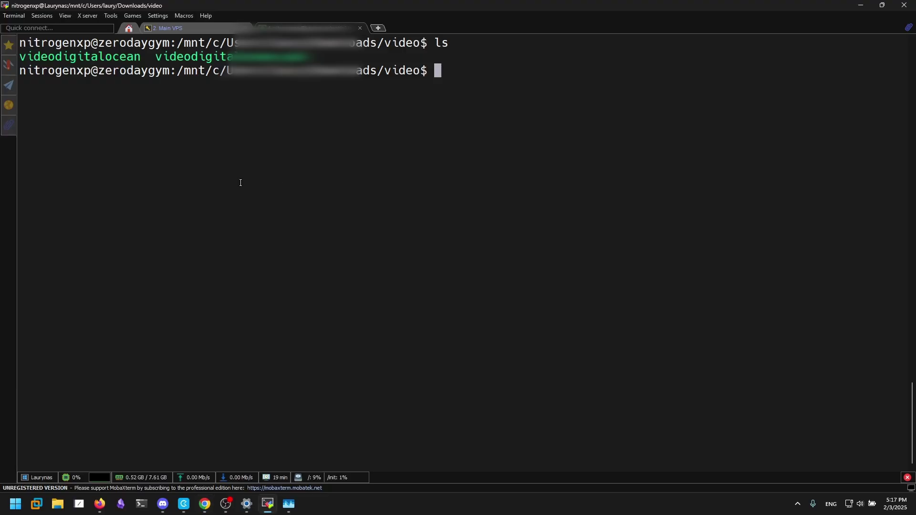
type("cat video")
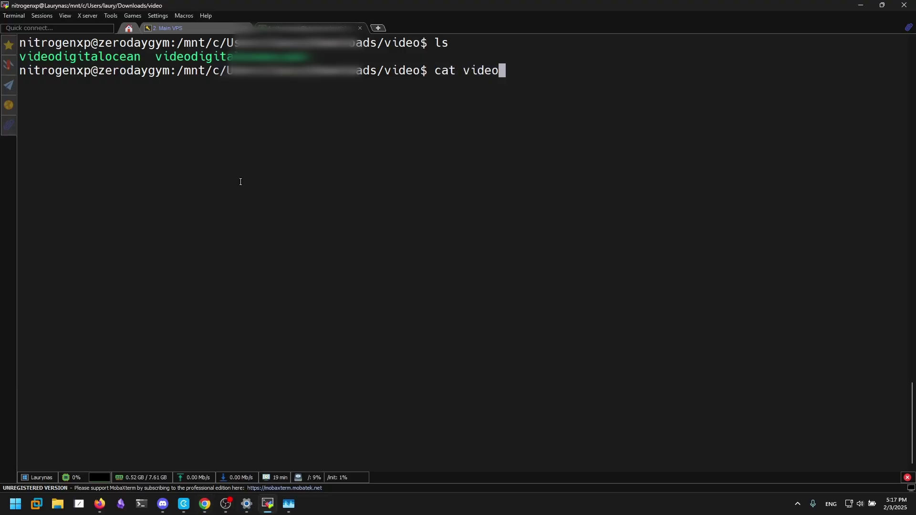
type("digitalocean.pub")
key("Return")
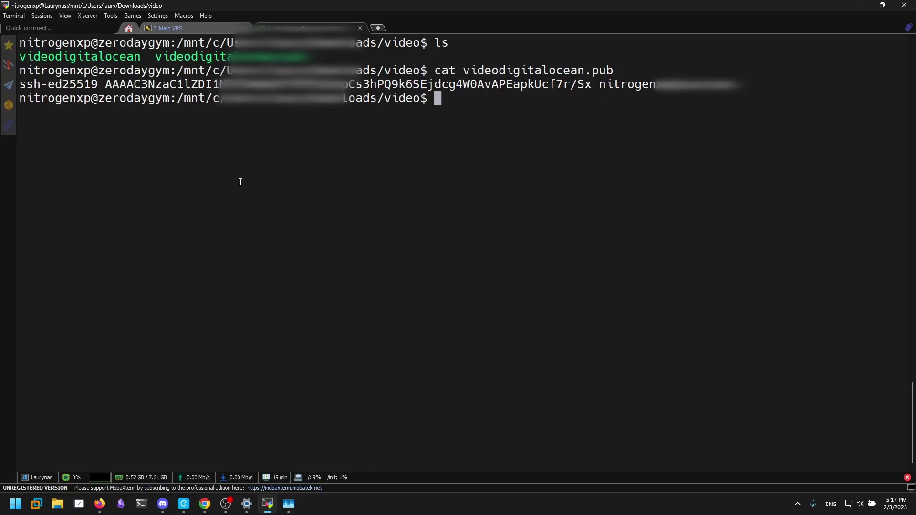
left_click_drag(22, 85, 740, 85)
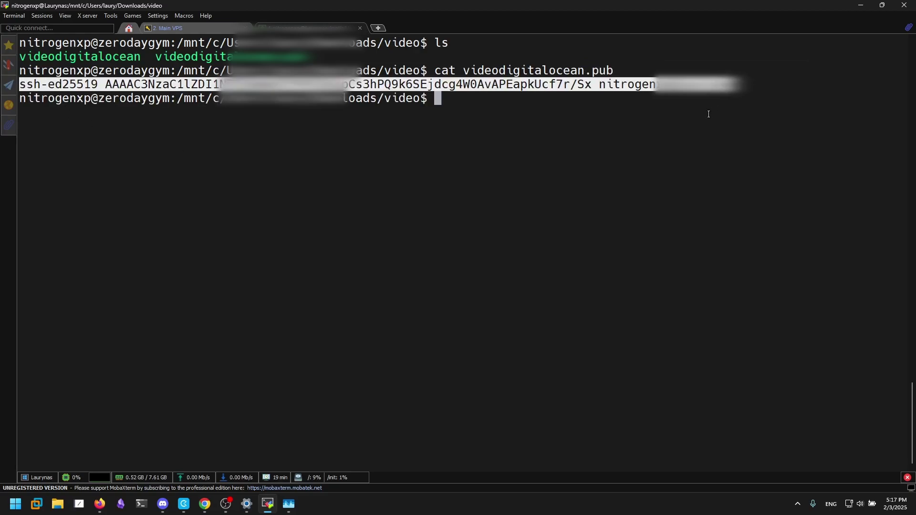
key("Return")
left_click(493, 164)
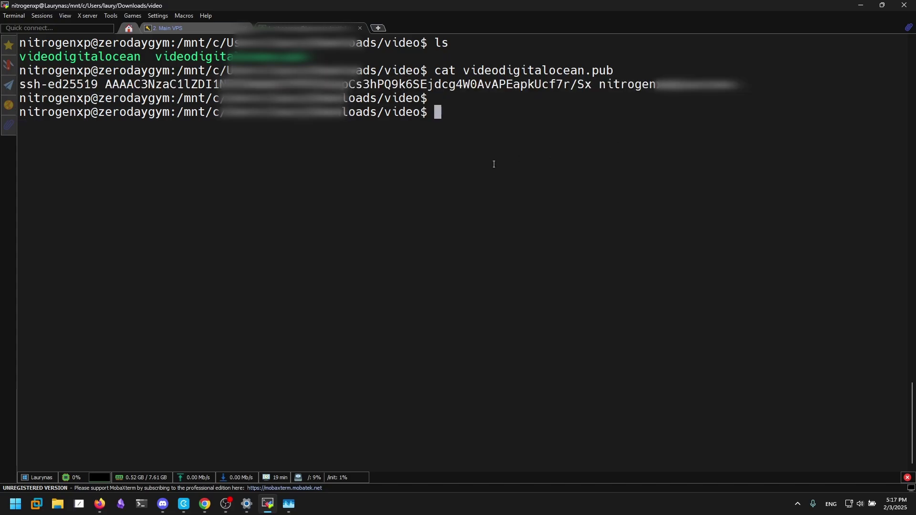
Step: Switch back to Chrome, paste the public key into the SSH key content, name it videotutorial and add it
key("alt+Tab")
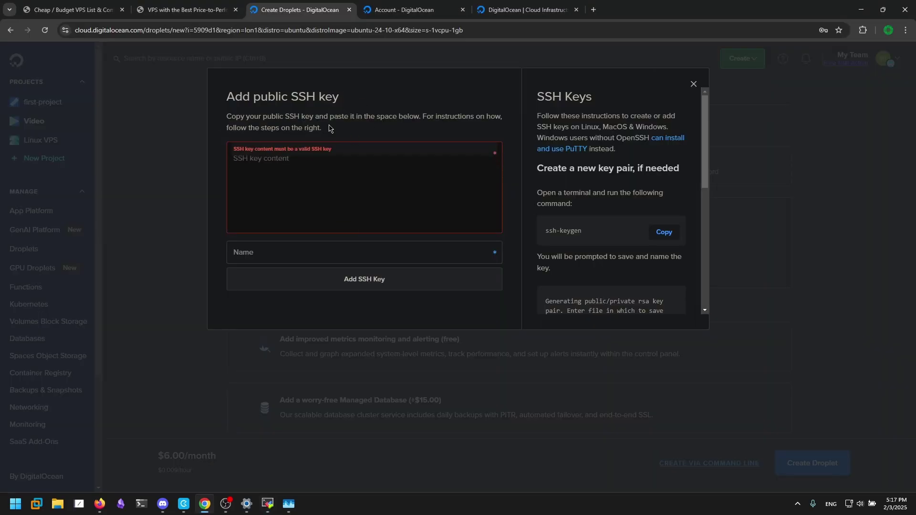
key("ctrl+v")
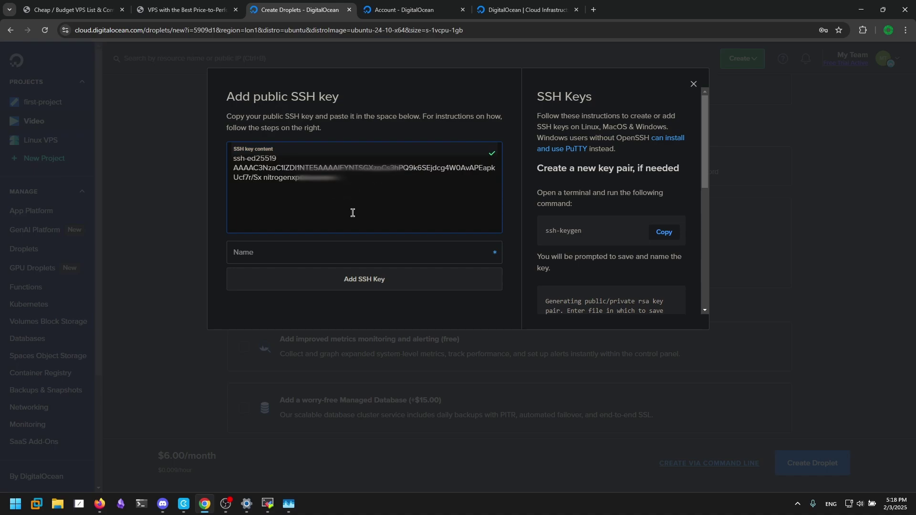
left_click(347, 257)
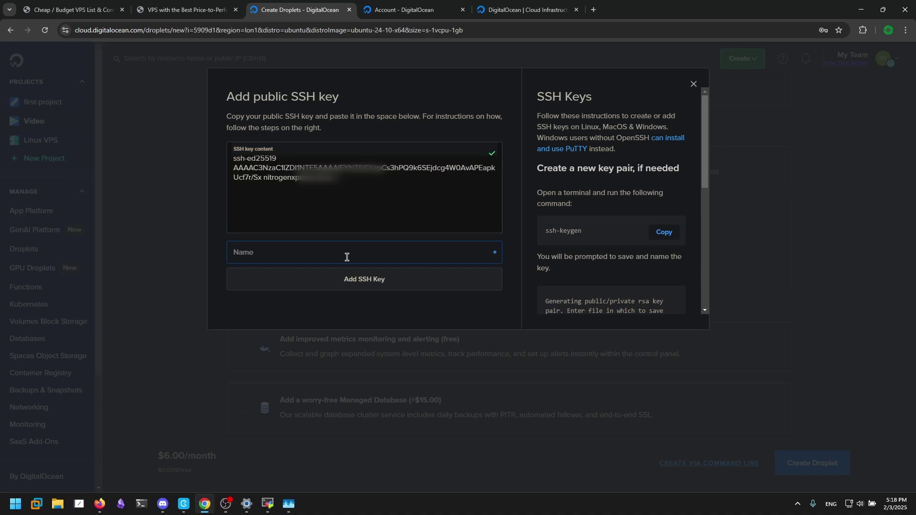
type("video")
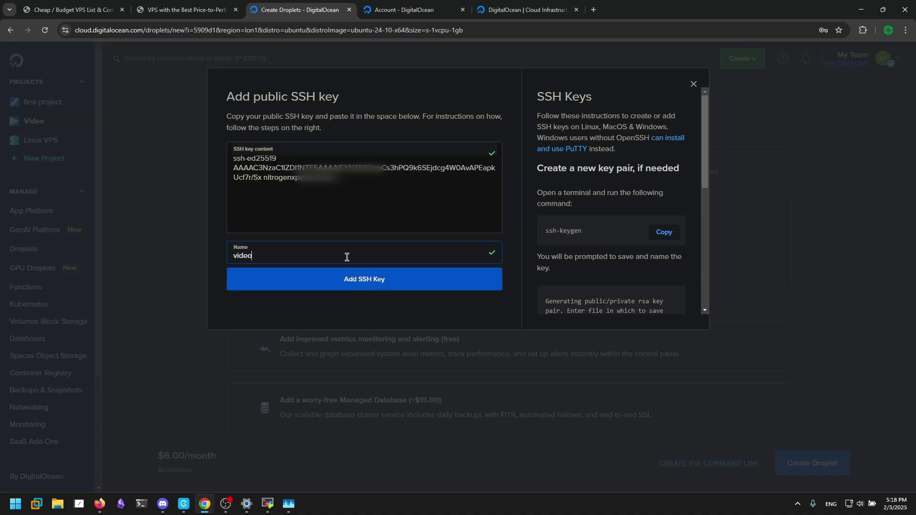
type("tutorial")
left_click(365, 282)
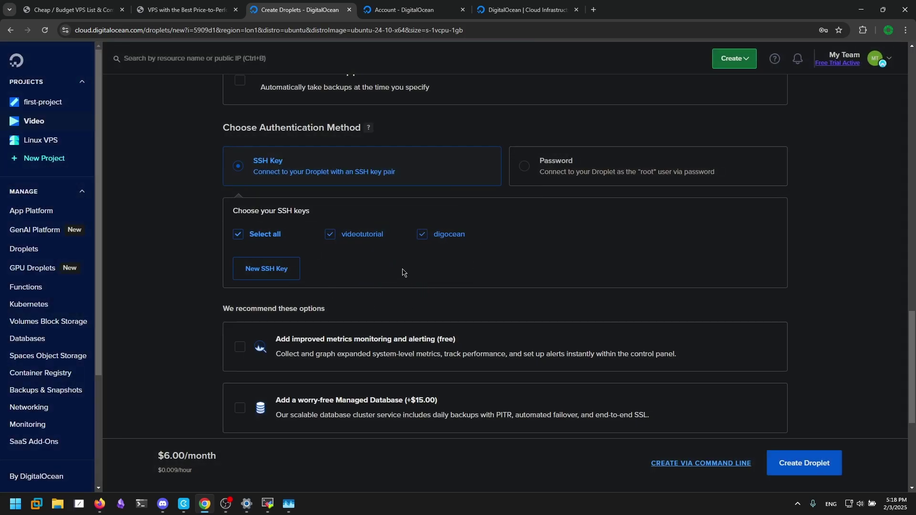
Step: Enable the free improved metrics monitoring and alerting option for the Droplet
scroll(438, 279, "down", 5)
scroll(460, 300, "up", 10)
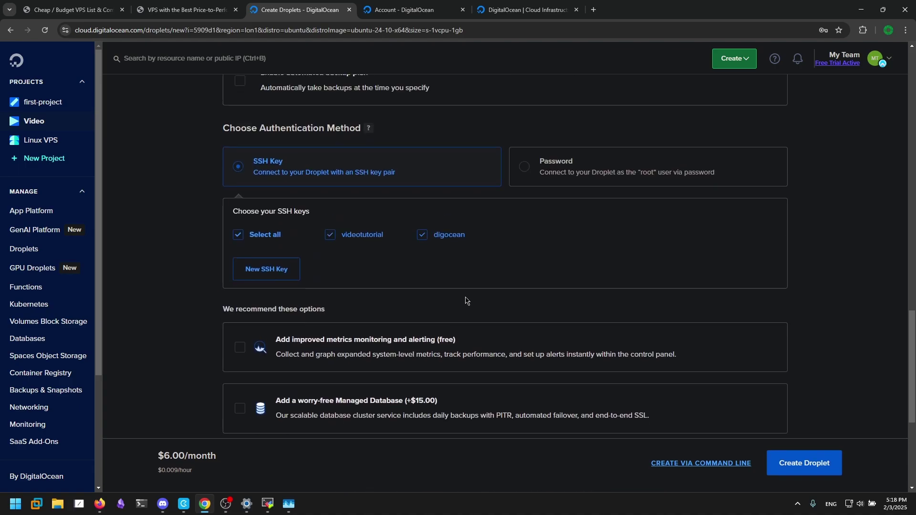
scroll(466, 300, "up", 8)
scroll(213, 233, "down", 15)
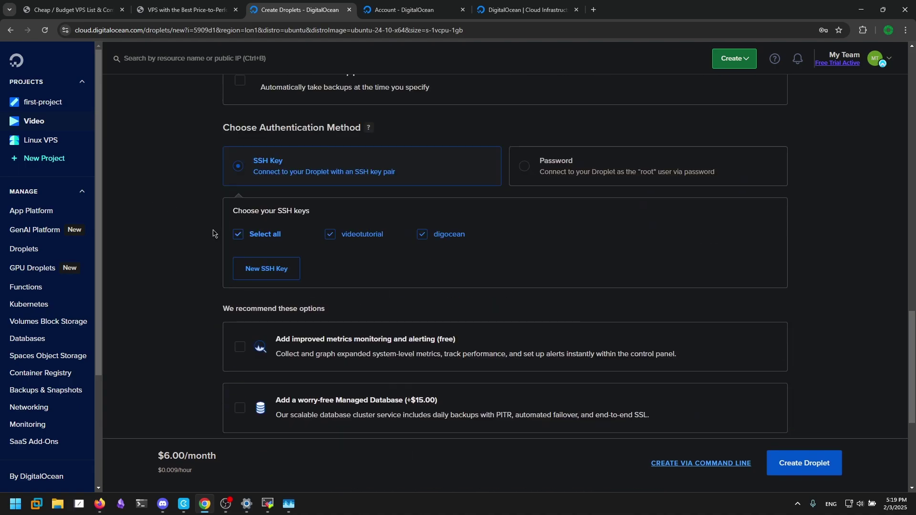
scroll(213, 233, "down", 1)
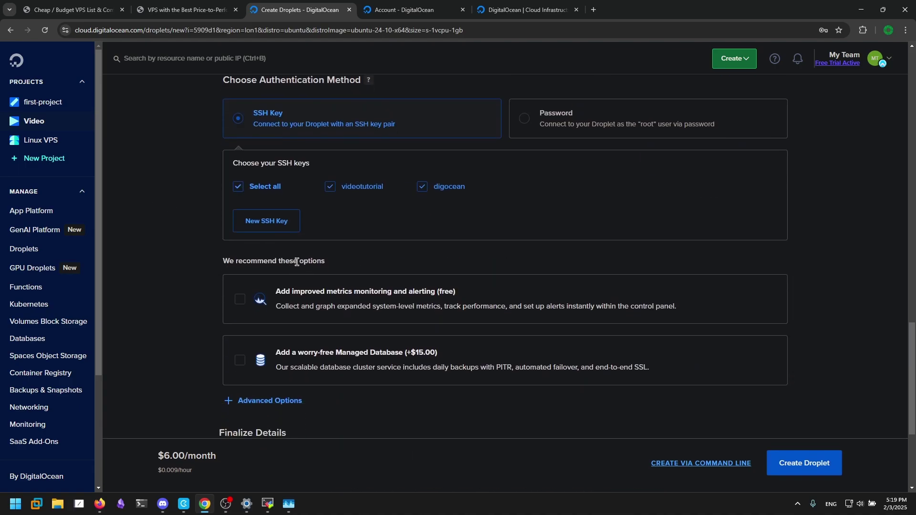
scroll(342, 261, "down", 3)
scroll(377, 258, "up", 1)
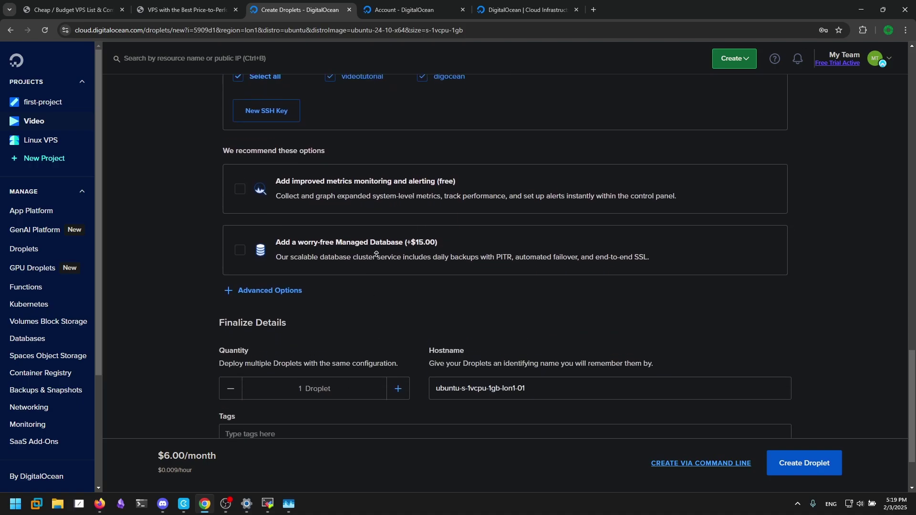
scroll(376, 254, "up", 2)
left_click(240, 271)
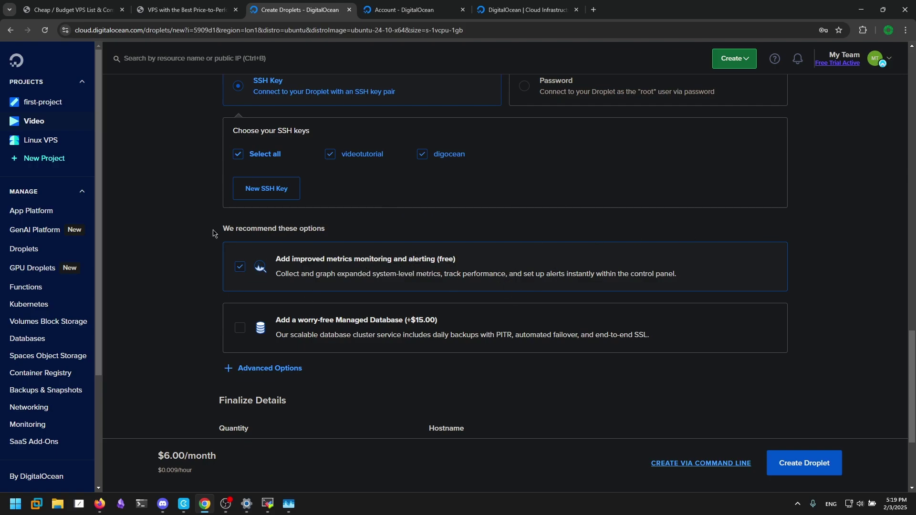
left_click_drag(216, 231, 391, 235)
left_click(391, 236)
Step: Expand the Advanced Options to review the IPv6 and initialization script choices, then collapse them again
left_click(268, 371)
scroll(375, 377, "down", 5)
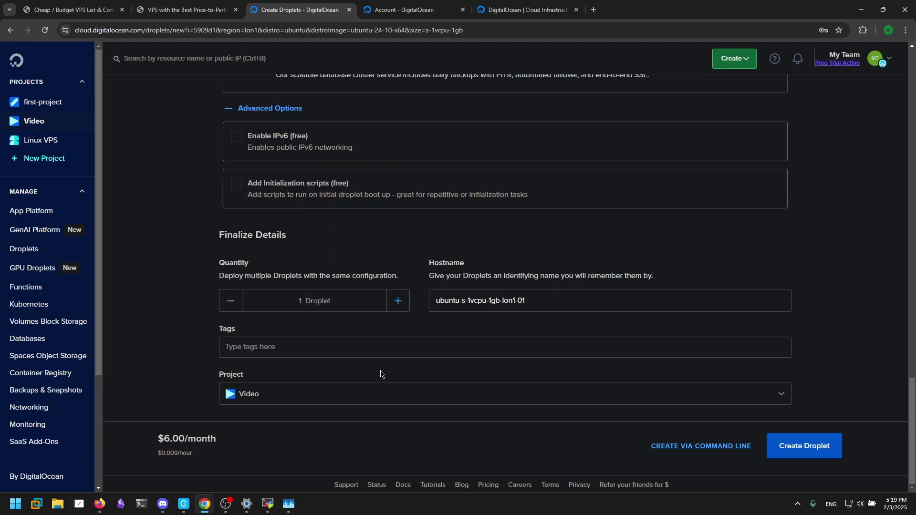
scroll(330, 267, "up", 2)
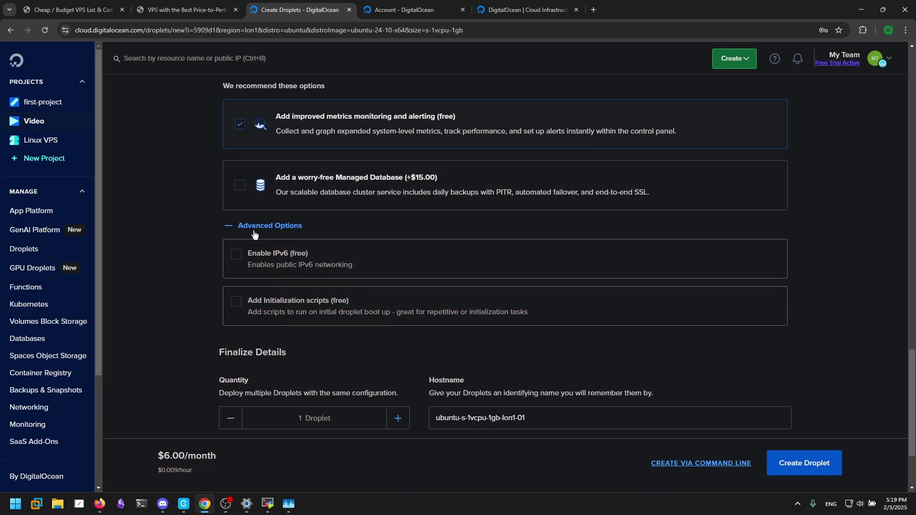
left_click(254, 229)
scroll(353, 305, "up", 3)
scroll(366, 351, "down", 4)
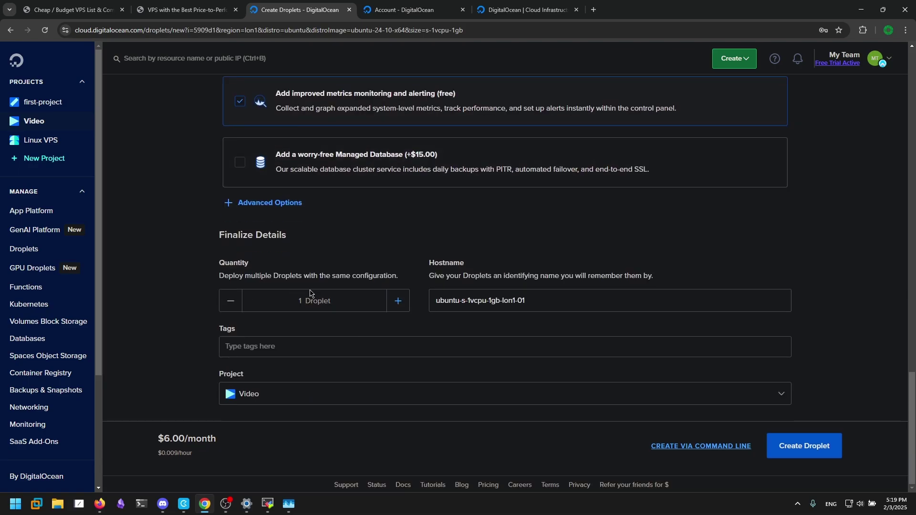
Step: Check the hostname, size plan and Ubuntu image settings, then create the Droplet
triple_click(505, 300)
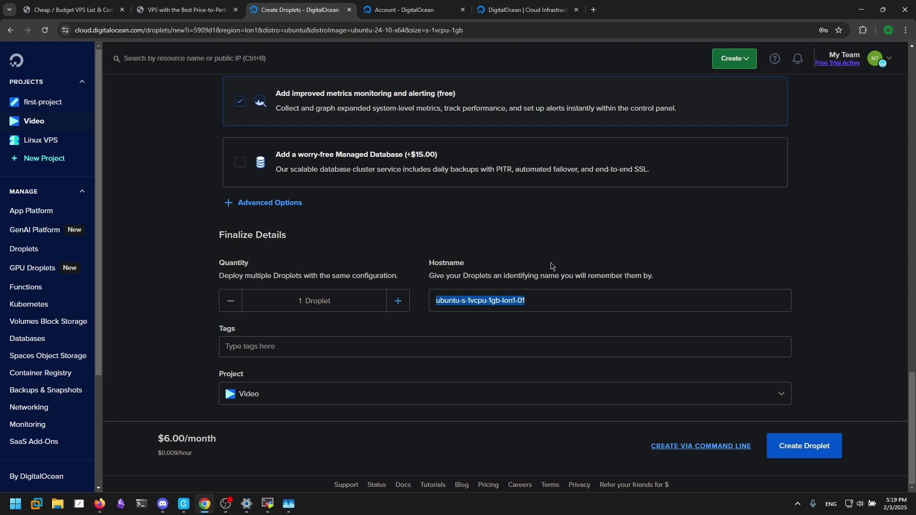
left_click(519, 329)
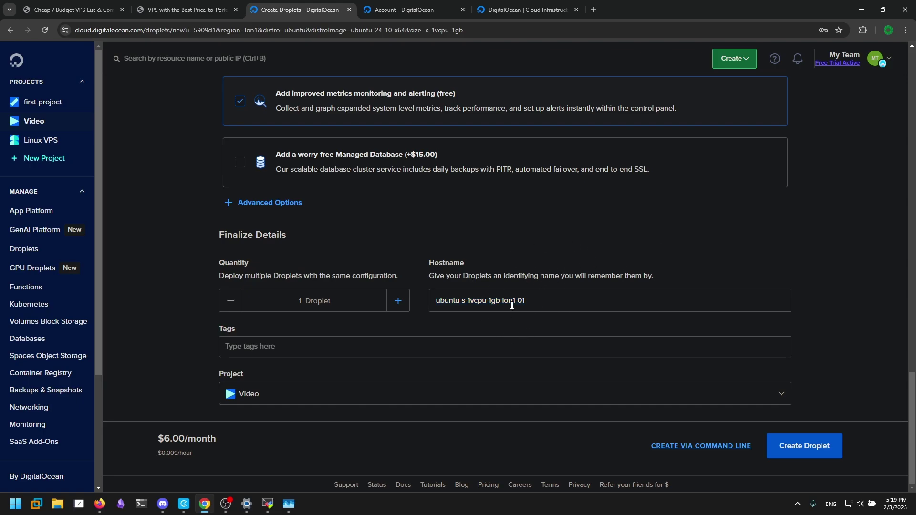
scroll(191, 353, "up", 15)
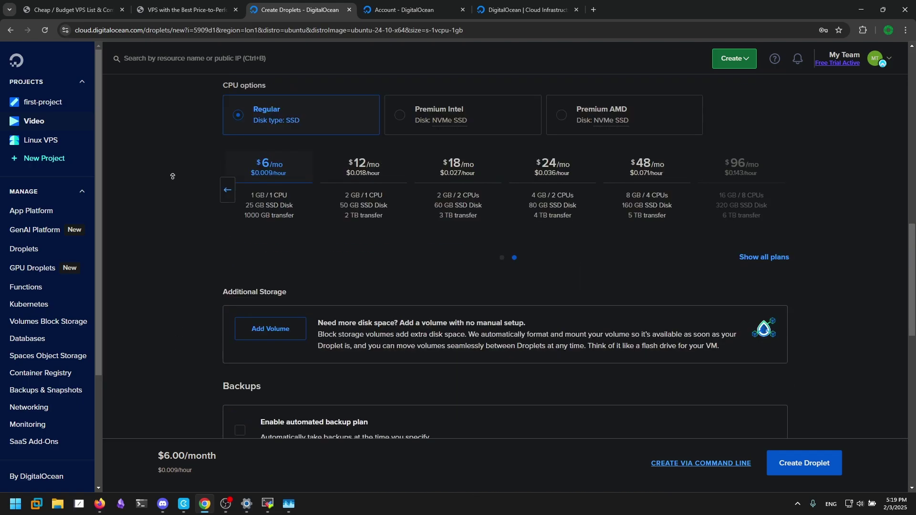
scroll(200, 236, "down", 5)
scroll(186, 219, "down", 5)
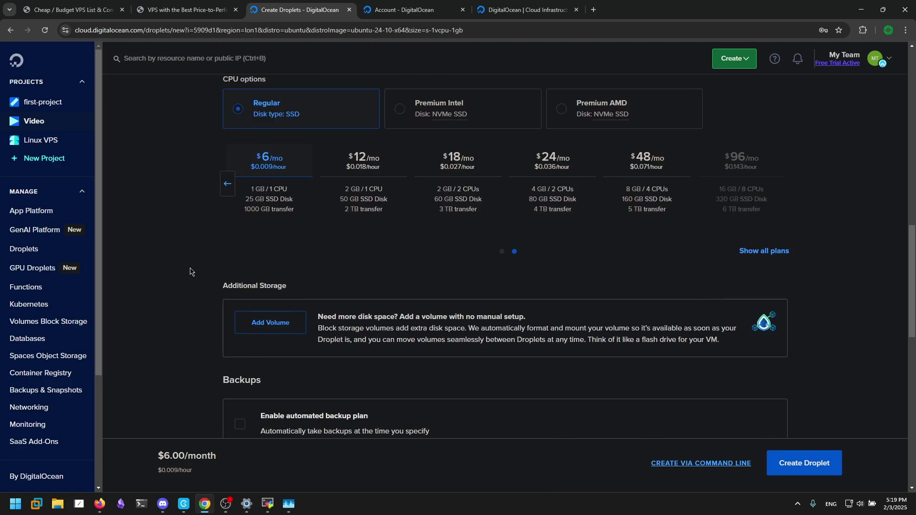
scroll(193, 279, "up", 5)
scroll(194, 217, "down", 5)
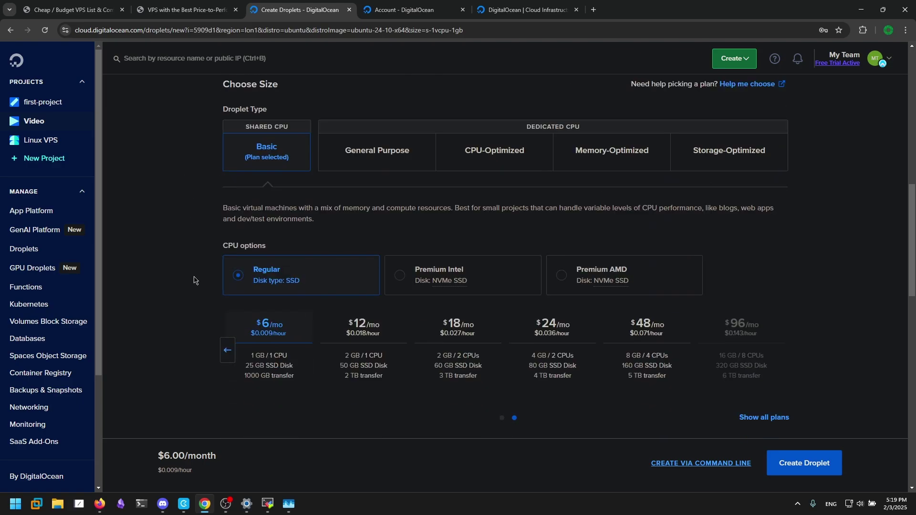
scroll(193, 279, "up", 6)
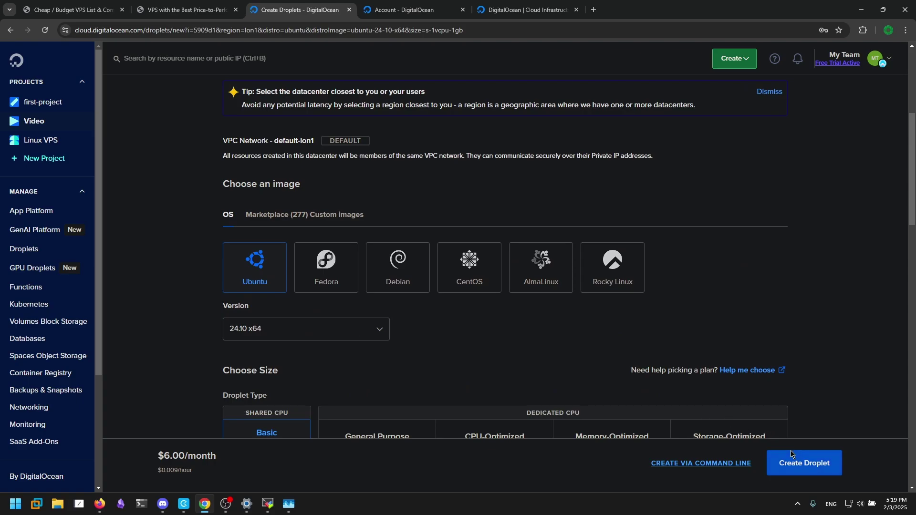
left_click(806, 463)
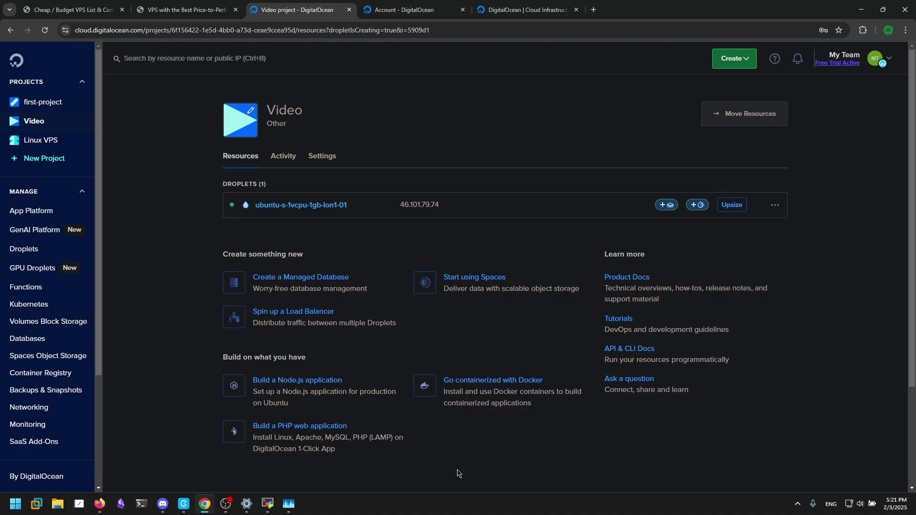
Step: Open the new Droplet's page from project Video, launch its web console and enlarge the console view to 125%
left_click(293, 202)
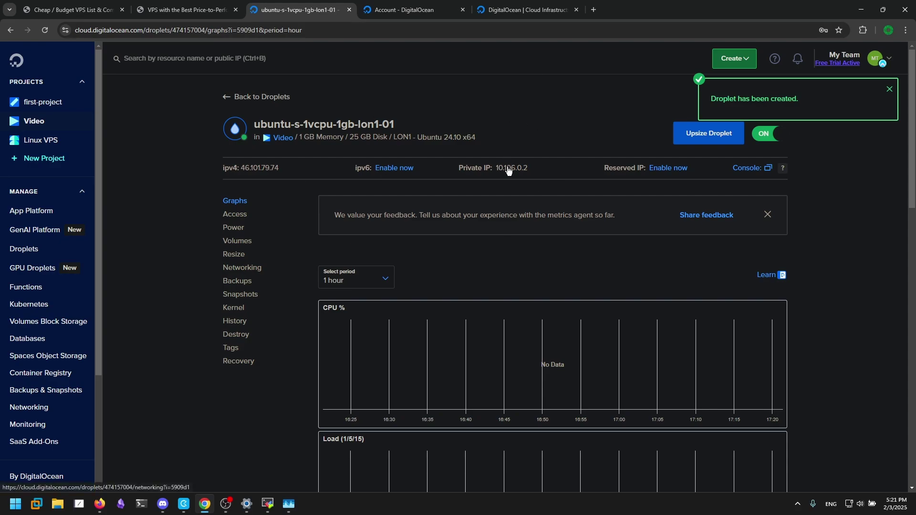
left_click(294, 169)
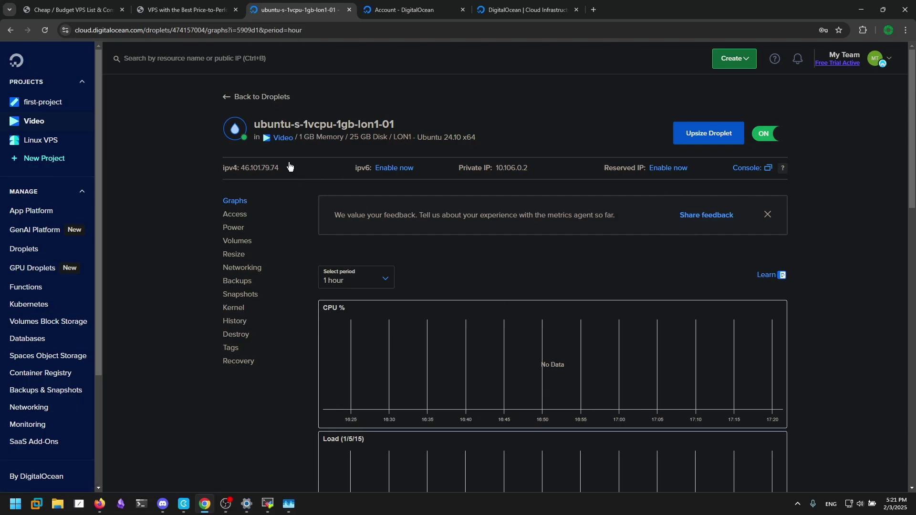
left_click(747, 175)
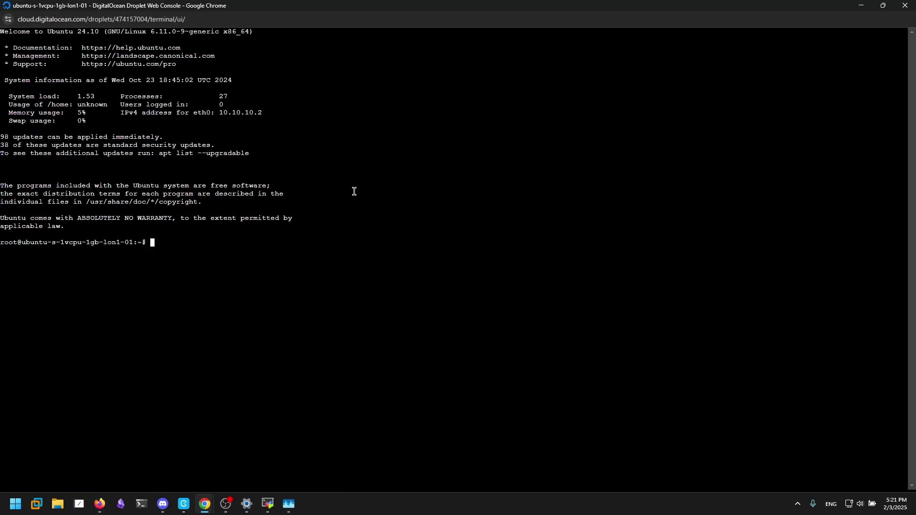
key("ctrl+plus")
key("ctrl+plus")
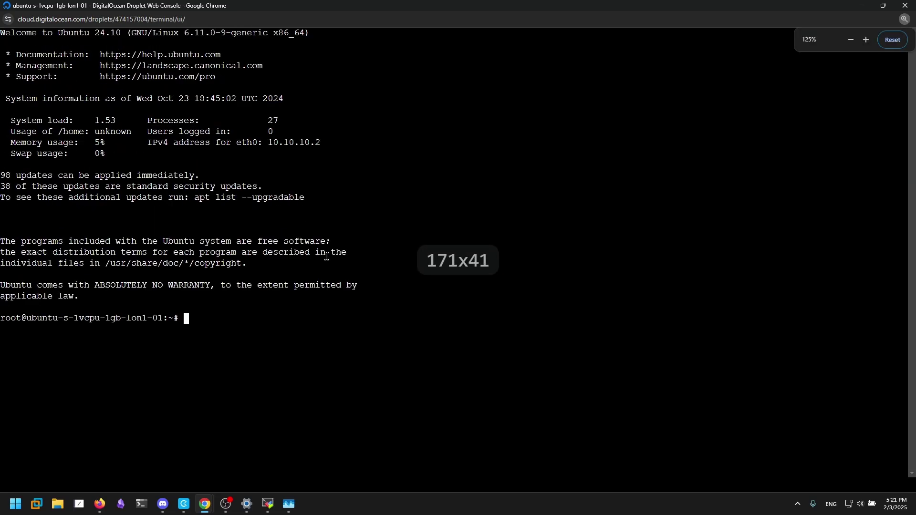
Step: Run ls in the Droplet's web console, then close the console window and reset the browser zoom to 100%
type("ls")
key("Return")
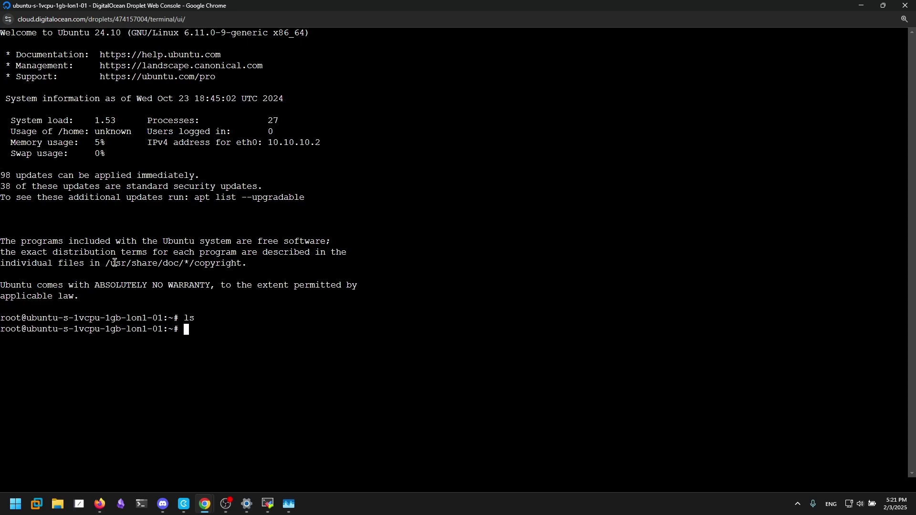
left_click_drag(193, 339, 115, 177)
left_click(138, 296)
left_click(905, 5)
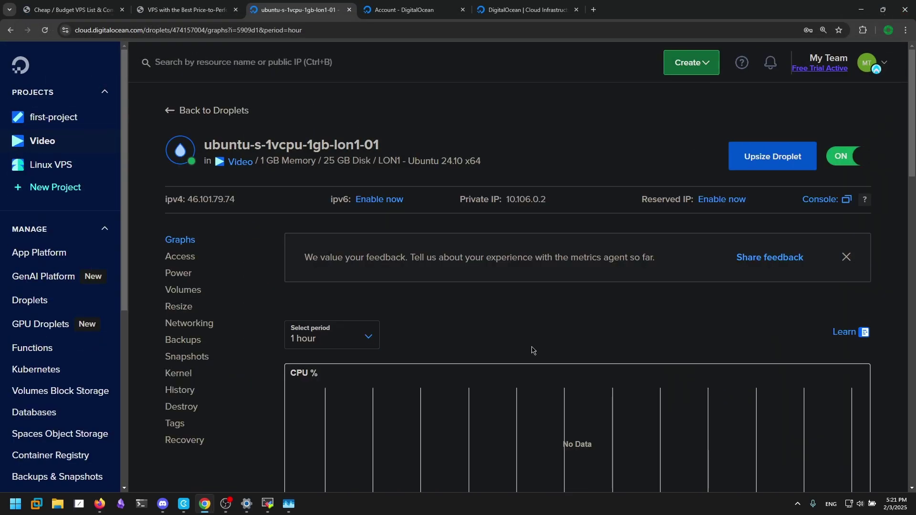
key("ctrl+0")
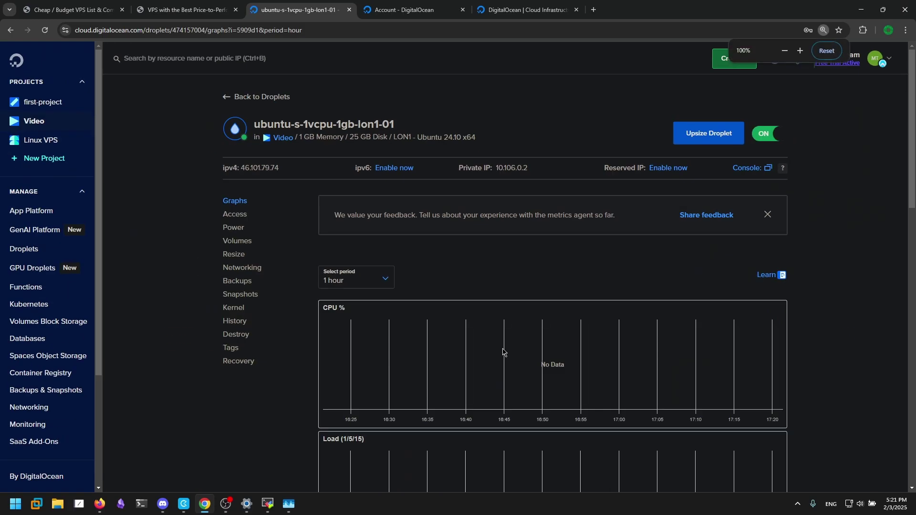
Step: Switch from the Droplet's page to the MobaXterm terminal session in the video folder
scroll(342, 436, "down", 1)
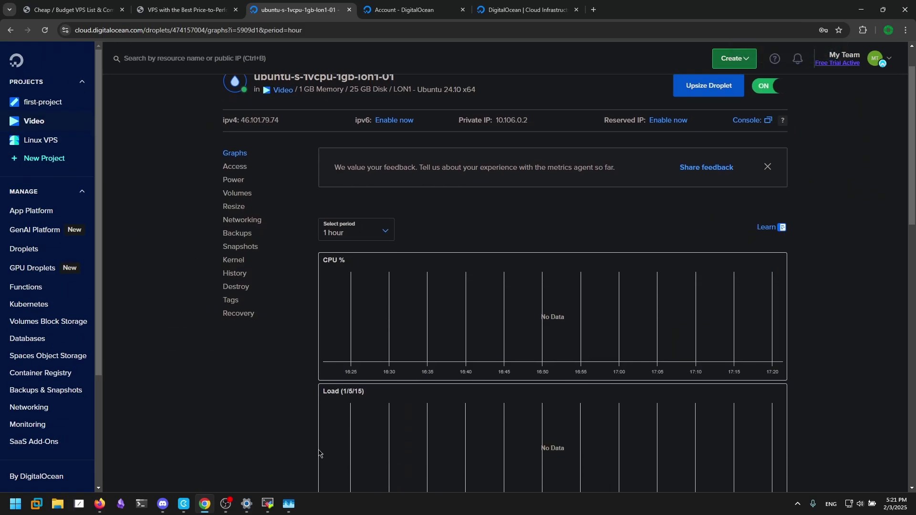
mouse_move(267, 503)
left_click(302, 440)
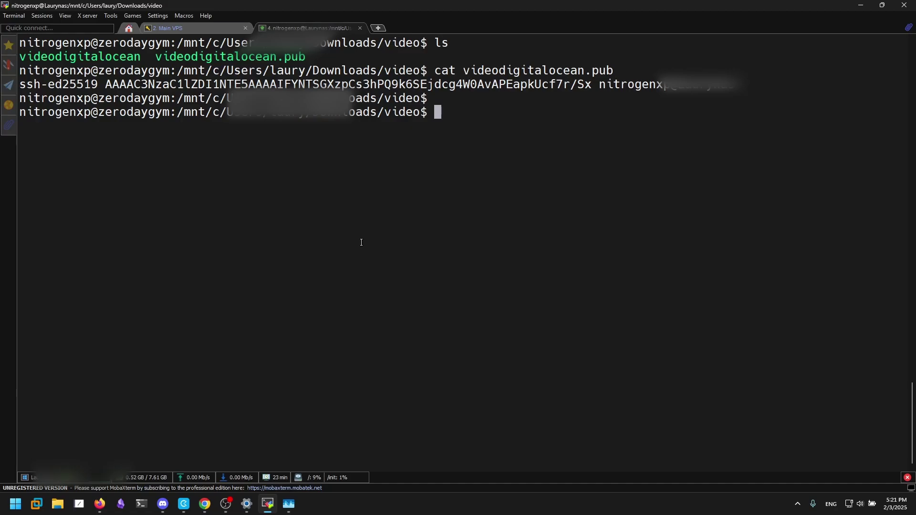
Step: Switch to Chrome and search Google for mobxterm in a new tab
left_click(15, 504)
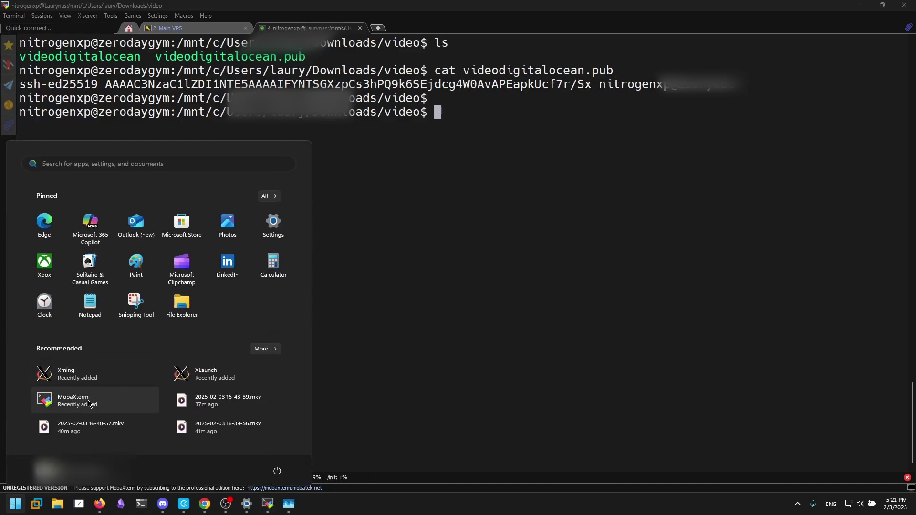
left_click(491, 357)
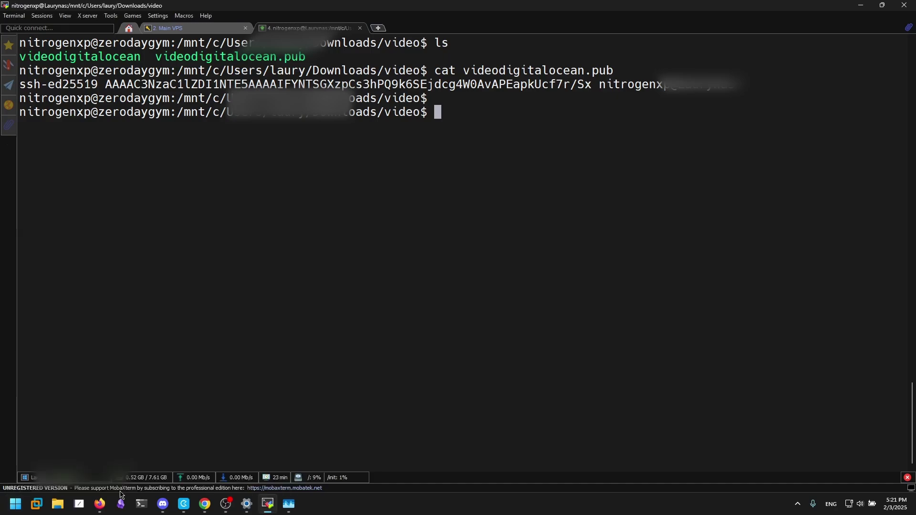
left_click(204, 504)
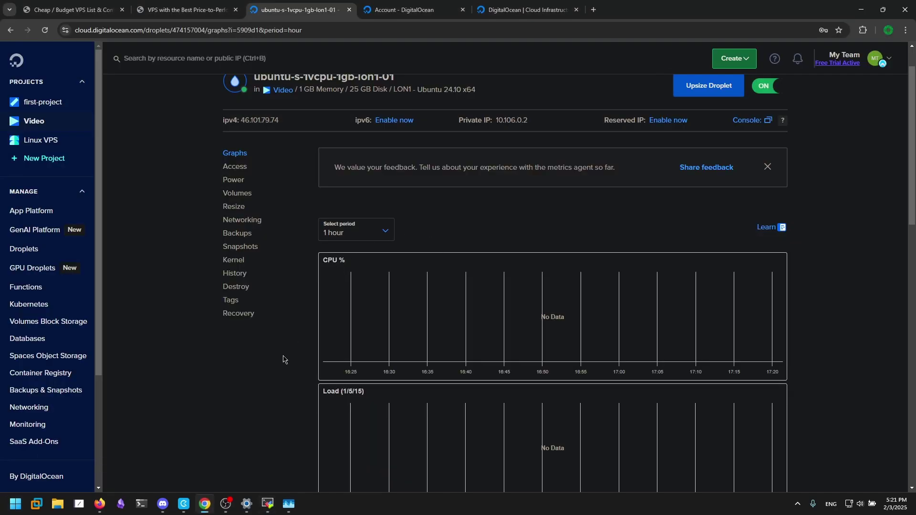
key("ctrl+t")
type("mobxc")
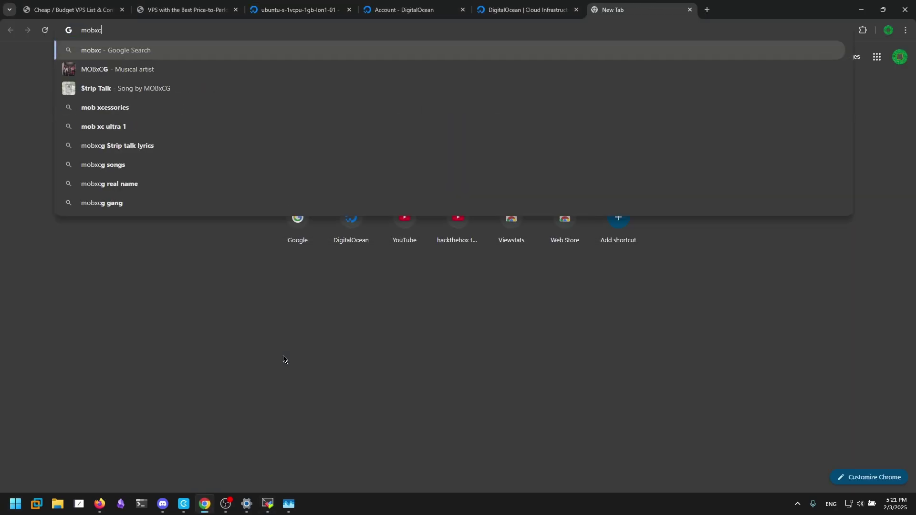
key("BackSpace")
type("term")
key("Return")
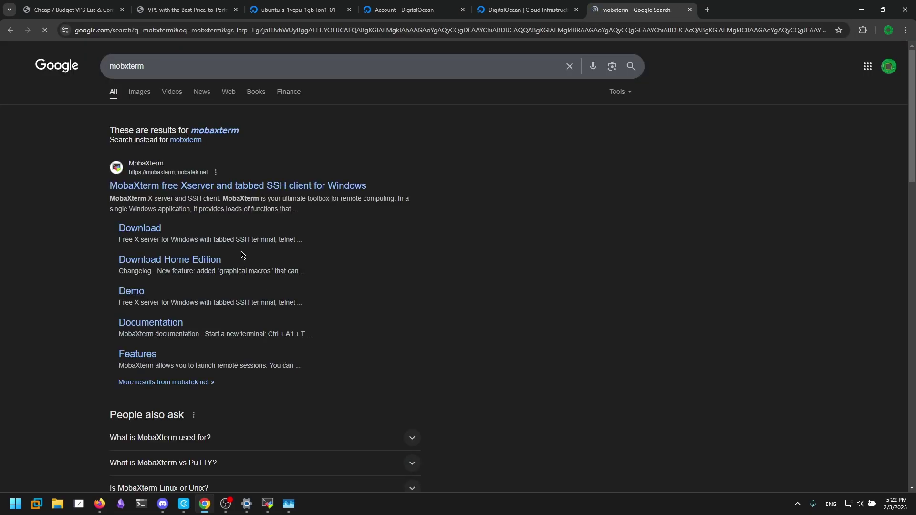
Step: Open the official MobaXterm site, view its download page with the available editions, and close both the site and search tabs
middle_click(189, 190)
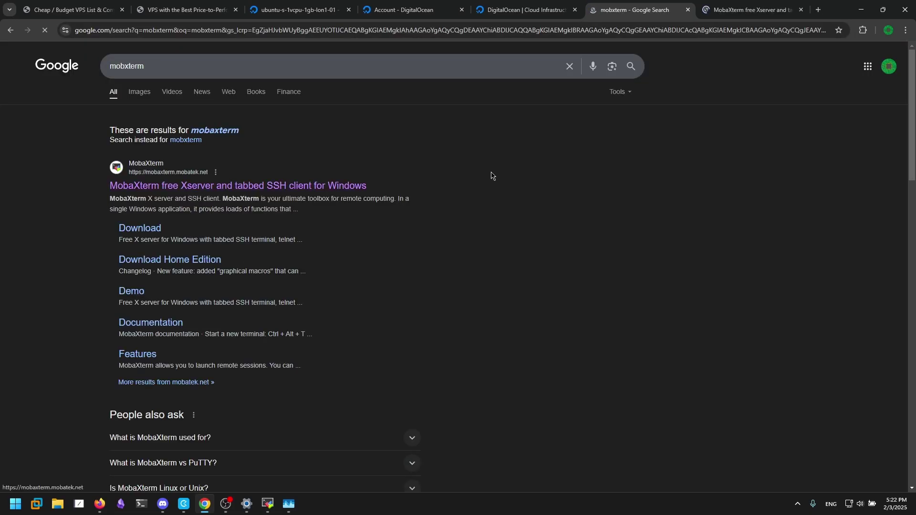
left_click(749, 10)
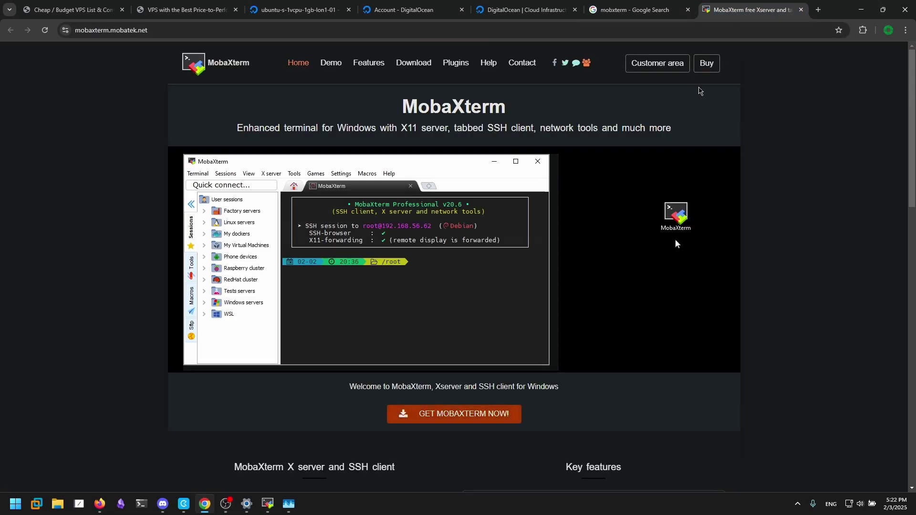
left_click(469, 426)
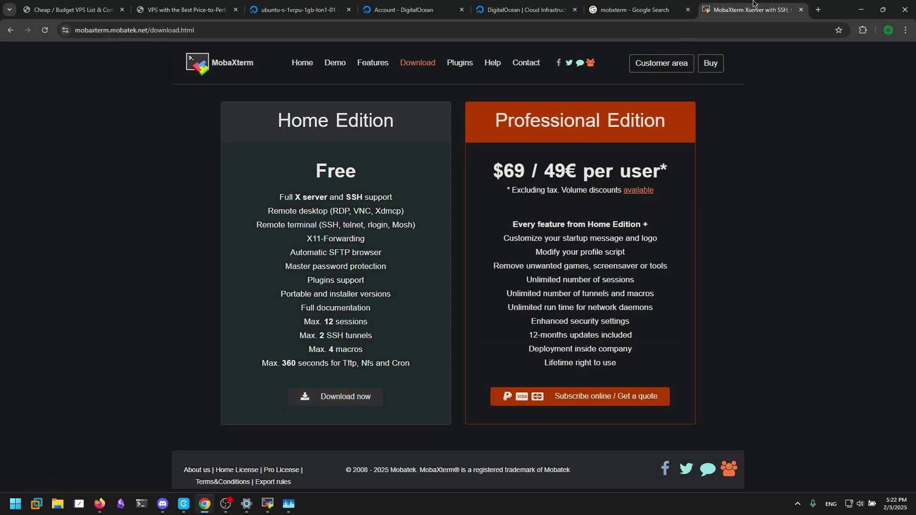
key("ctrl+w")
key("ctrl+w")
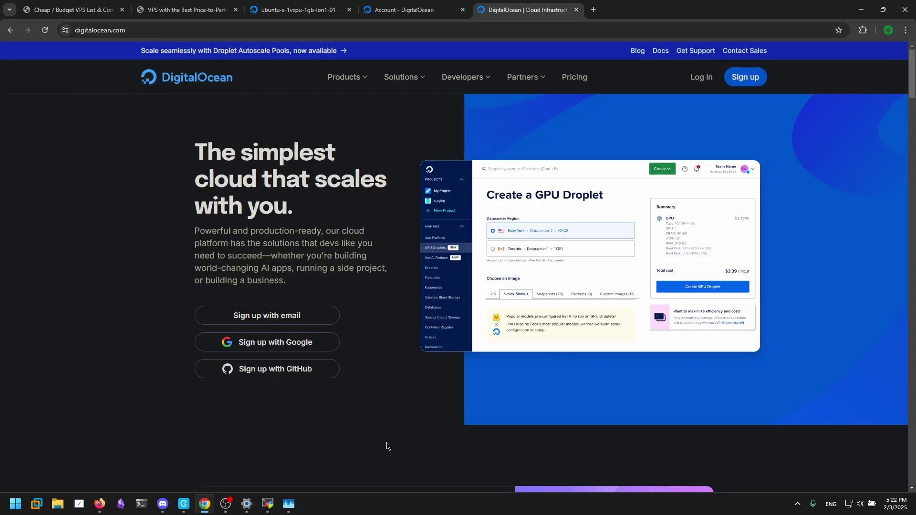
Step: Switch to MobaXterm and start a new user session of type SSH
left_click(267, 503)
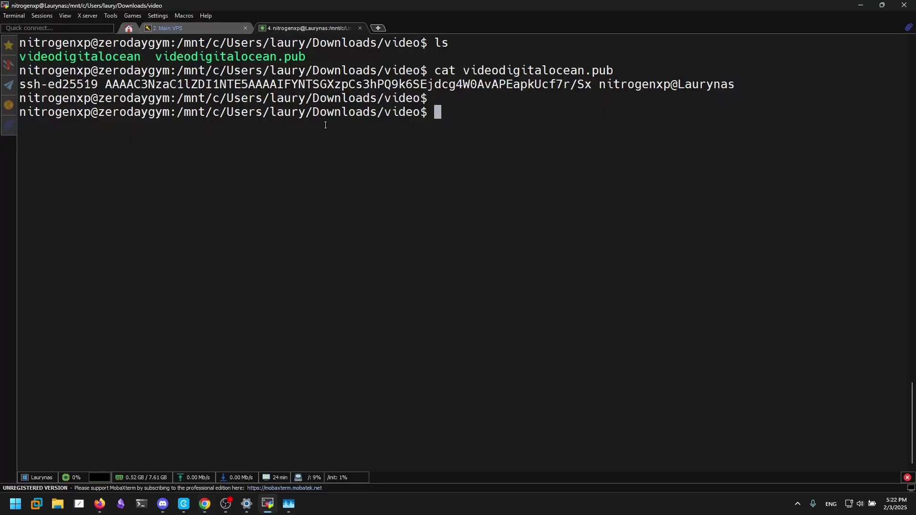
left_click(8, 45)
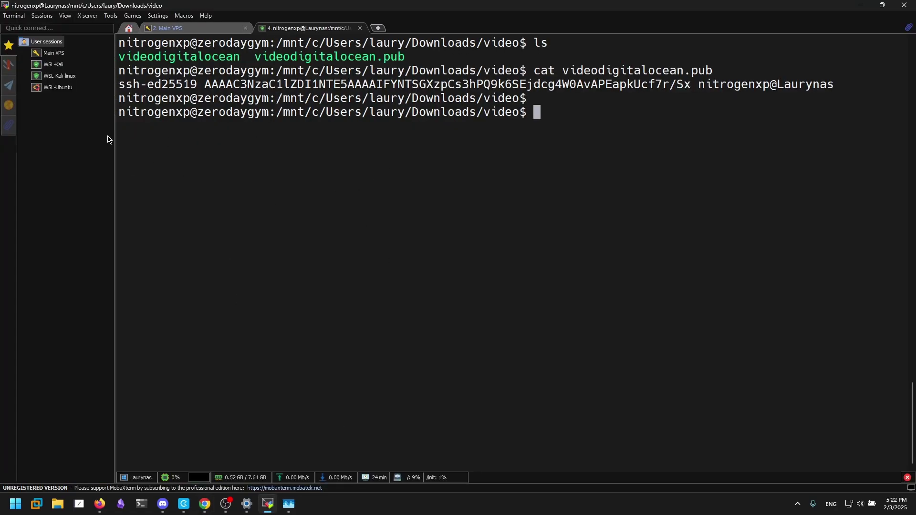
right_click(71, 115)
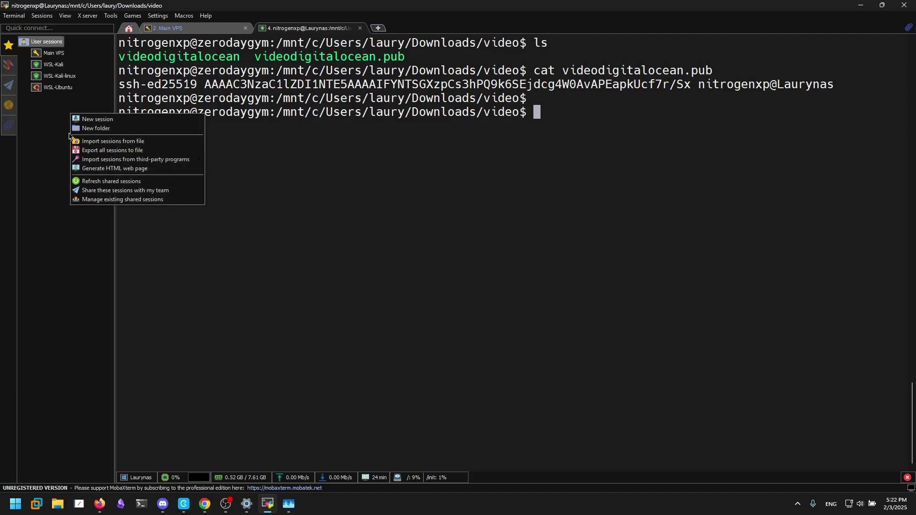
left_click(106, 126)
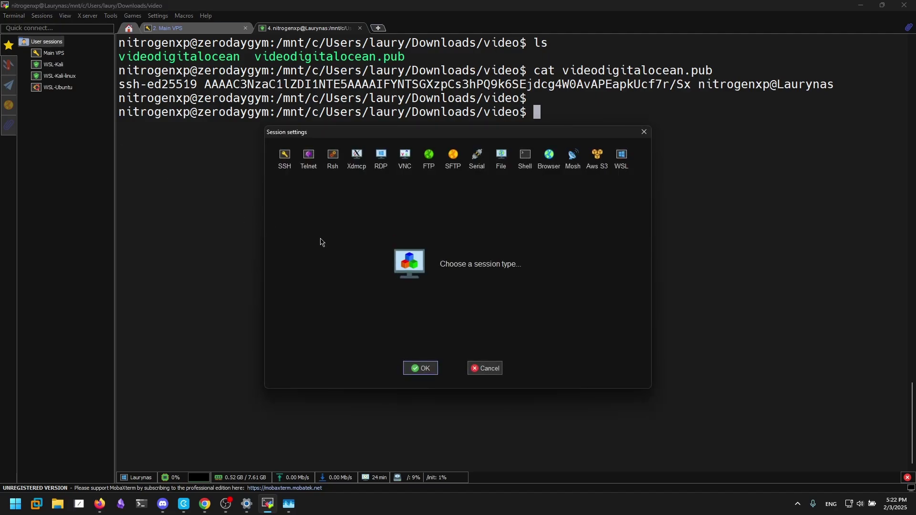
left_click(283, 166)
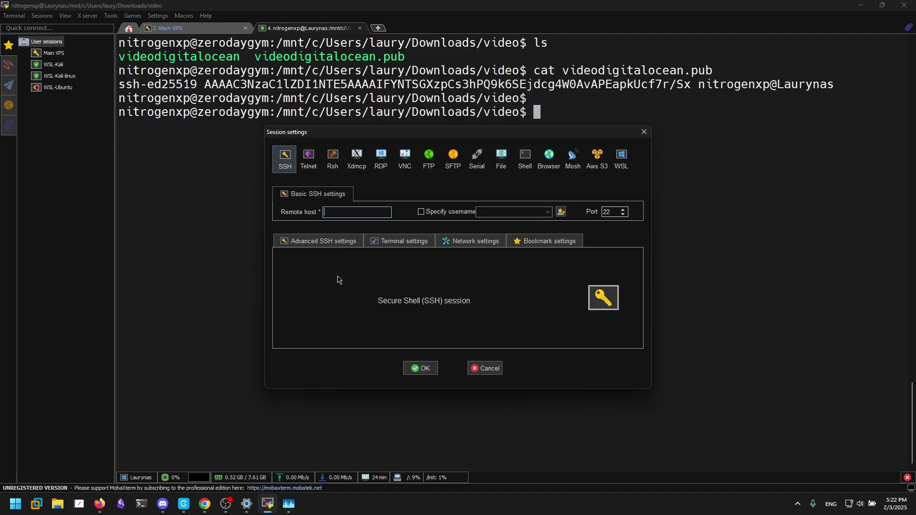
Step: Enable private key use in the advanced SSH settings and load the videodigitalocean file from the Downloads video folder
left_click(326, 243)
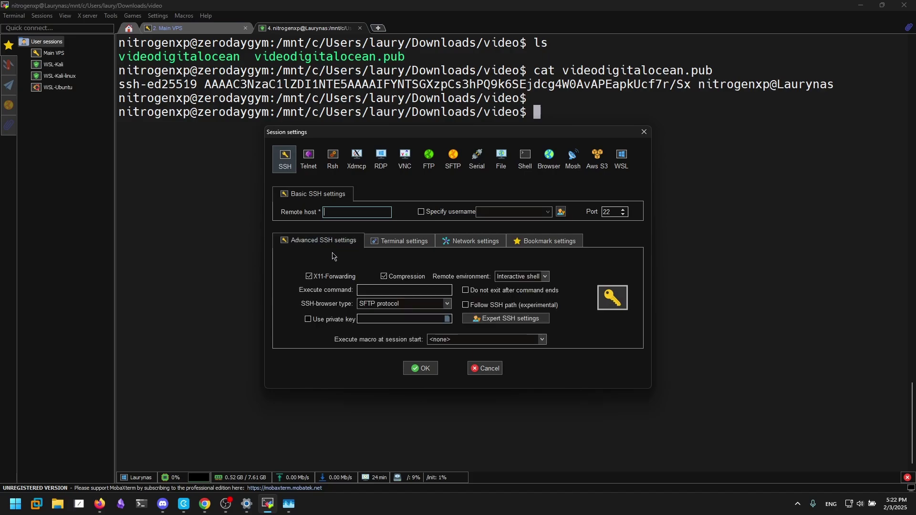
left_click(307, 319)
left_click(447, 319)
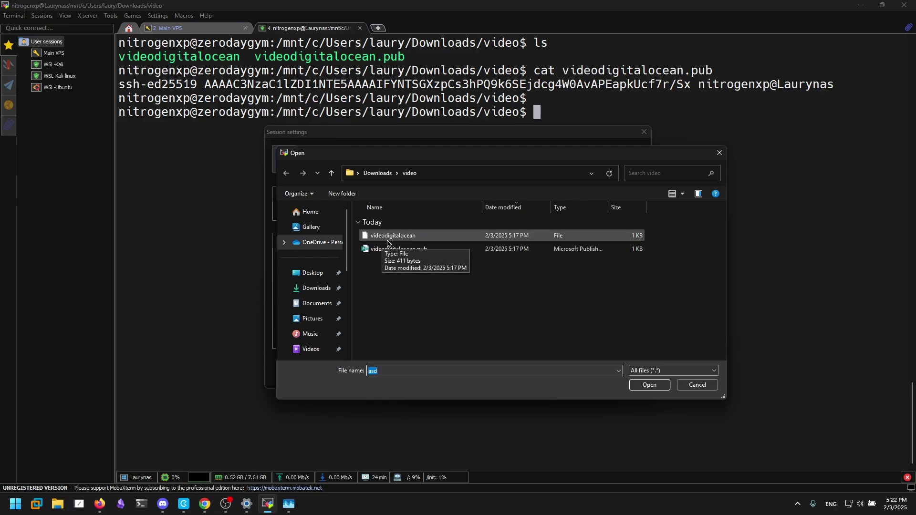
left_click(460, 288)
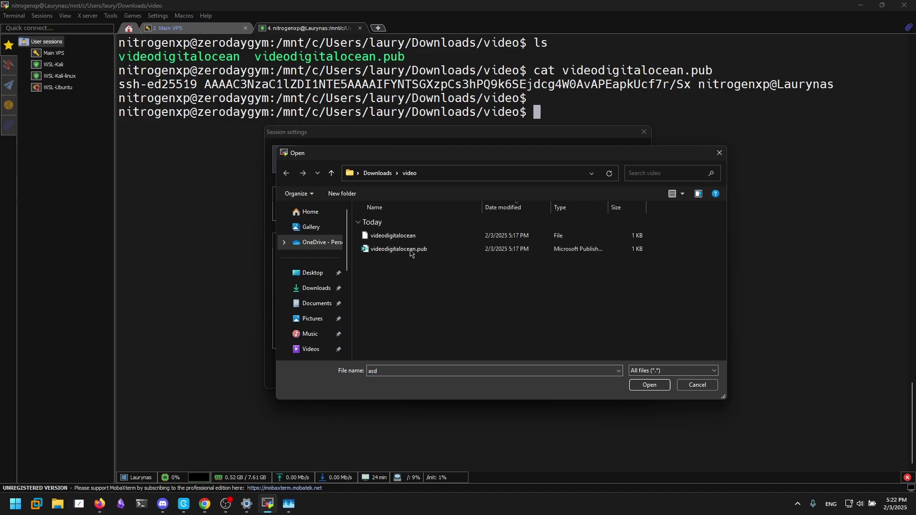
left_click(407, 236)
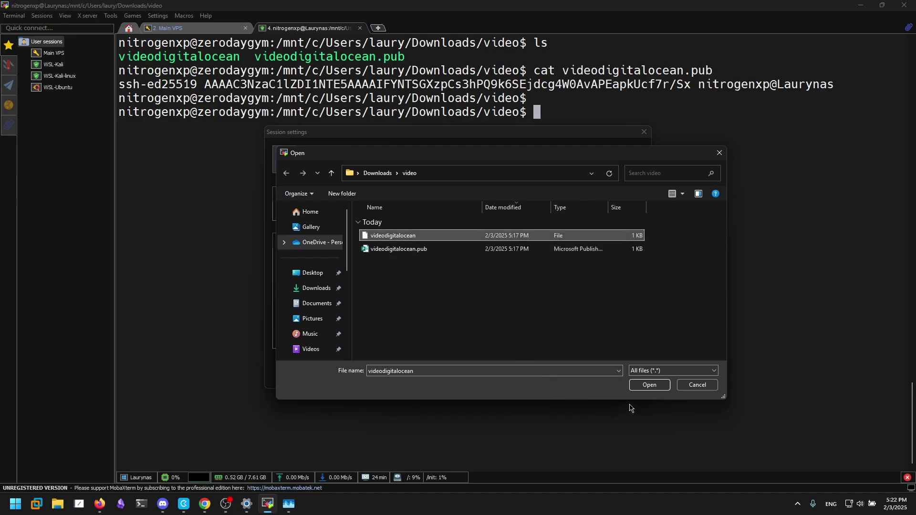
left_click(650, 385)
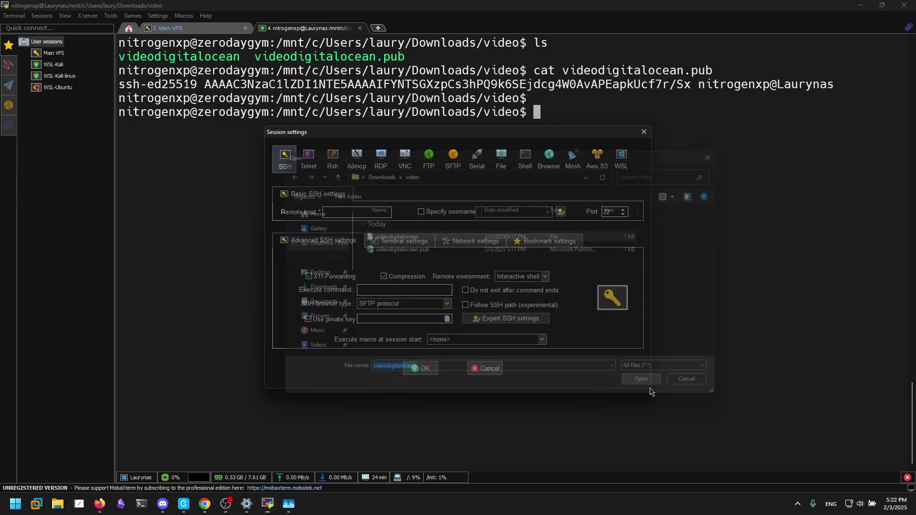
left_click(427, 374)
left_click(496, 281)
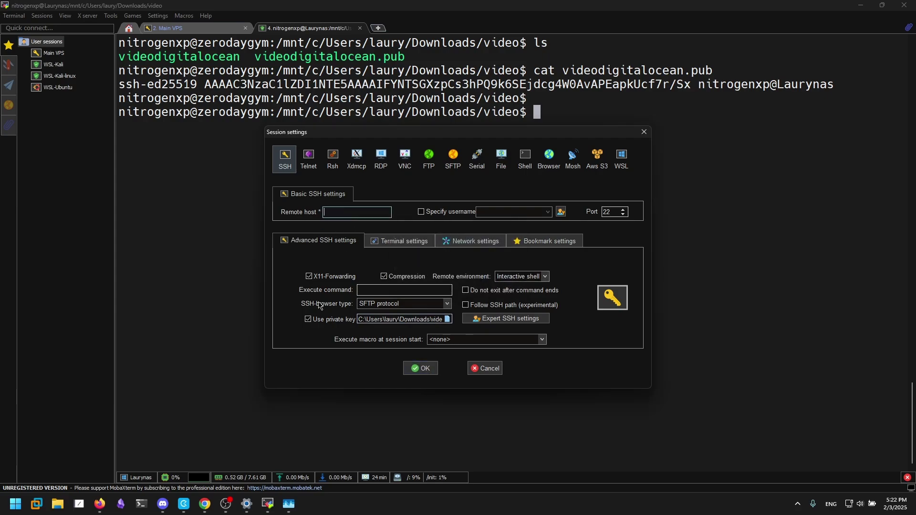
Step: Look up the Droplet's IPv4 address on its DigitalOcean page and enter 46.101.79.74 as the session's remote host
left_click(204, 504)
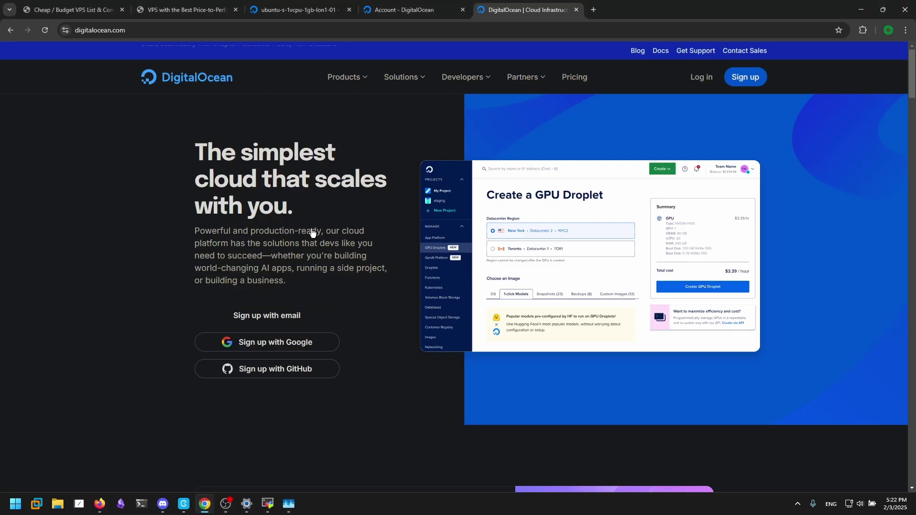
left_click(406, 6)
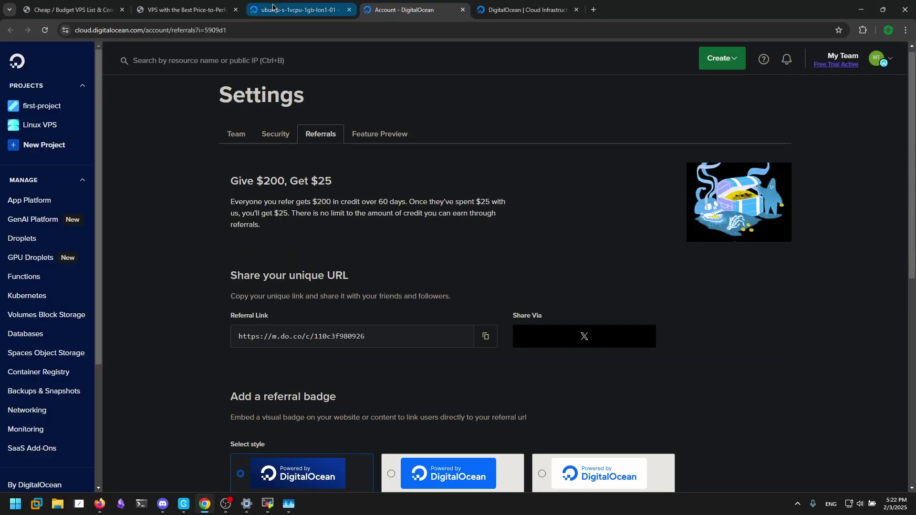
left_click(296, 9)
scroll(354, 171, "up", 1)
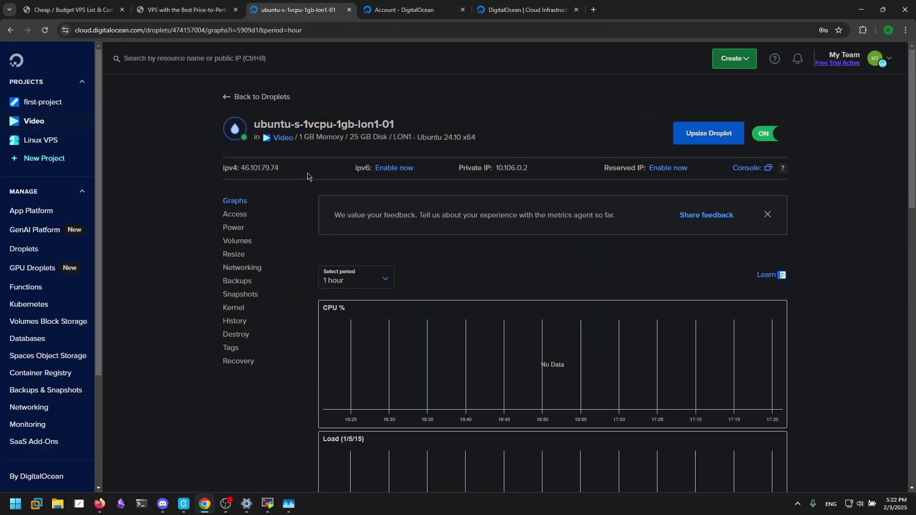
key("alt+Tab")
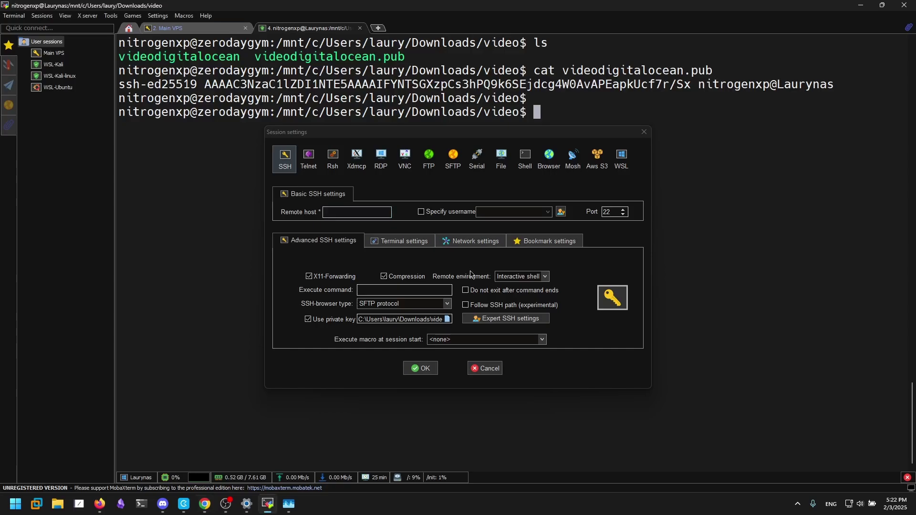
left_click(334, 212)
type("46.101.79.74")
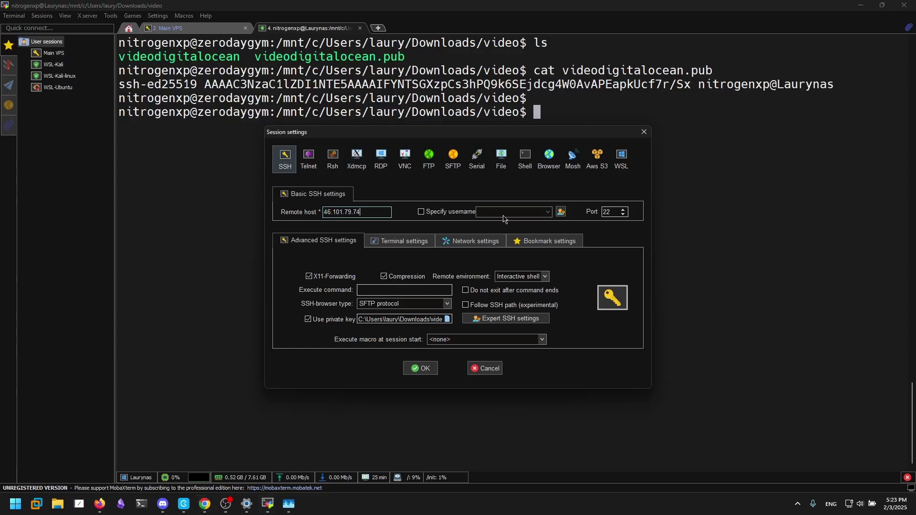
Step: Specify the username root, save the session, and accept the server identity to connect to the Droplet
left_click(421, 212)
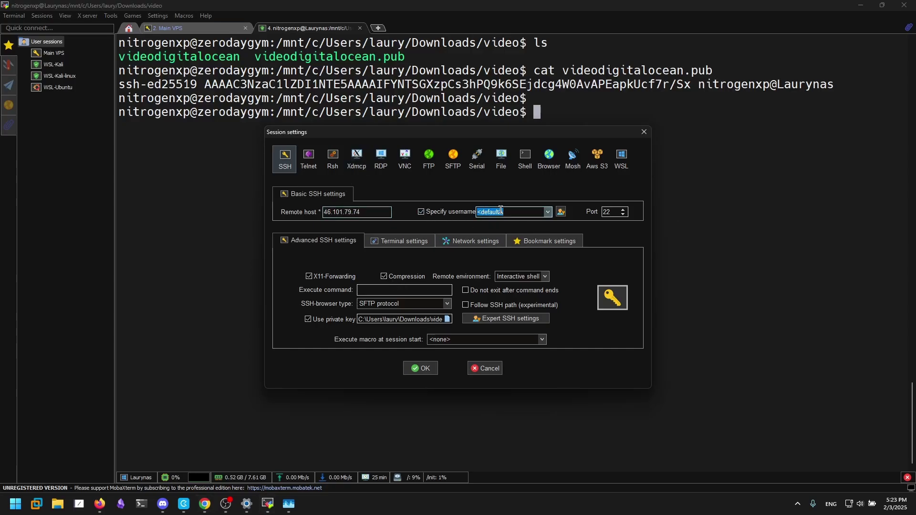
type("root")
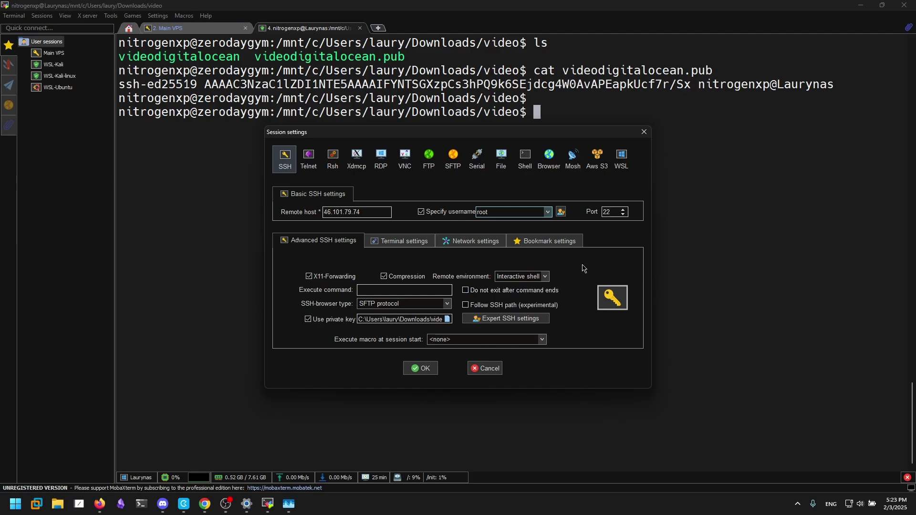
left_click(427, 374)
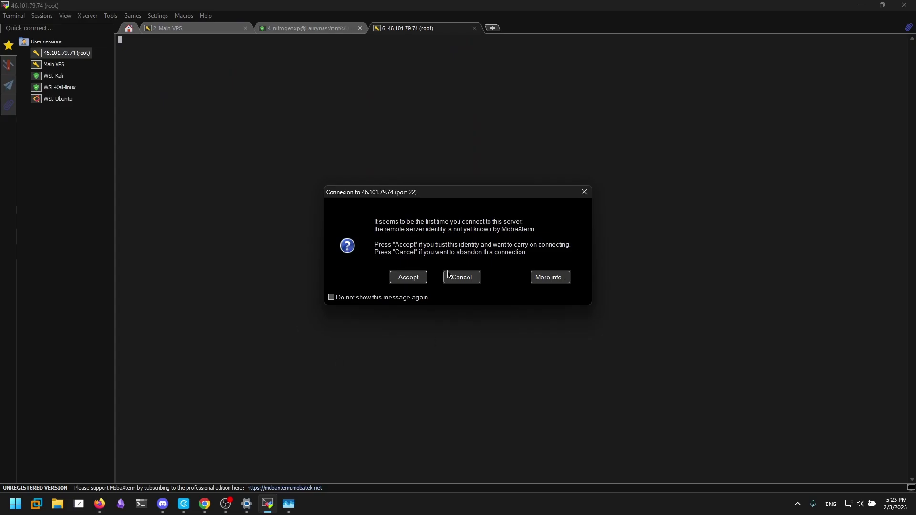
left_click(414, 284)
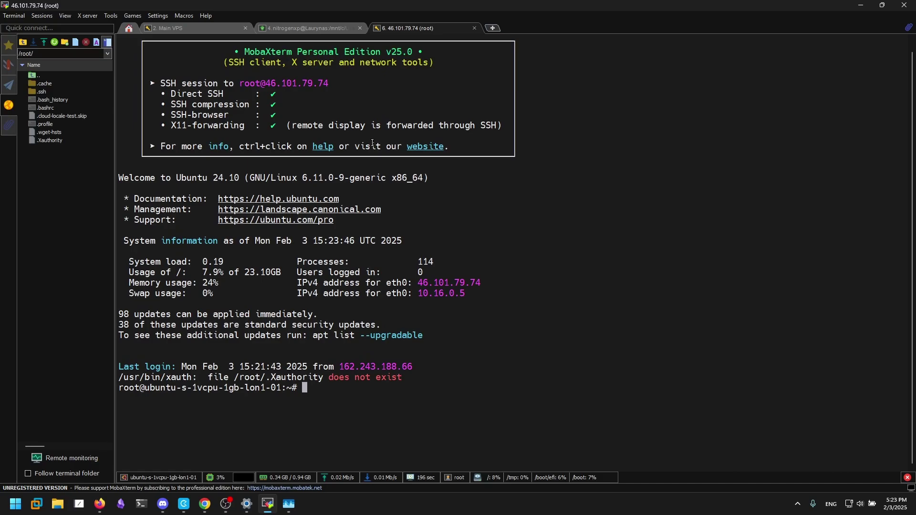
Step: Clear the Droplet's SSH terminal and start tmux, enlarging the terminal text slightly
double_click(438, 283)
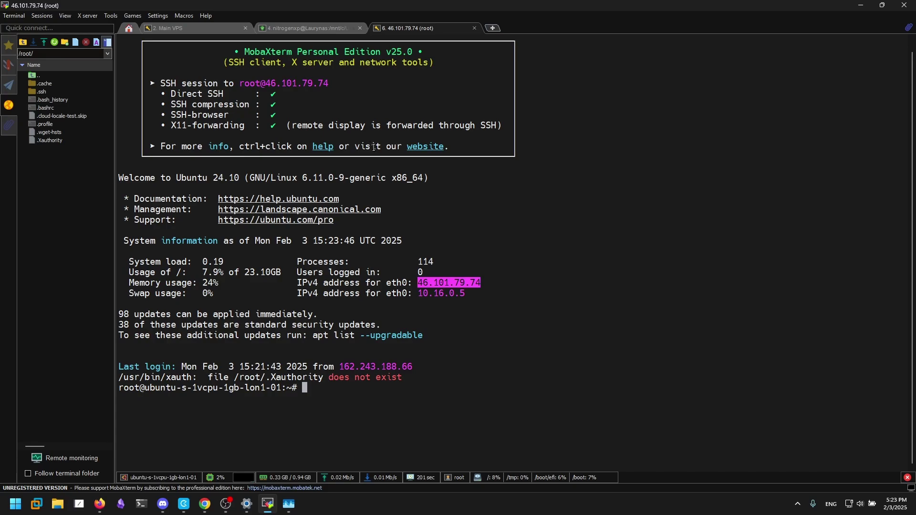
left_click(395, 165)
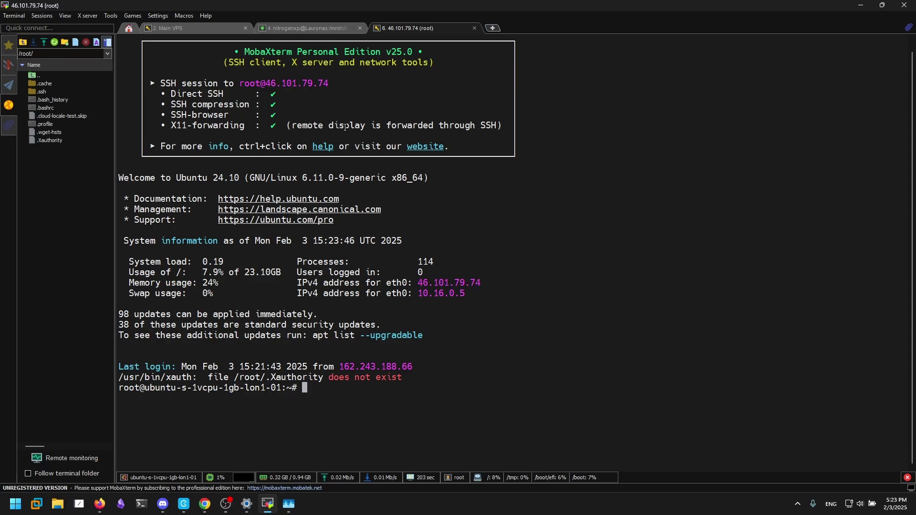
key("ctrl+l")
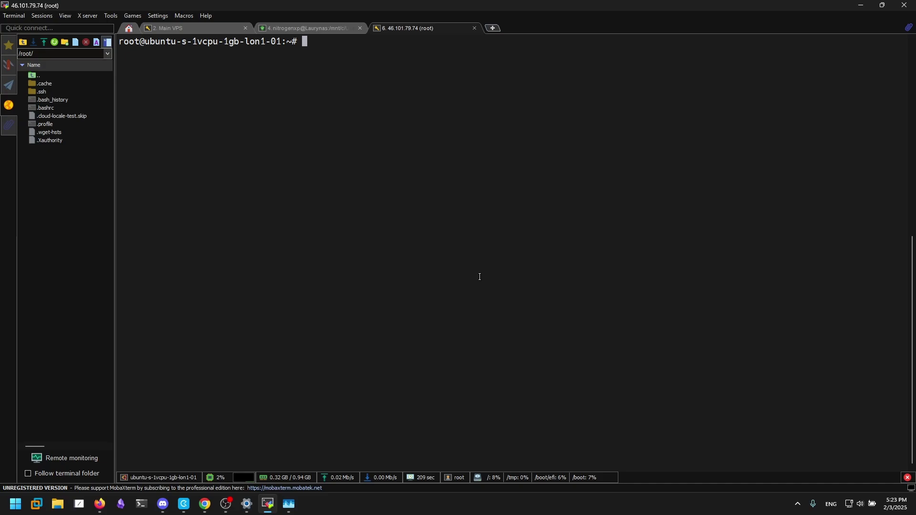
type("tmux")
key("Return")
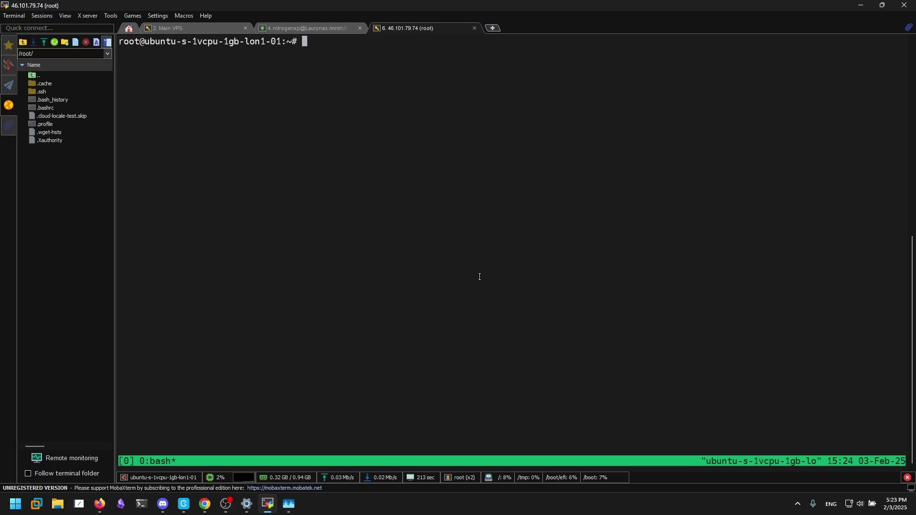
scroll(477, 272, "up", 1, "ctrl")
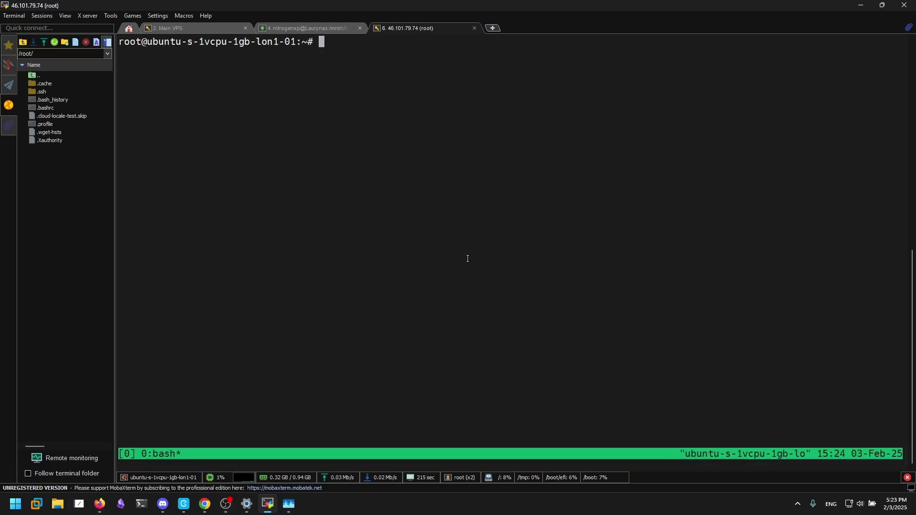
Step: Switch from the MobaXterm session back to the Droplet's DigitalOcean page in Chrome
key("alt+Tab")
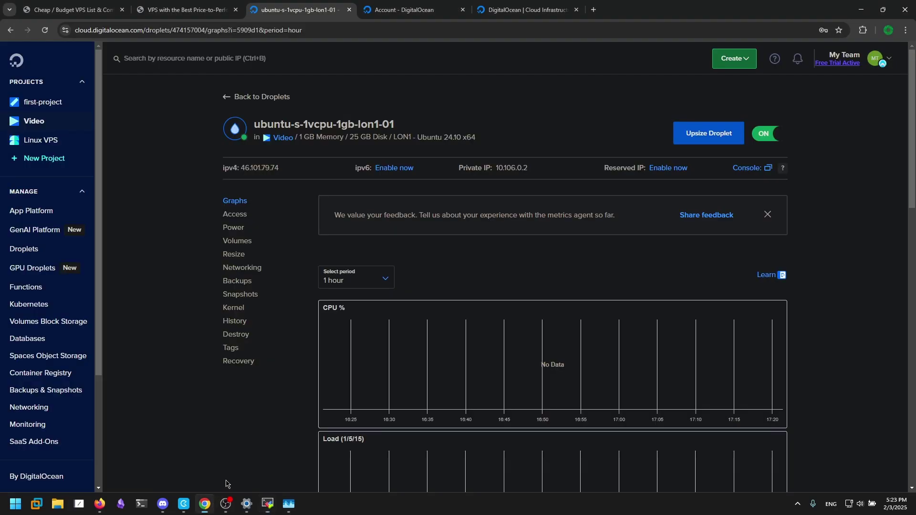
key("ctrl+t")
type("yo")
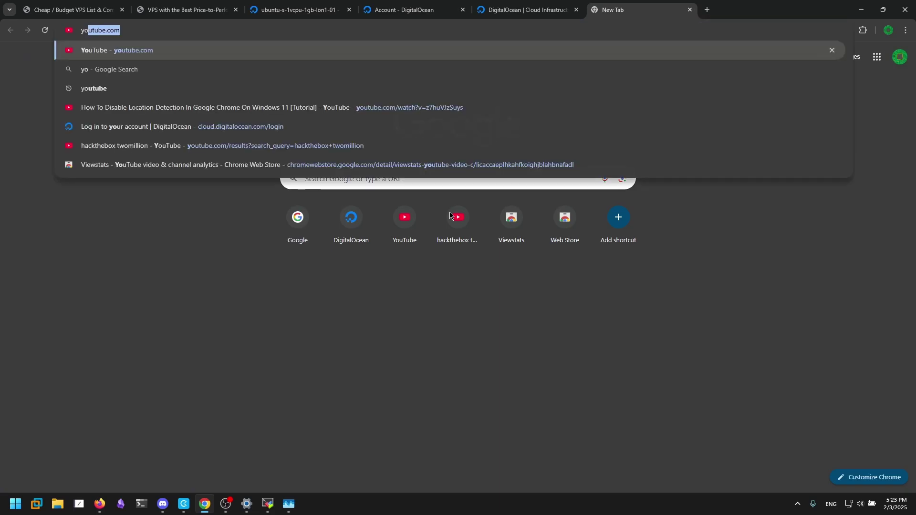
type("utube.com/@")
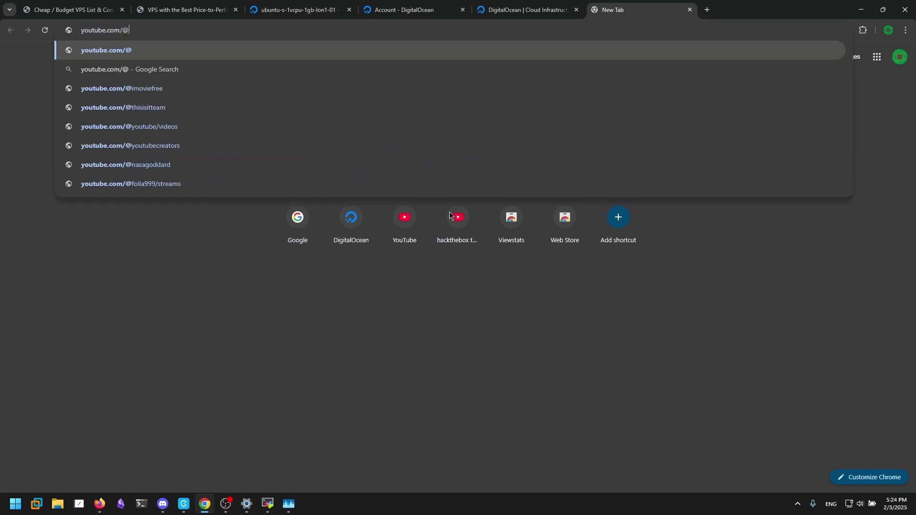
type("zerodaygym")
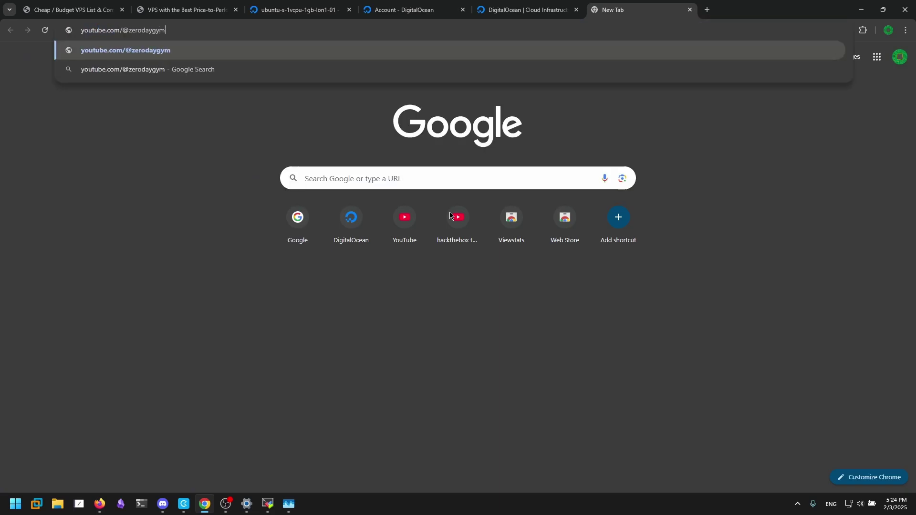
key("Return")
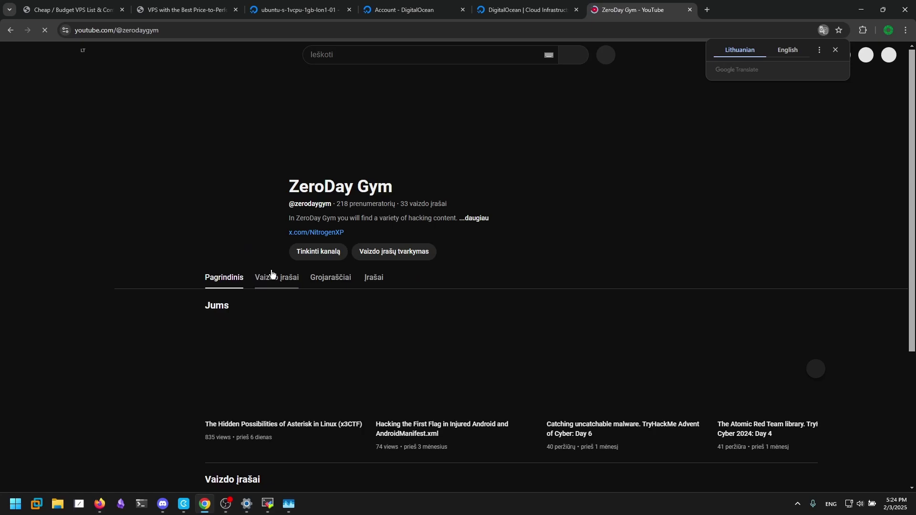
left_click(268, 282)
scroll(269, 286, "down", 9)
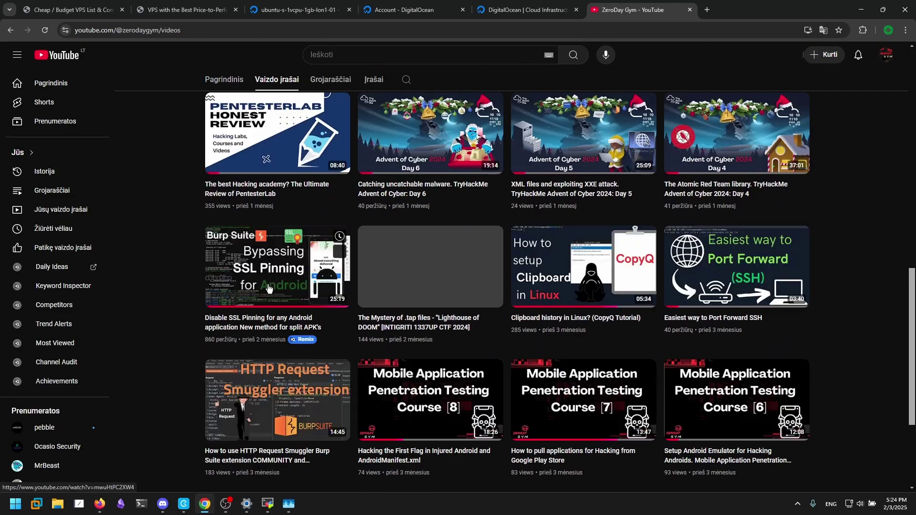
scroll(276, 296, "down", 5)
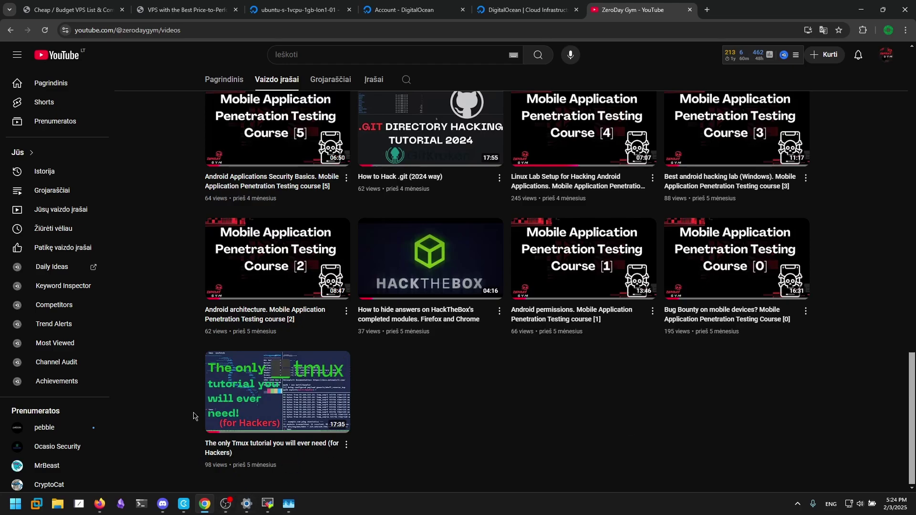
Step: Switch to MobaXterm, detach from the Droplet's tmux session, and close MobaXterm with all its running sessions
key("alt+Tab")
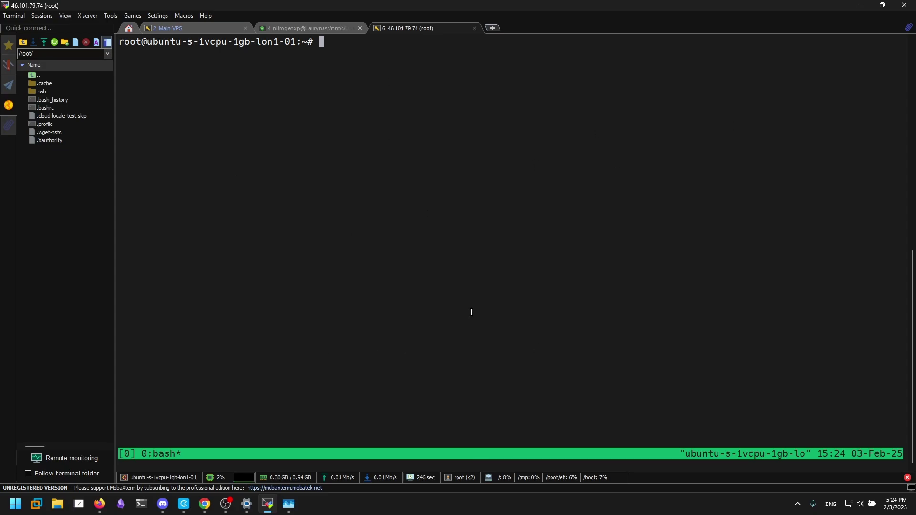
key("ctrl+b")
key("d")
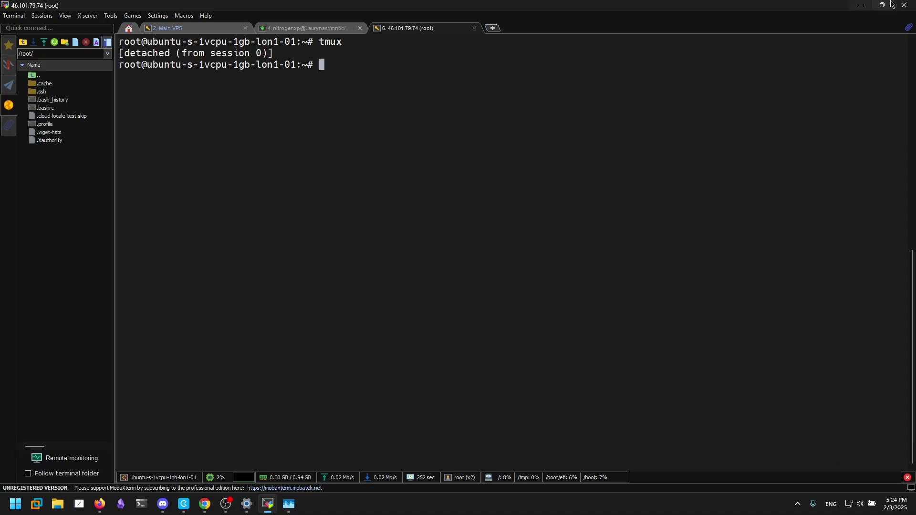
left_click(906, 4)
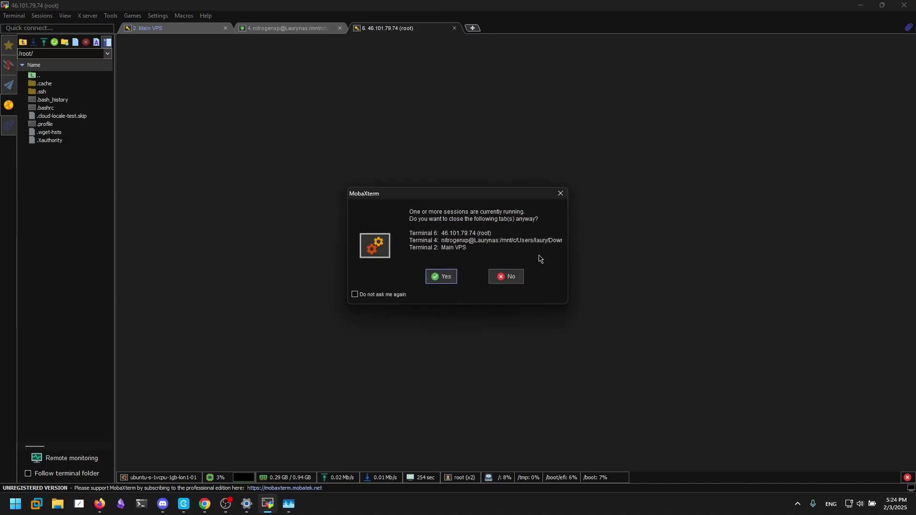
left_click(443, 276)
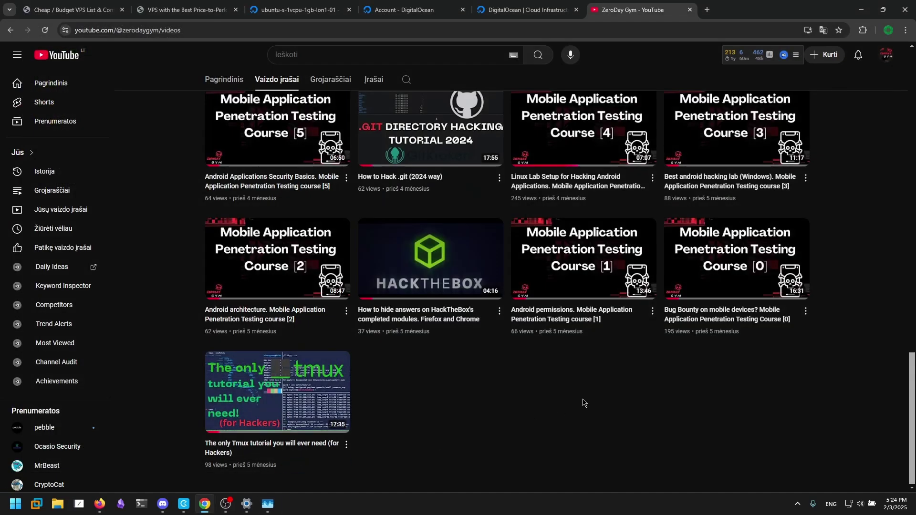
Step: Go back to the Droplet's DigitalOcean page, launch its web console, and maximize the console with its text enlarged to 125%
key("ctrl+shift+Tab")
key("ctrl+shift+Tab")
key("ctrl+shift+Tab")
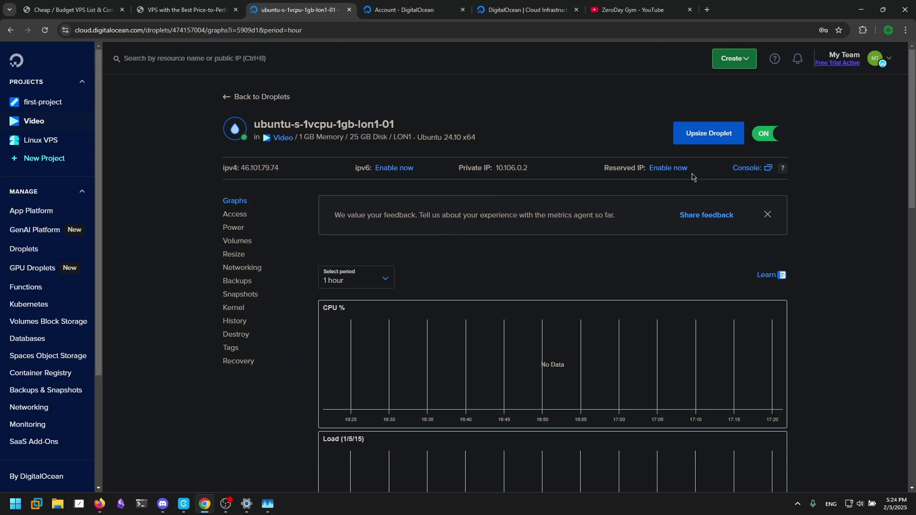
left_click(757, 170)
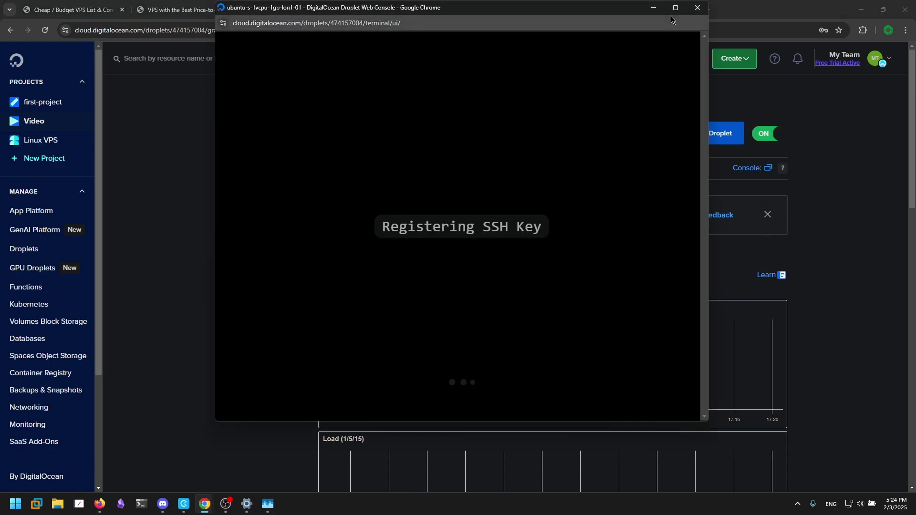
double_click(677, 11)
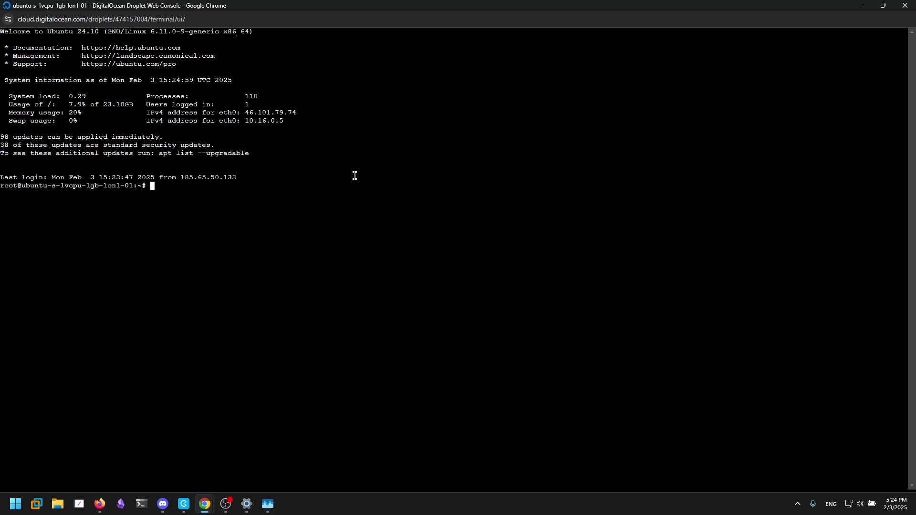
key("ctrl+plus")
key("ctrl+plus")
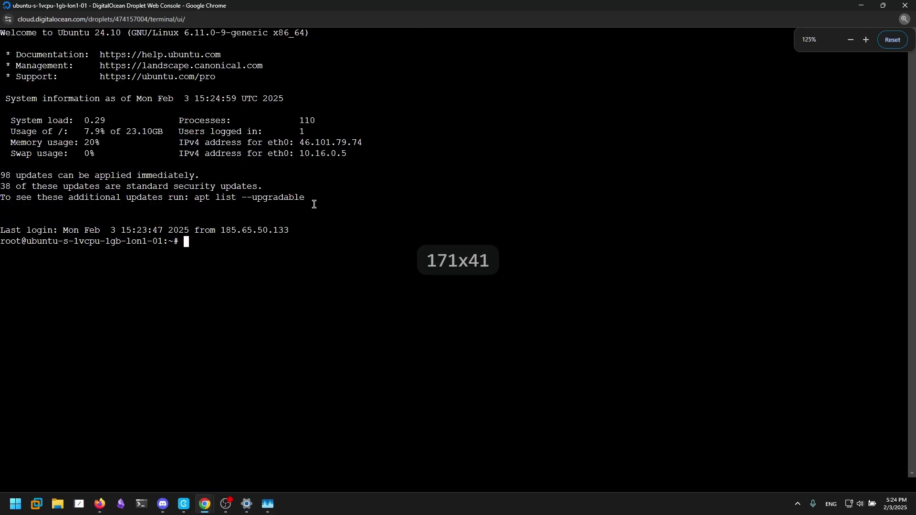
left_click_drag(8, 241, 363, 226)
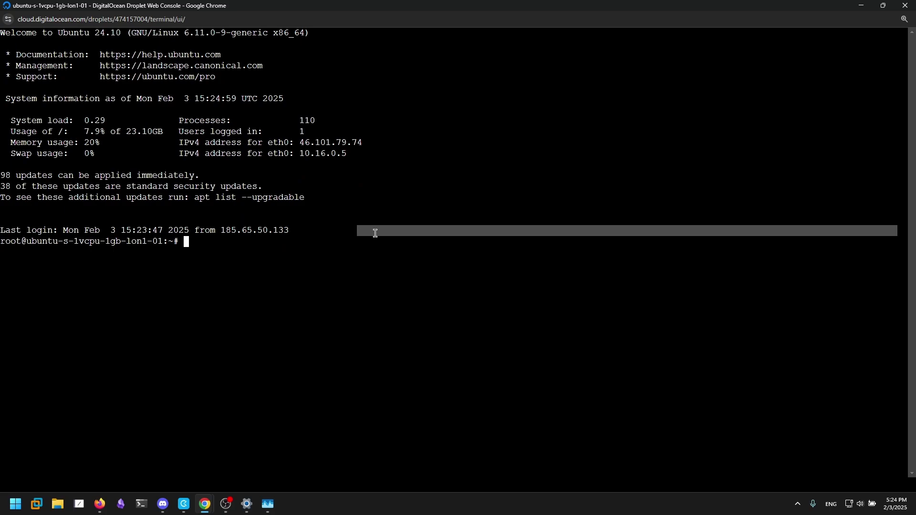
left_click(365, 248)
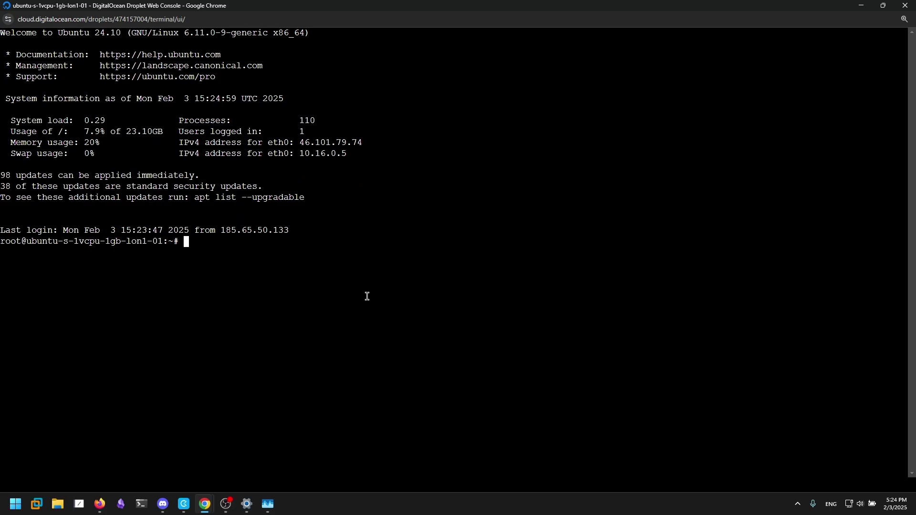
Step: Run ping 8.8.8.8 inside a tmux session in the web console and close the console with the ping still running
type("tmux")
key("Return")
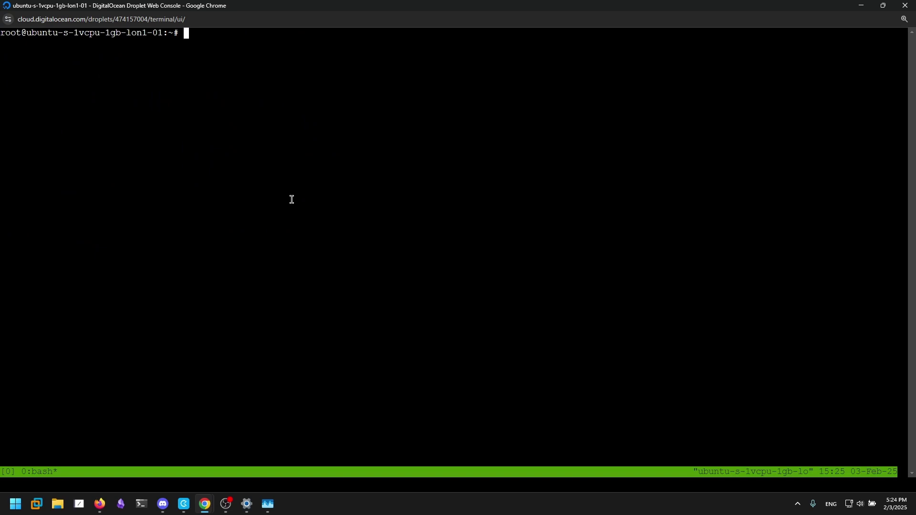
key("ctrl+plus")
key("ctrl+plus")
key("ctrl+plus")
key("ctrl+minus")
key("ctrl+minus")
key("ctrl+minus")
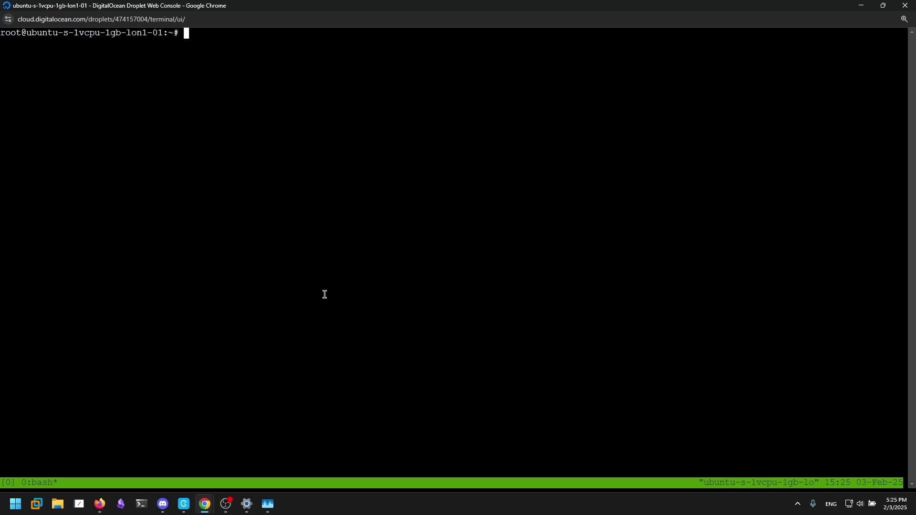
type("ping 8.8.8.8")
key("Return")
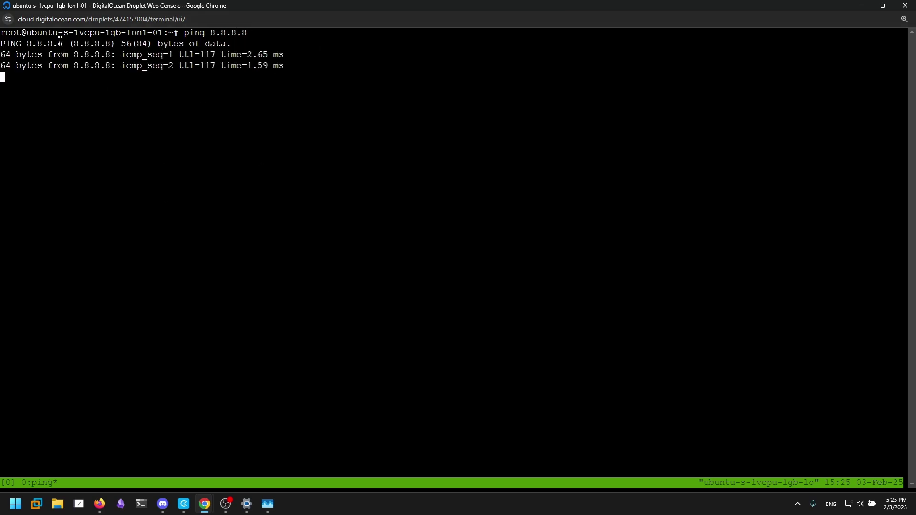
left_click(905, 5)
Step: Reconnect to the saved session 46.101.79.74 (root) in a relaunched MobaXterm, then stop the running ping and clear the terminal
key("super")
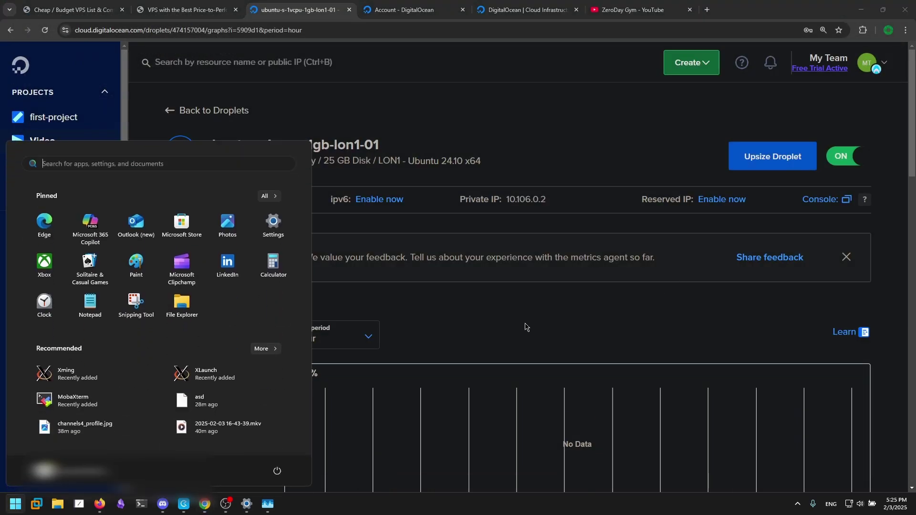
left_click(82, 402)
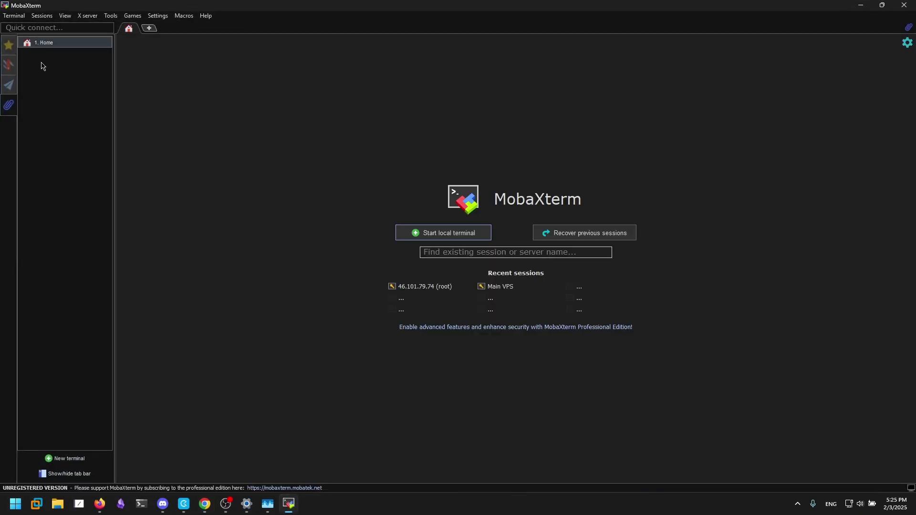
left_click(8, 45)
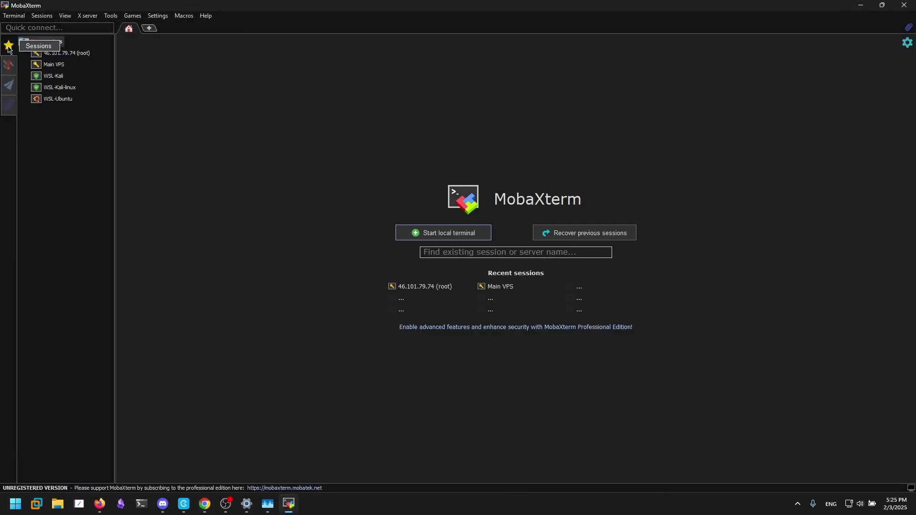
double_click(60, 54)
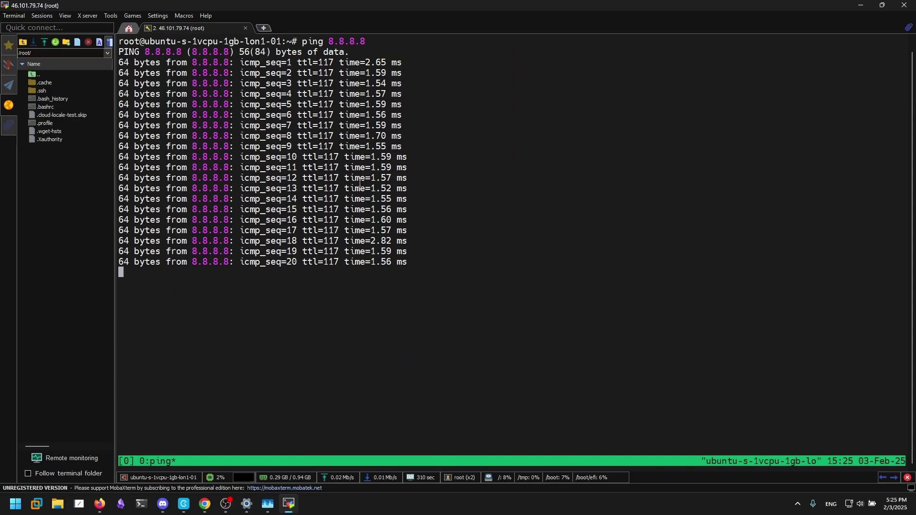
key("ctrl+c")
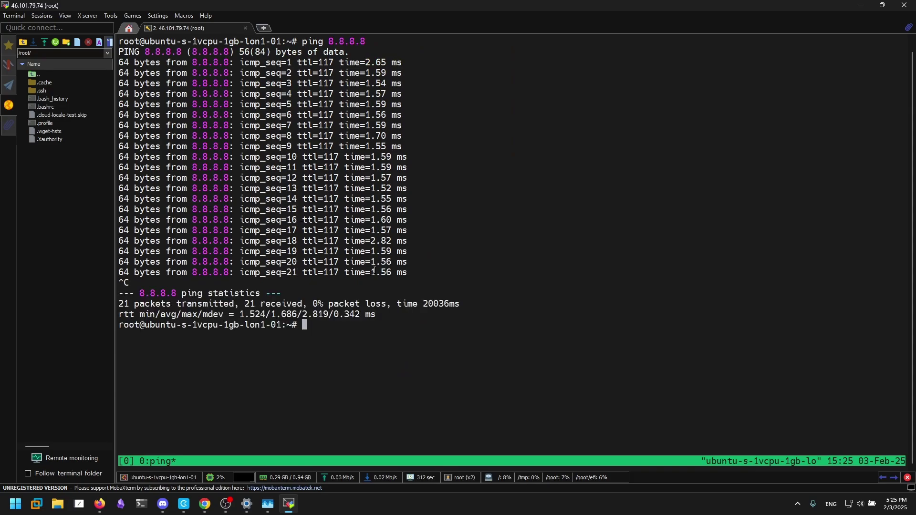
key("ctrl+l")
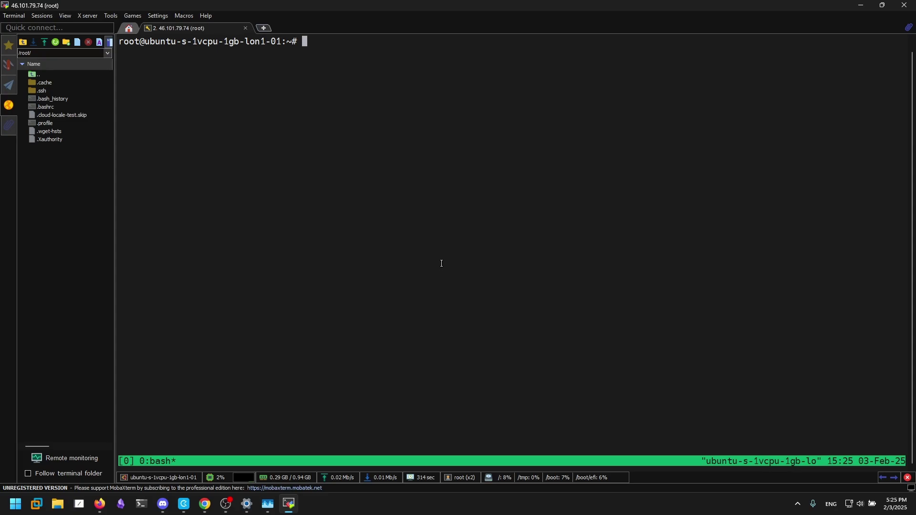
Step: Switch to the Droplet's DigitalOcean page in Chrome and assign a reserved IP to ubuntu-s-1vcpu-1gb-lon1-01
key("alt+Tab")
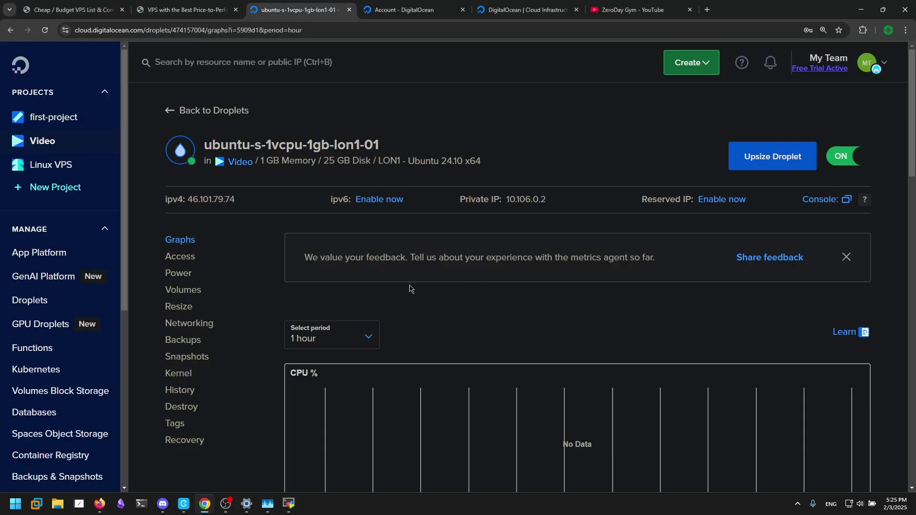
key("ctrl+minus")
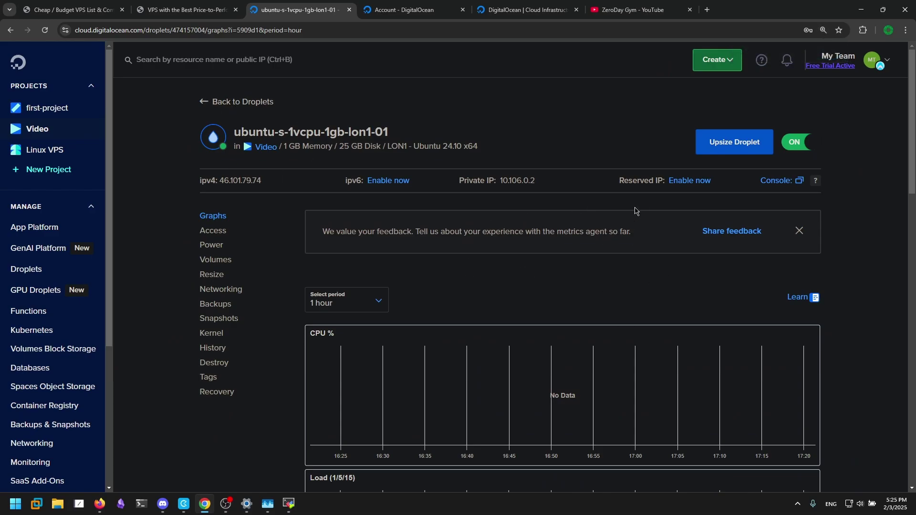
left_click_drag(619, 185, 666, 182)
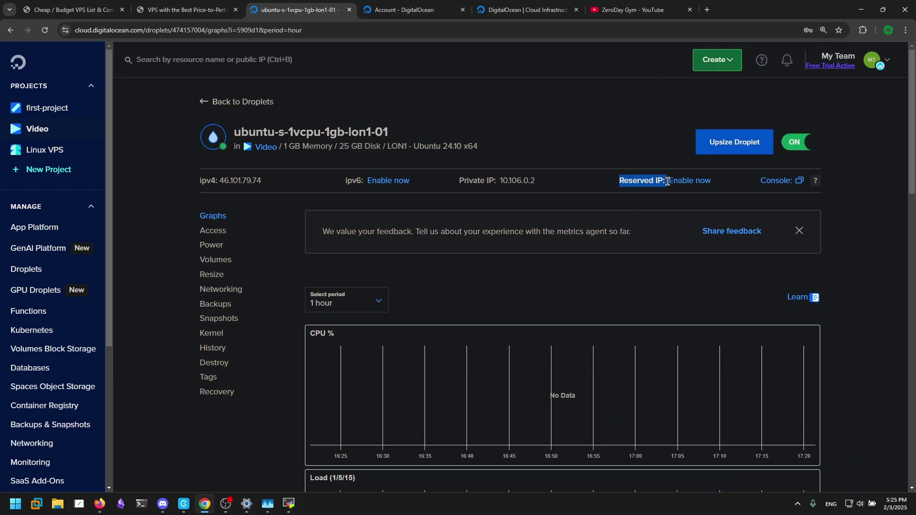
left_click(689, 181)
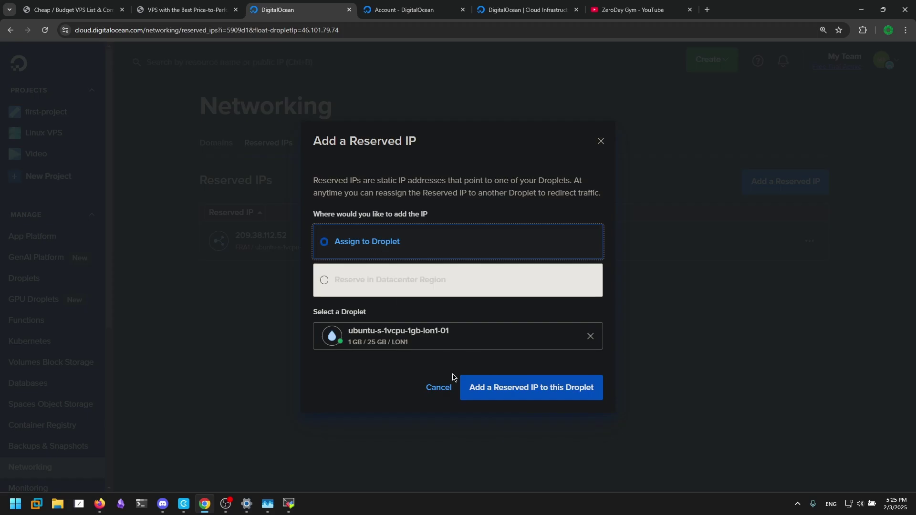
left_click(543, 394)
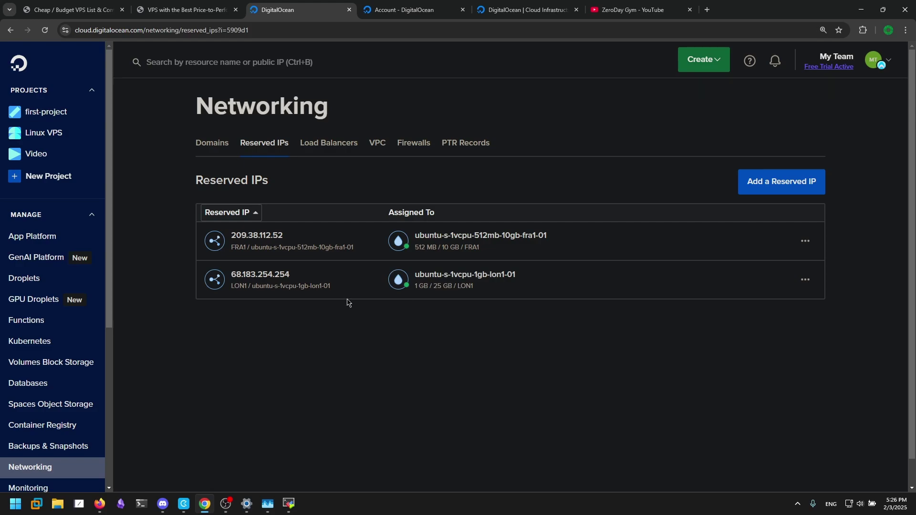
Step: Copy the reserved IP from the Droplet's page in the Video project and switch back to the MobaXterm session
double_click(259, 274)
left_click(48, 156)
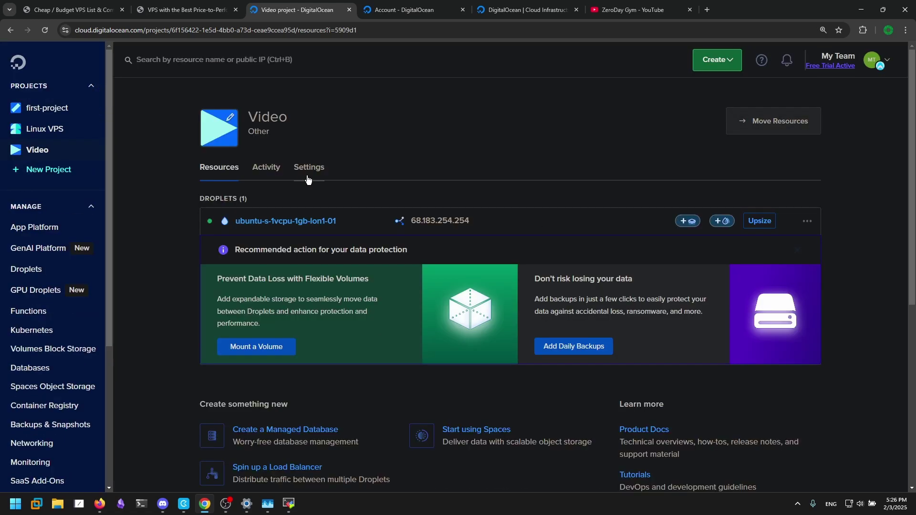
left_click(309, 173)
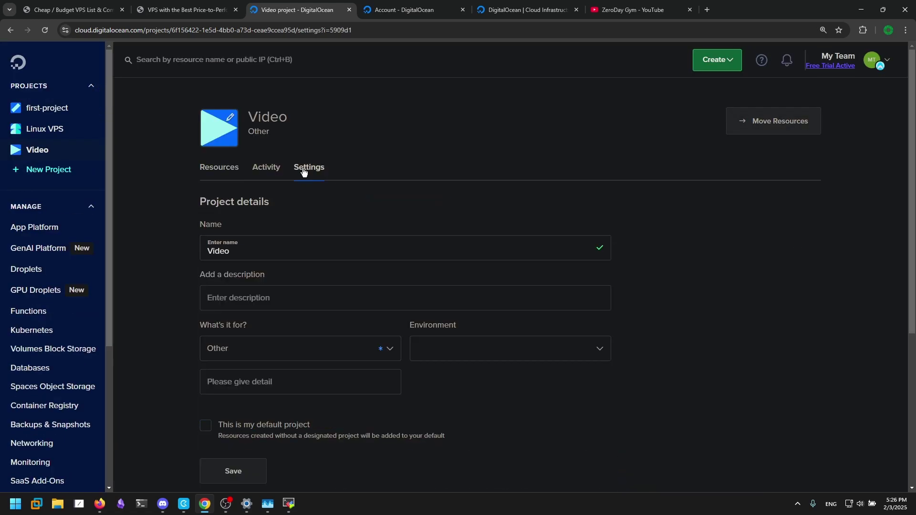
left_click(198, 169)
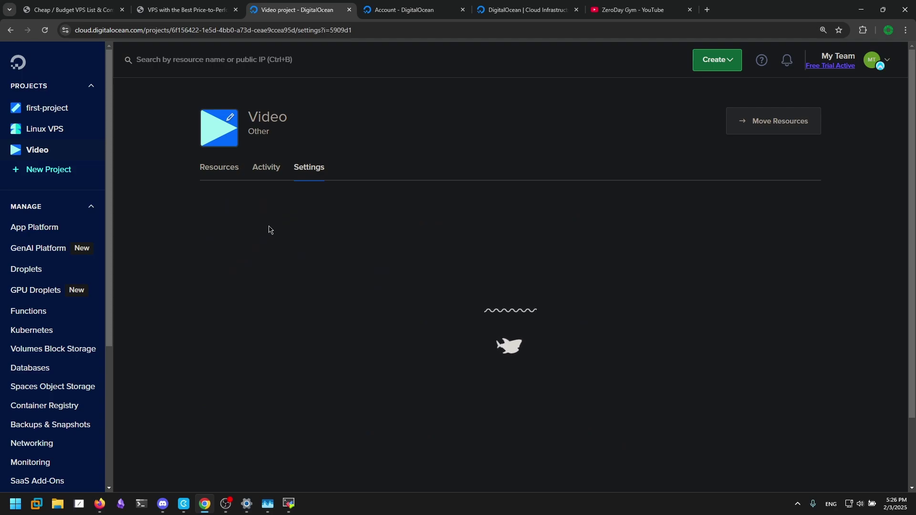
left_click(270, 229)
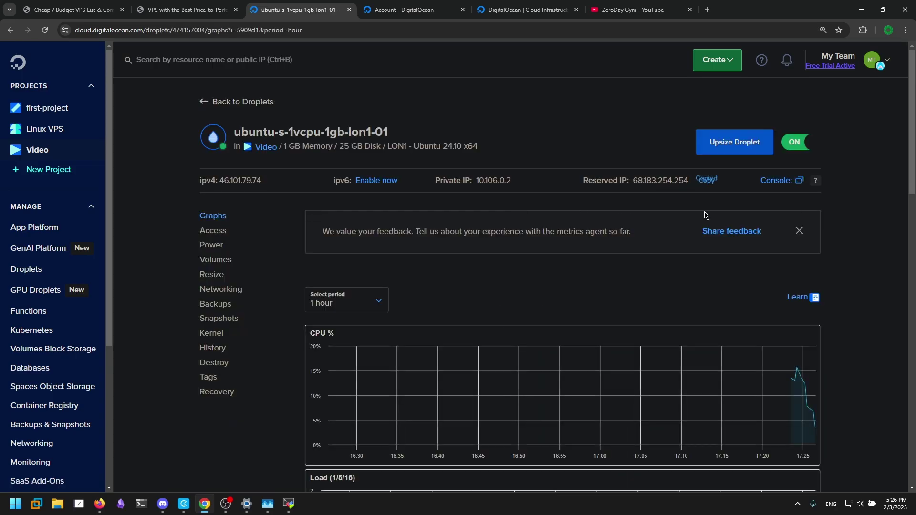
key("alt+Tab")
left_click(395, 163)
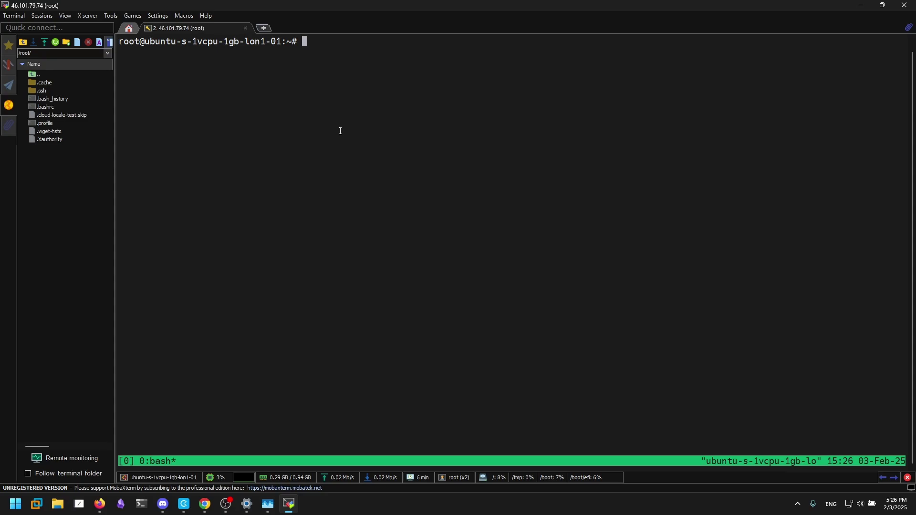
Step: Create index.html in vim and add the opening <html> tag with an indented <body> tag below it
type("vim index.html")
key("Return")
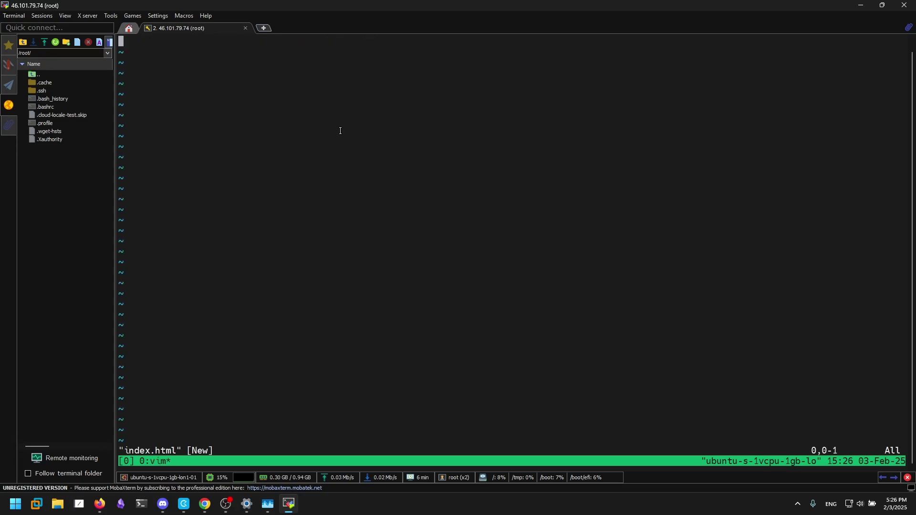
scroll(340, 130, "up", 2)
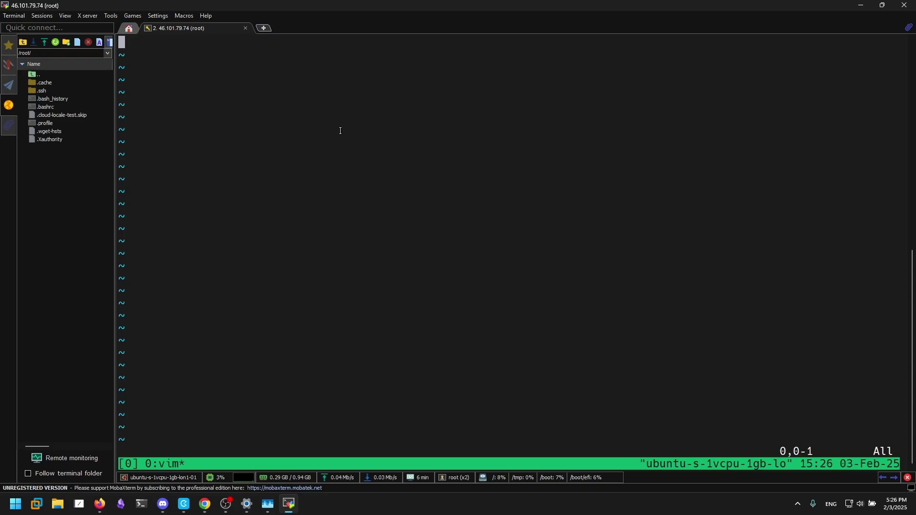
type("i<html>")
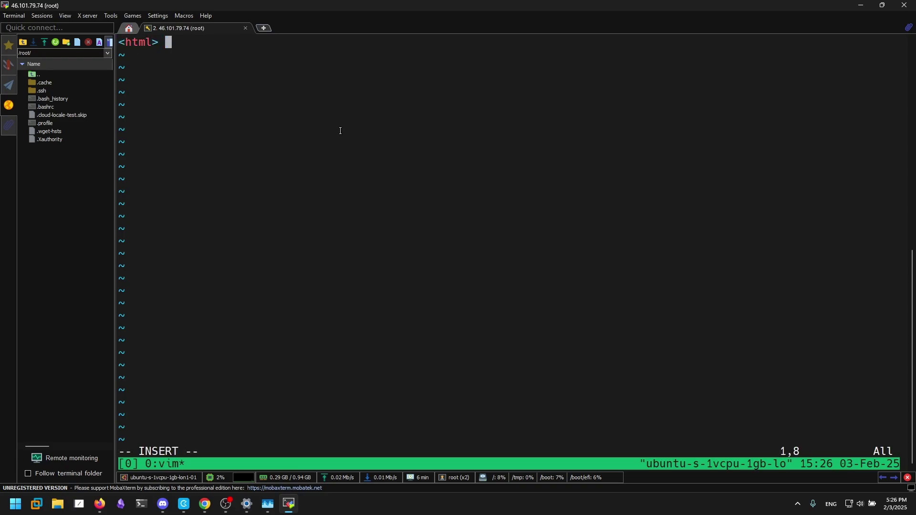
key("BackSpace")
key("Return")
key("Tab")
type("dy>")
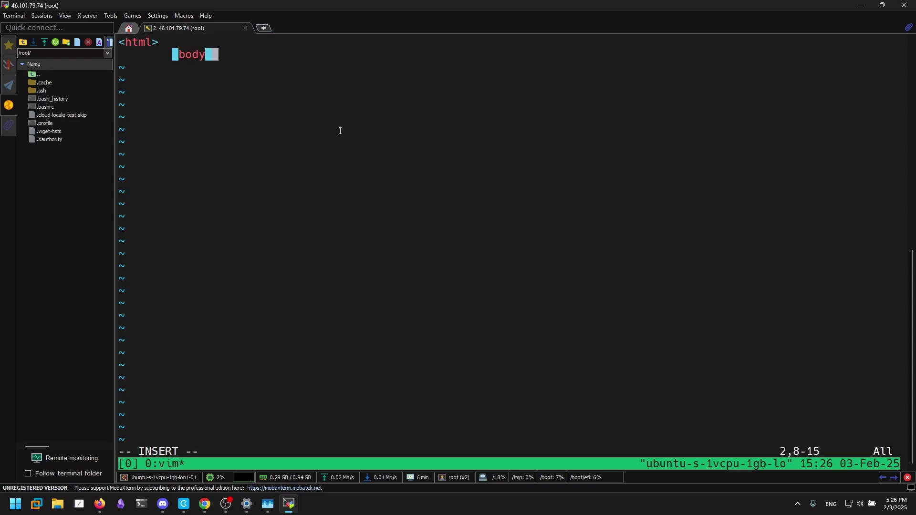
Step: Add the heading line <h1>Subscribe to ZeroDayGym</h1> inside the body of index.html
key("Return")
type("<h1>")
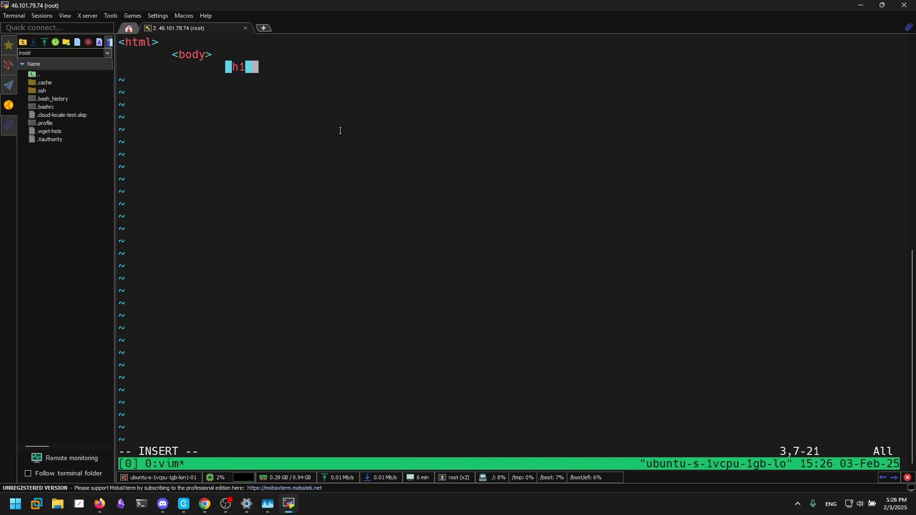
type("Subsc")
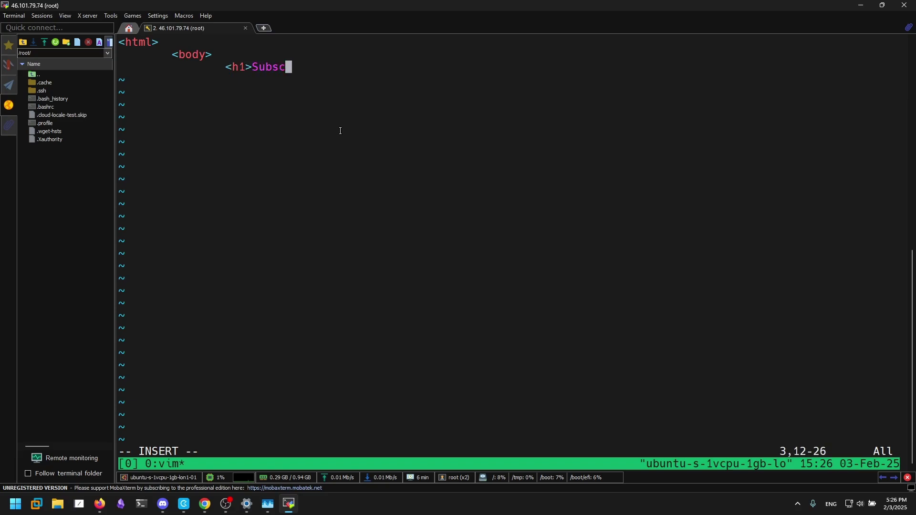
type("ribe to ZeroD")
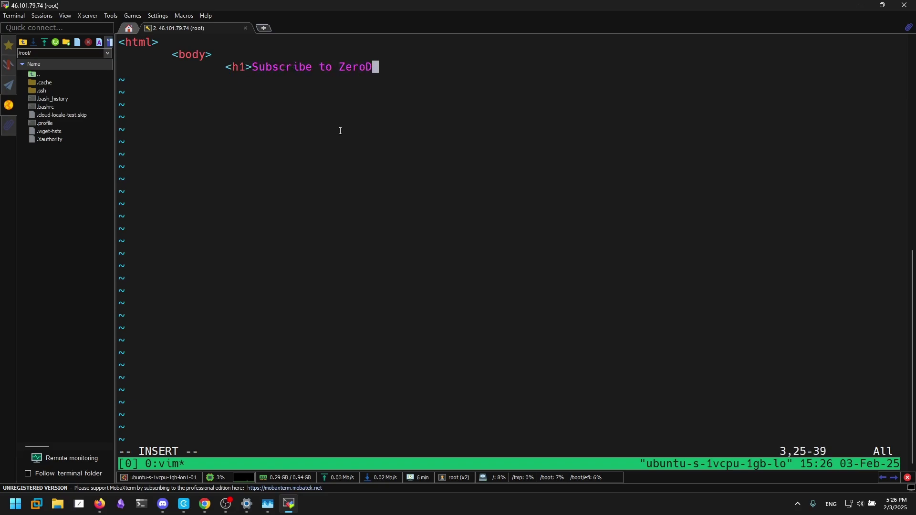
type("ayGym</h1>")
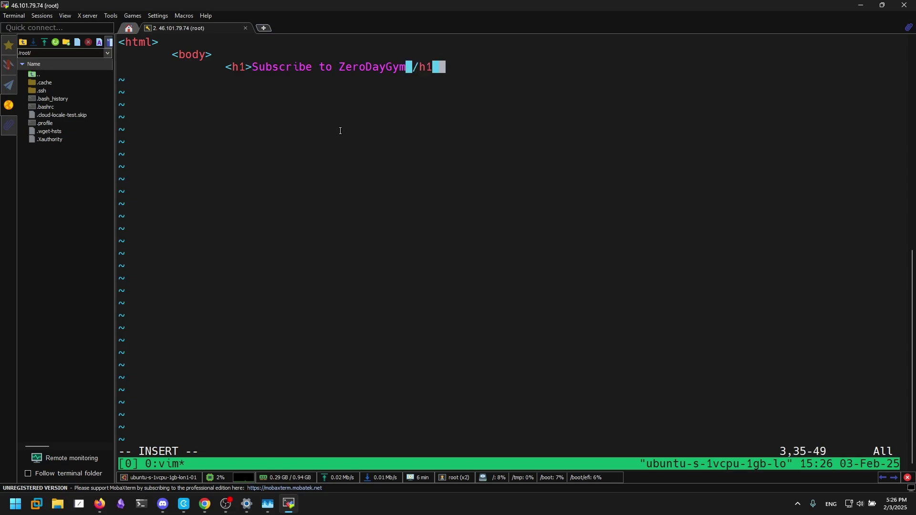
Step: Close the body and html tags in index.html, then save the file and quit vim
key("Return")
type("</body>")
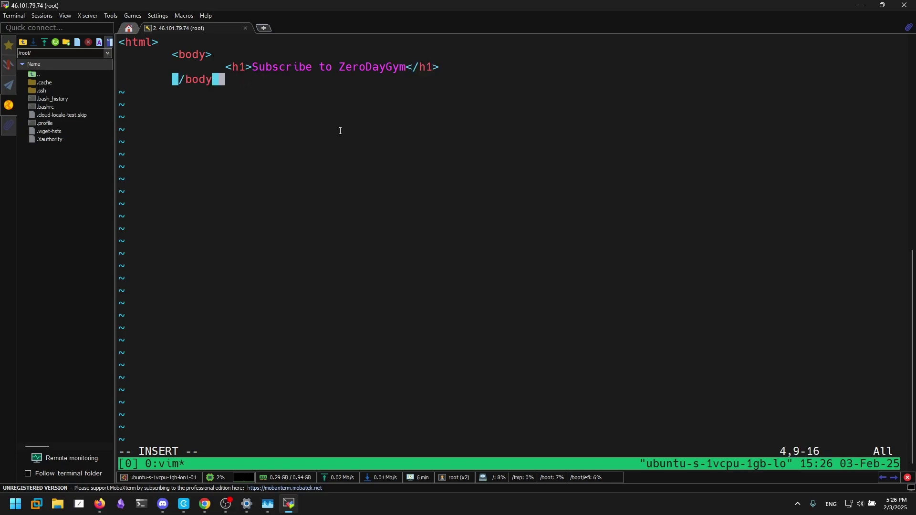
key("Return")
type("</html>")
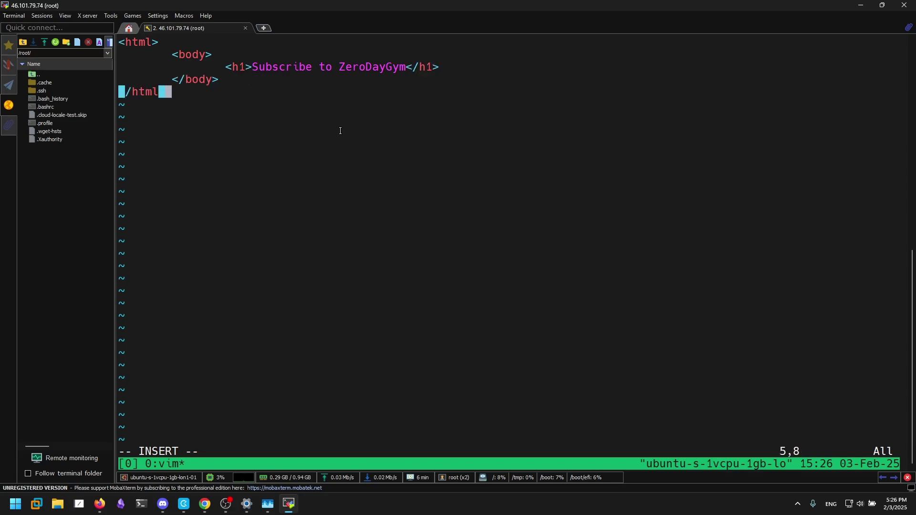
key("Escape")
type(":wq")
key("Return")
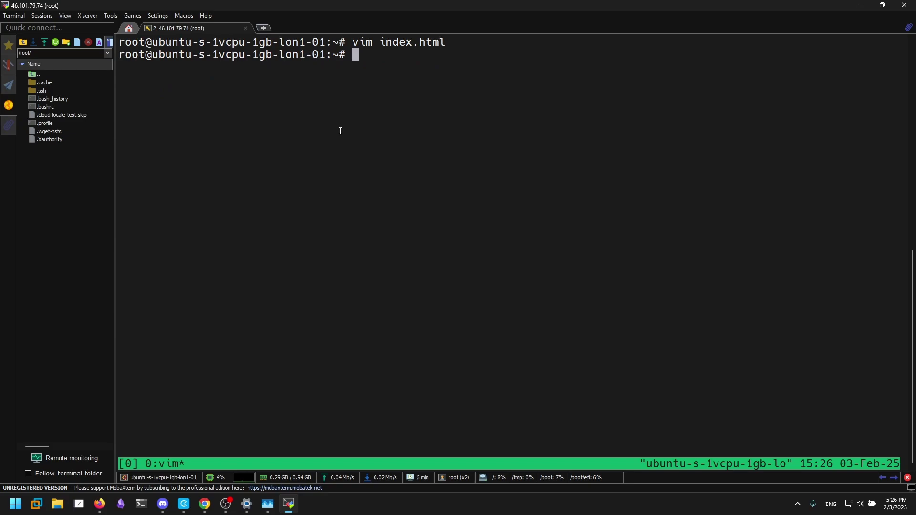
type("mkdir ww")
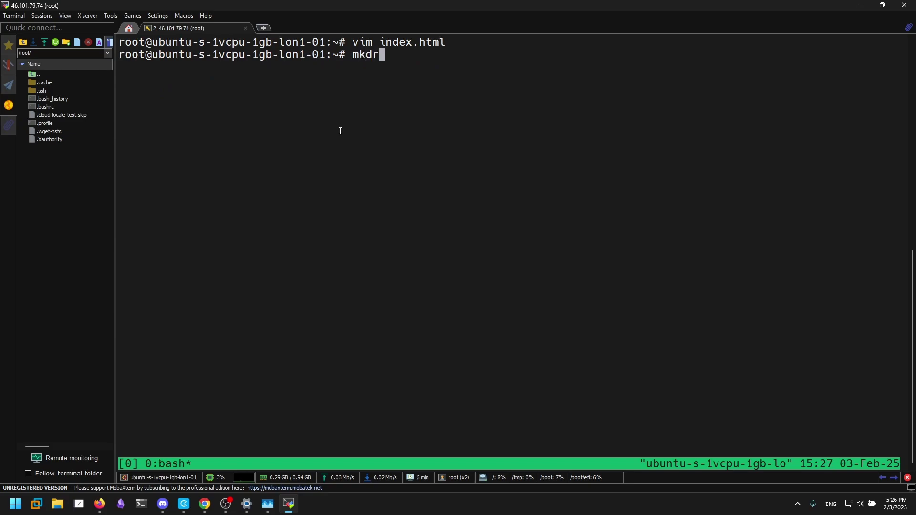
type("ww")
key("Return")
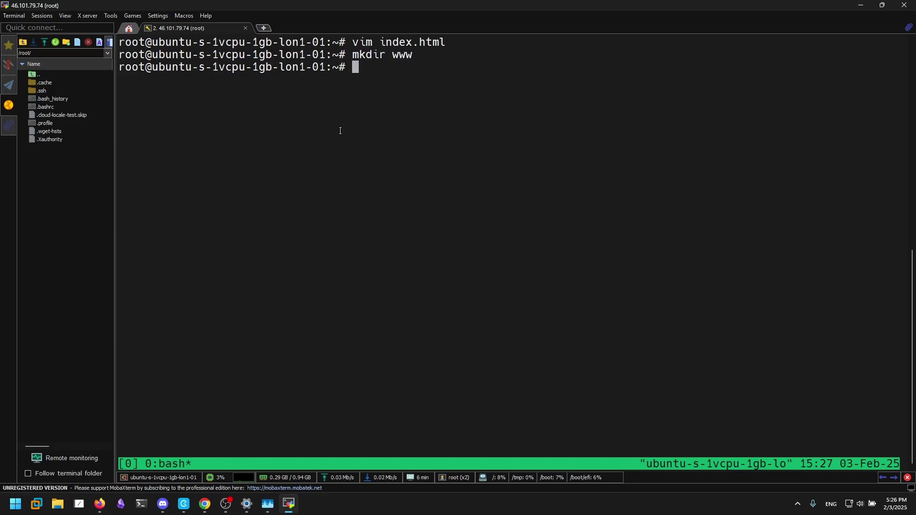
type("mv ind")
key("Tab")
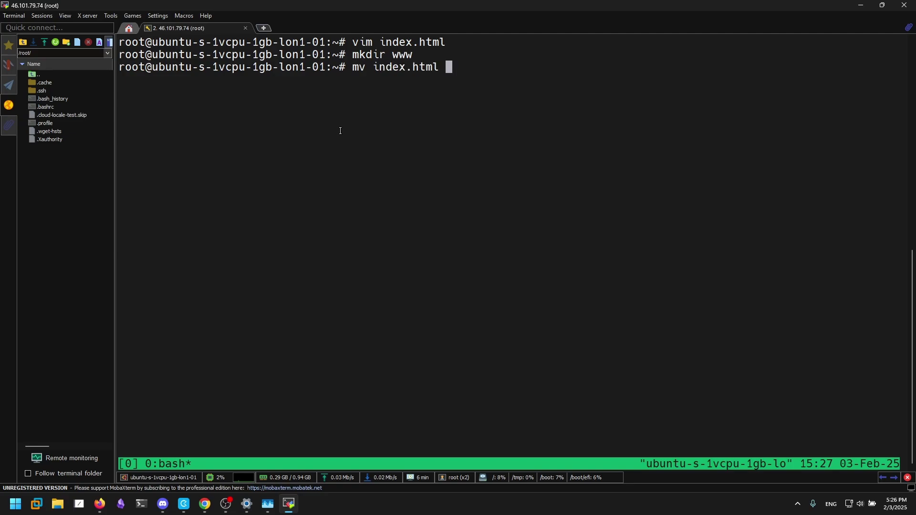
type("www")
key("Return")
type("cd www")
key("Return")
Step: Start a Python web server on port 80 from the www directory with python3 -m http.server 80
type("pyth")
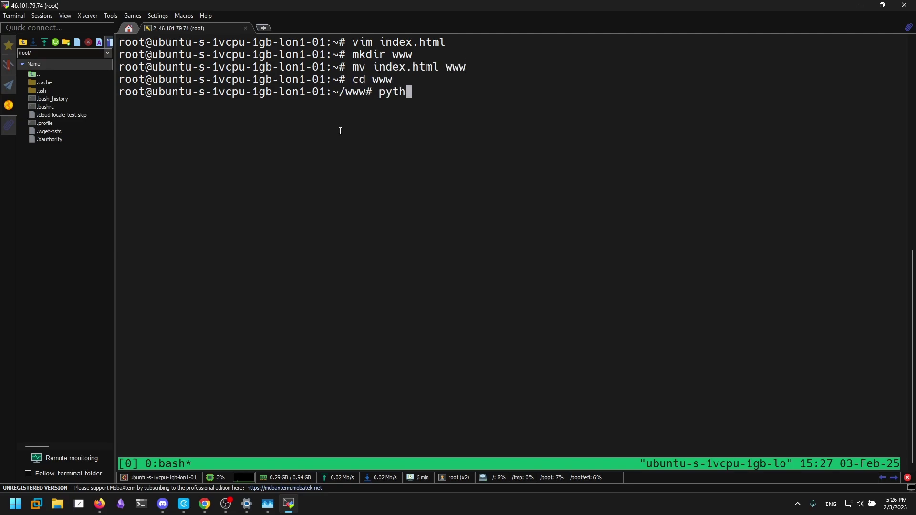
type("on3 -m https.")
key("BackSpace")
key("BackSpace")
type(".")
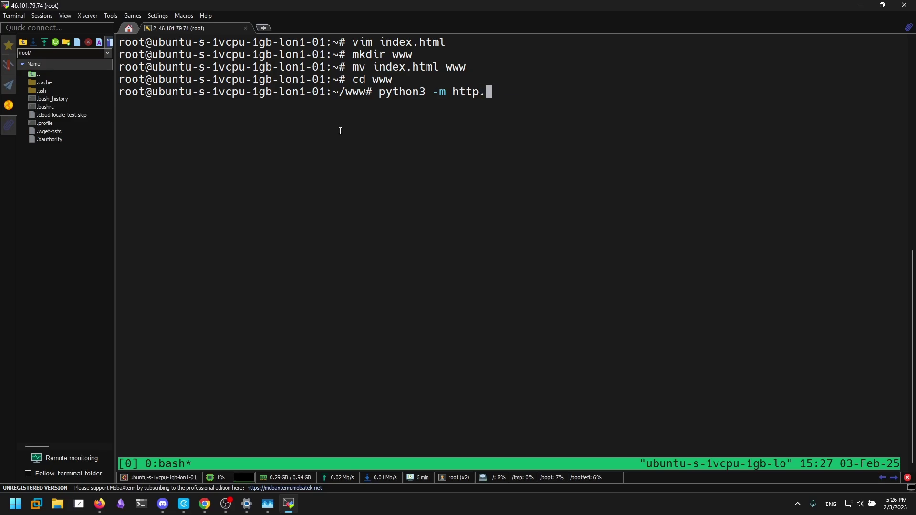
type("server 808")
key("BackSpace")
key("Return")
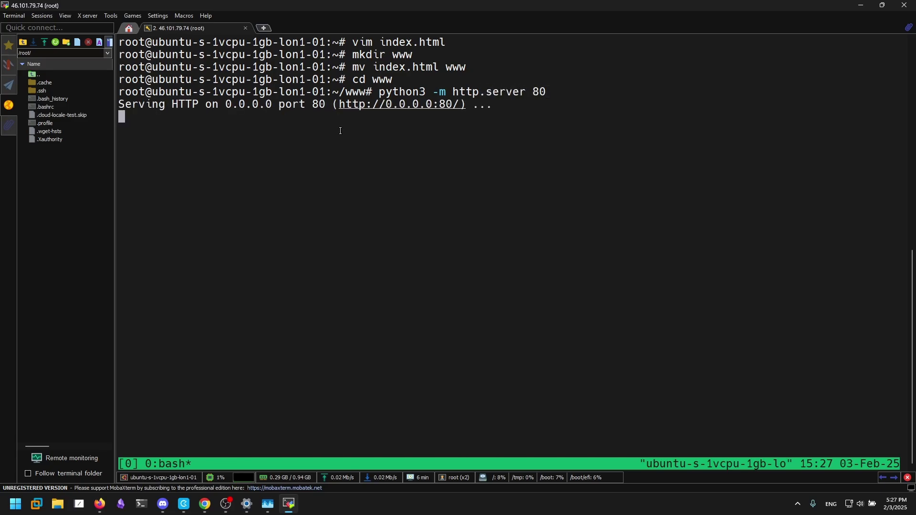
Step: Switch to Chrome, try to open 68.183.254.254 in a new tab, and check the web server's output in MobaXterm
key("alt+Tab")
mouse_move(640, 183)
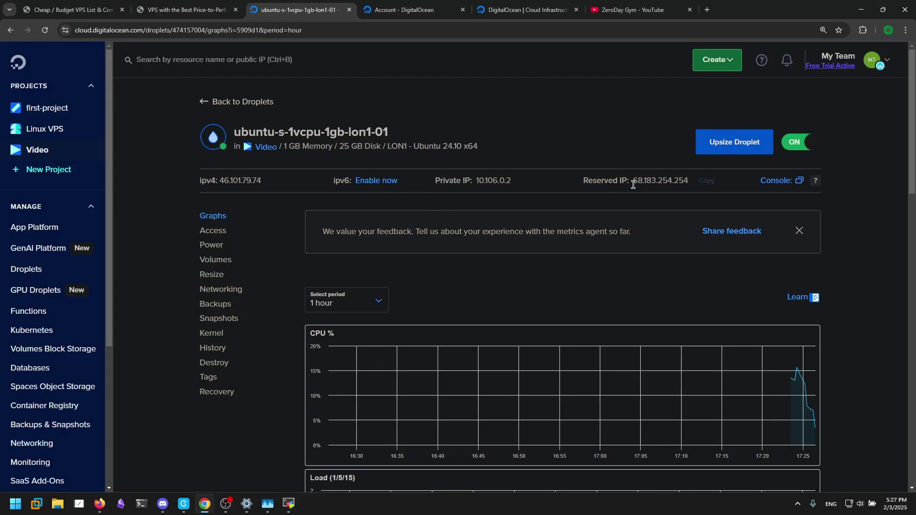
left_click(707, 9)
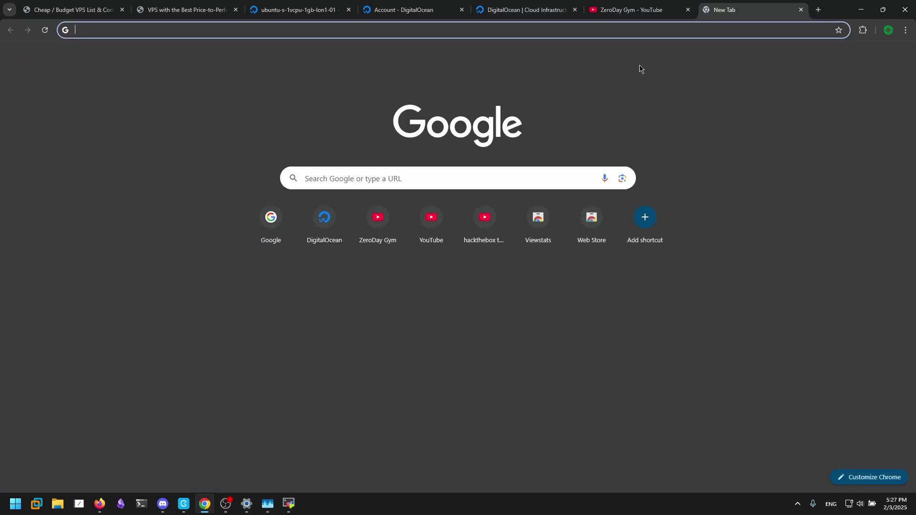
type("68.183.254.254")
key("Return")
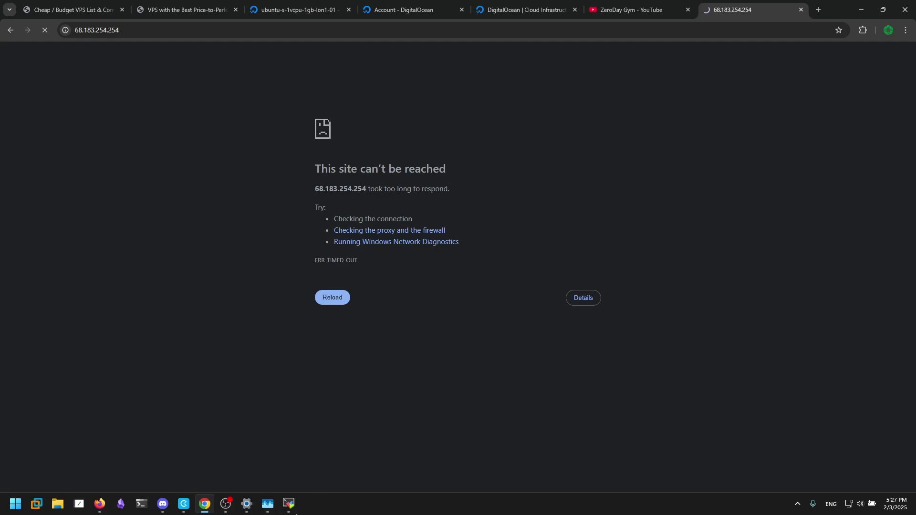
left_click(288, 503)
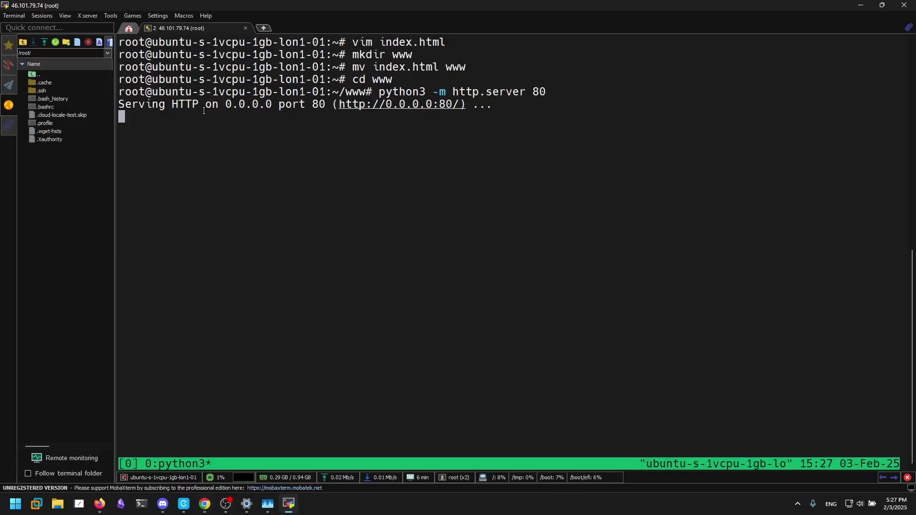
key("alt+Tab")
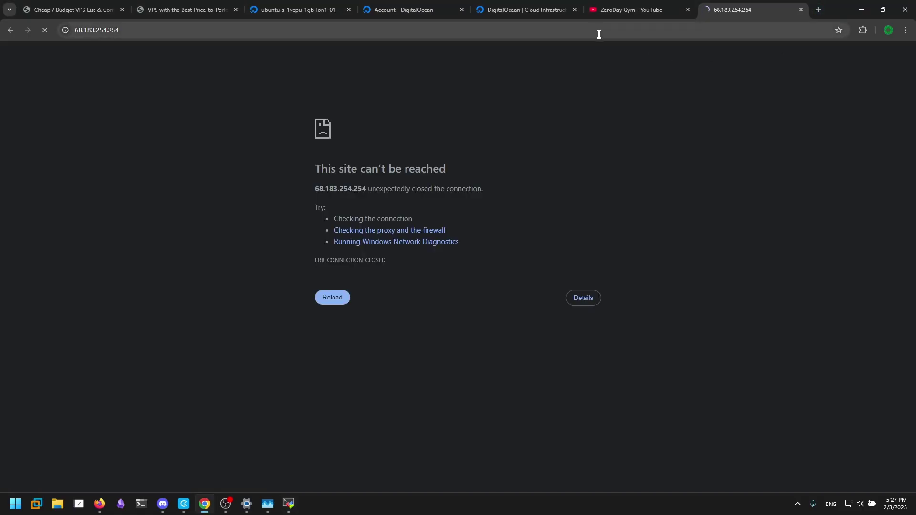
Step: Change the address to plain HTTP with port 80 on 68.183.254.254 and load the hosted page
left_click(158, 32)
type(":80")
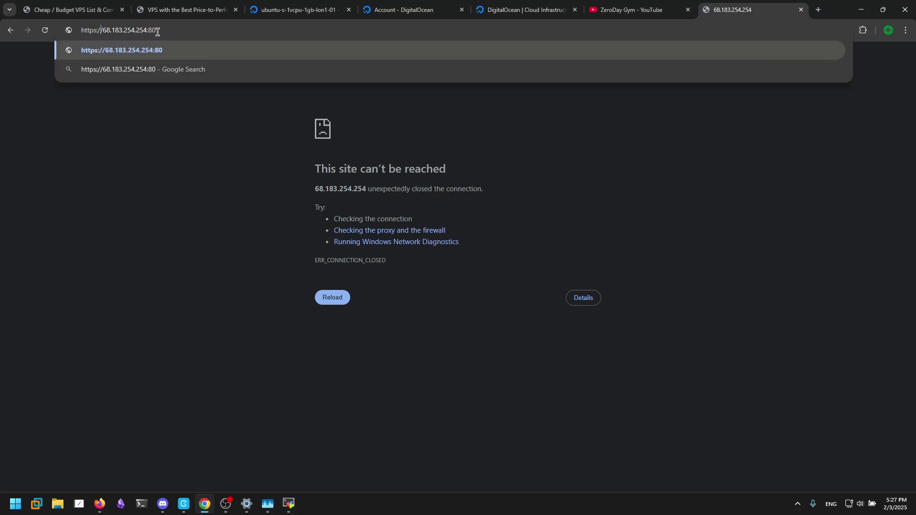
key("Return")
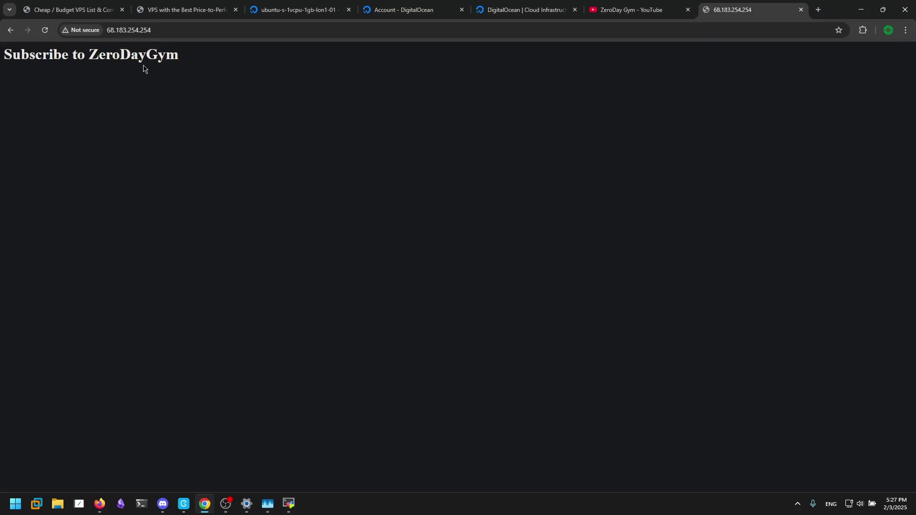
key("ctrl+plus")
key("ctrl+minus")
key("ctrl+minus")
key("ctrl+minus")
key("ctrl+plus")
key("ctrl+plus")
key("ctrl+plus")
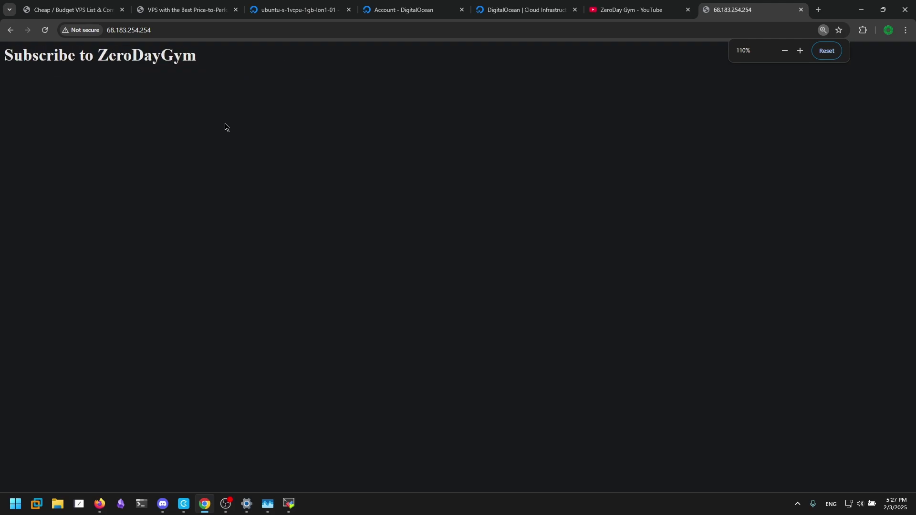
Step: Check the web server's request log in MobaXterm, then return to Chrome and close the hosted page's tab
key("alt+Tab")
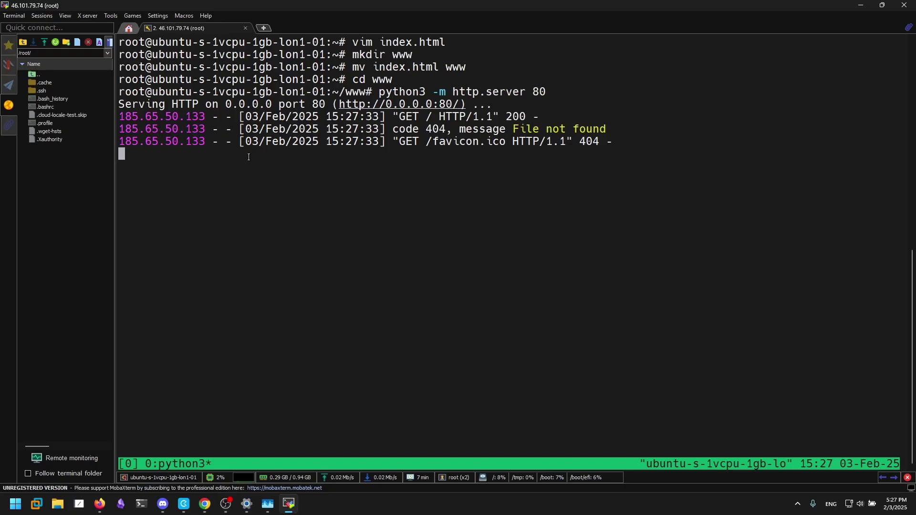
key("alt+Tab")
left_click(801, 9)
Step: Return to the DigitalOcean page of the Droplet ubuntu-s-1vcpu-1gb-lon1-01 and view its overview
left_click(524, 9)
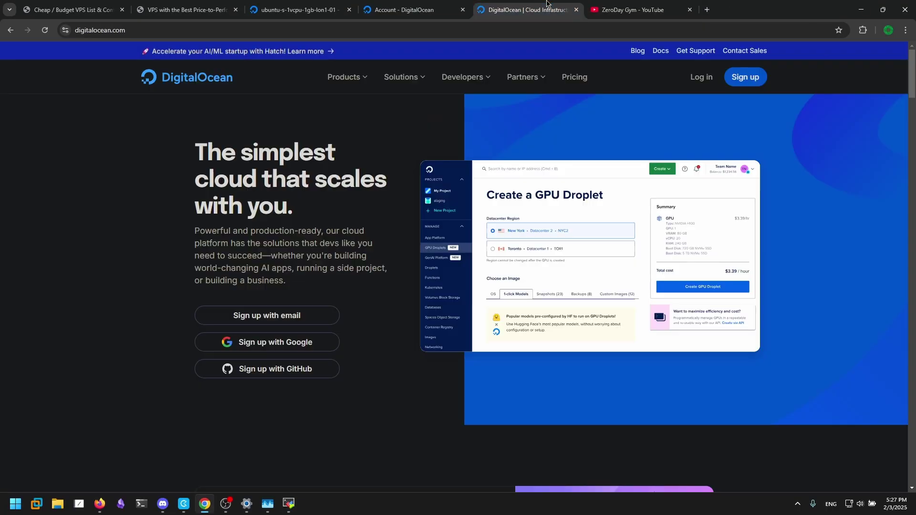
left_click(415, 9)
left_click(347, 4)
scroll(535, 338, "down", 3)
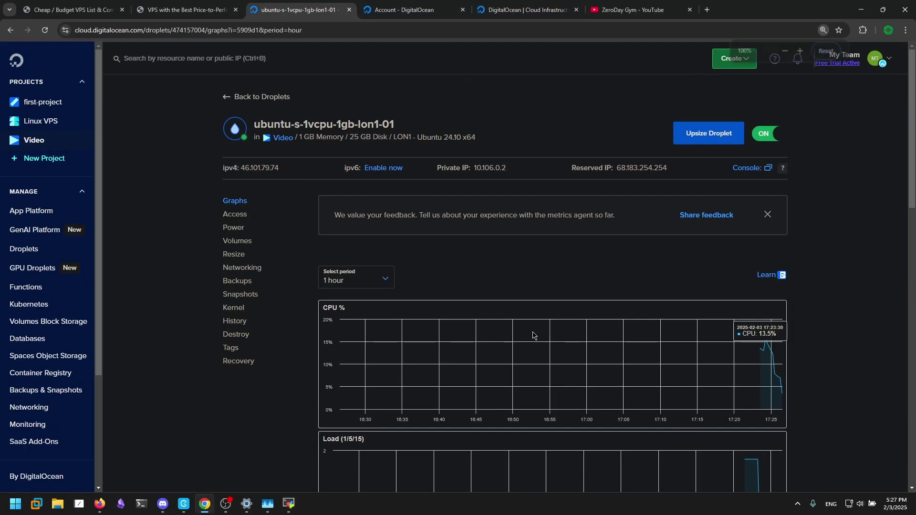
scroll(534, 342, "up", 1)
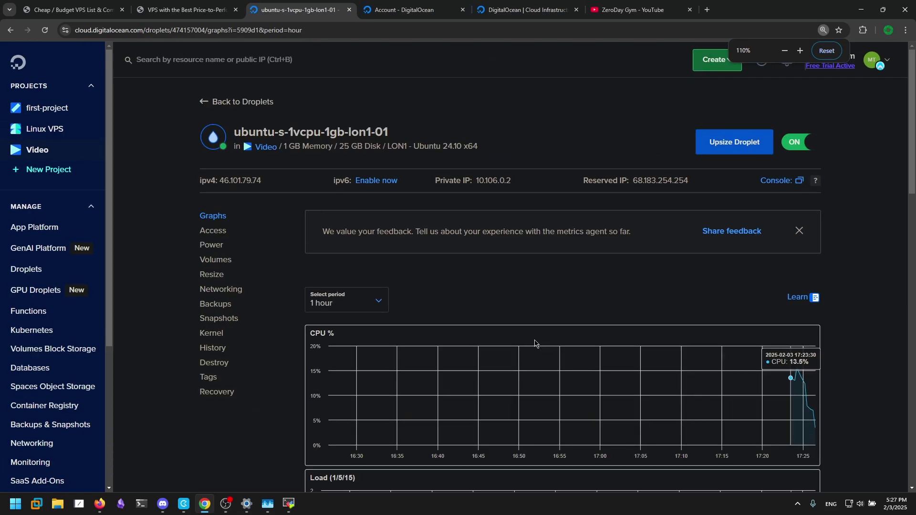
scroll(568, 289, "up", 1)
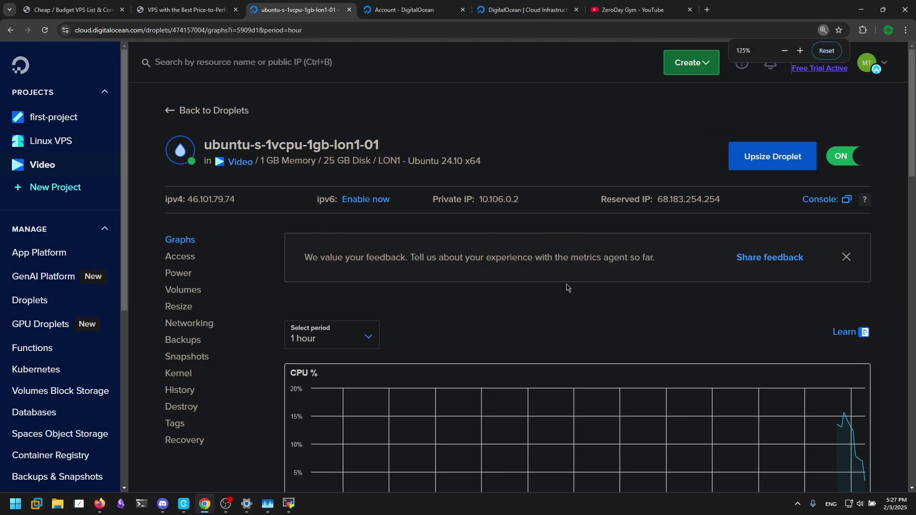
scroll(583, 328, "down", 1)
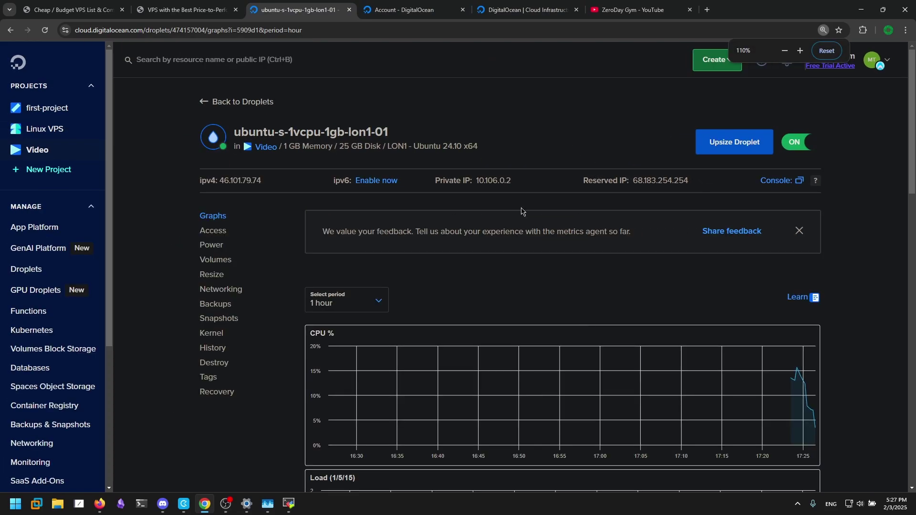